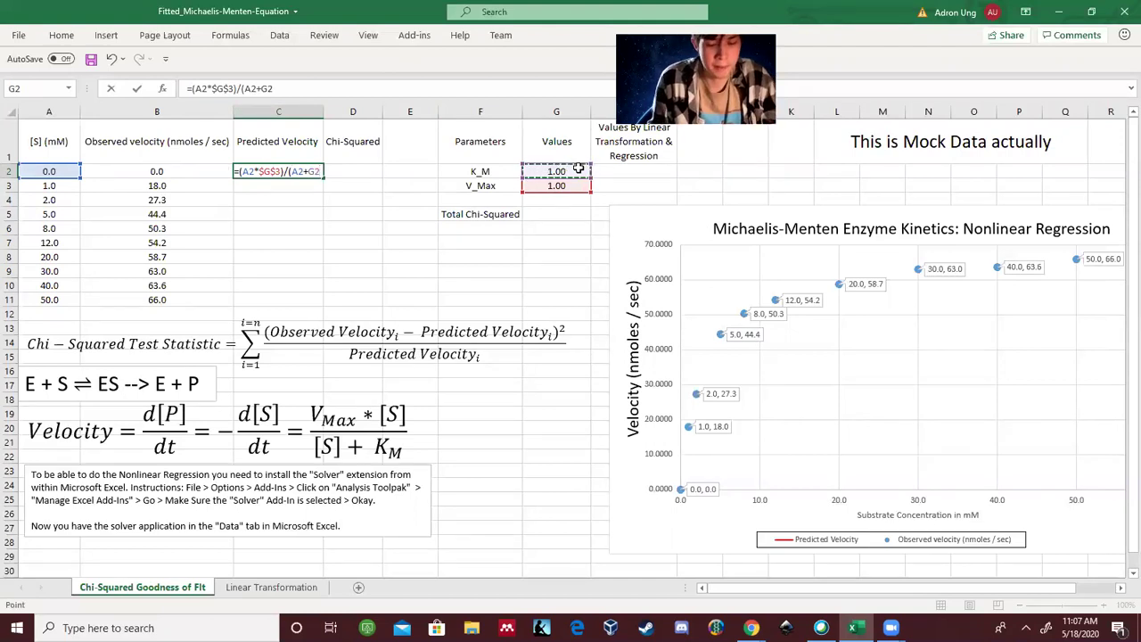
# Step: Complete the Predicted Velocity formula in C2 as =(A2*$G$3)/(A2+$G$2), fill it down to C11, and check a copied formula
pyautogui.press('F4')
pyautogui.write(')')
pyautogui.press('Return')
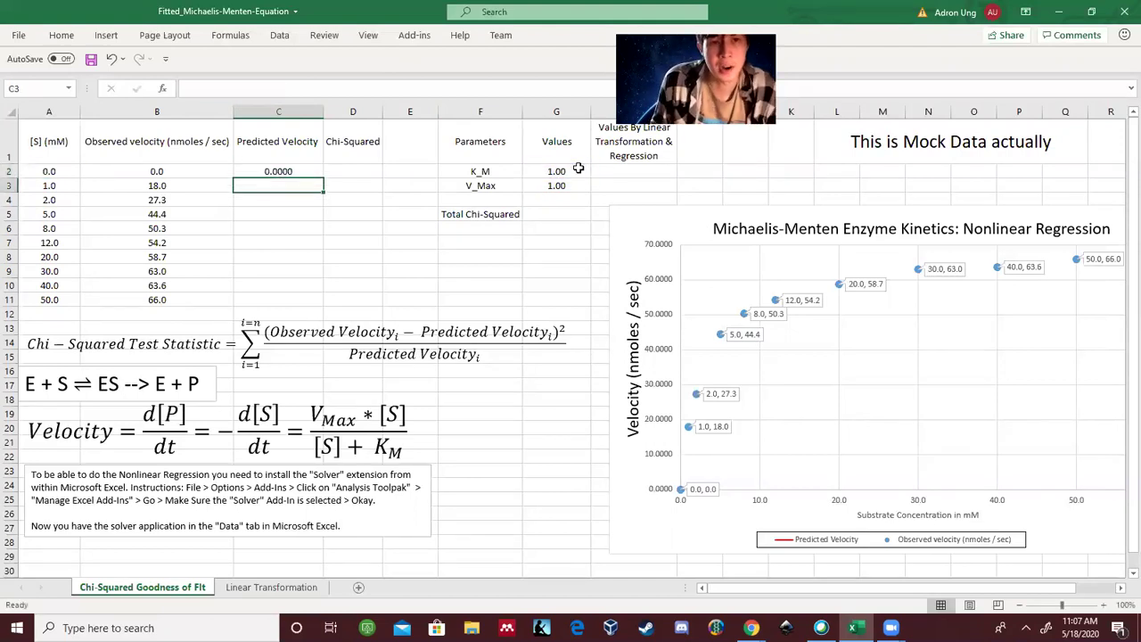
pyautogui.click(294, 174)
pyautogui.moveTo(326, 176); pyautogui.dragTo(316, 303)
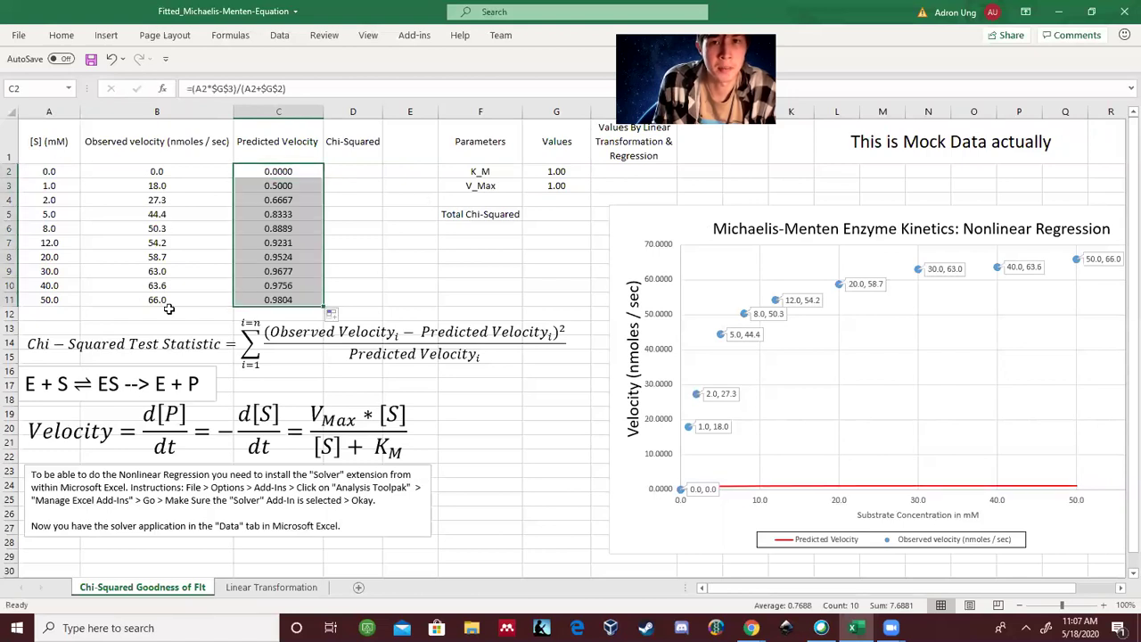
pyautogui.doubleClick(287, 257)
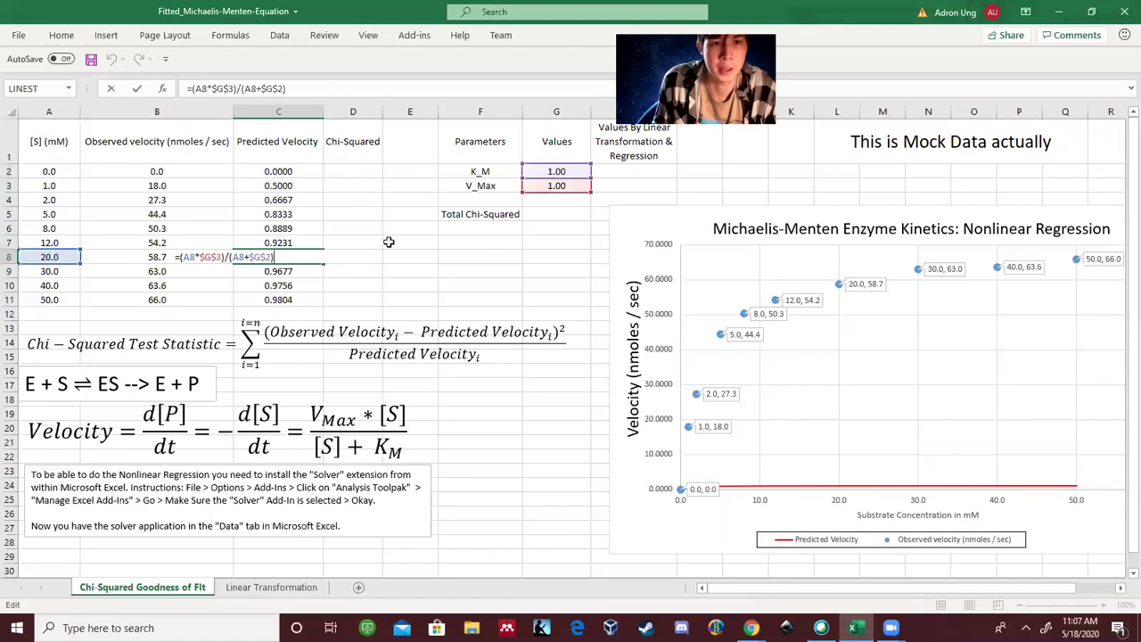
pyautogui.press('Return')
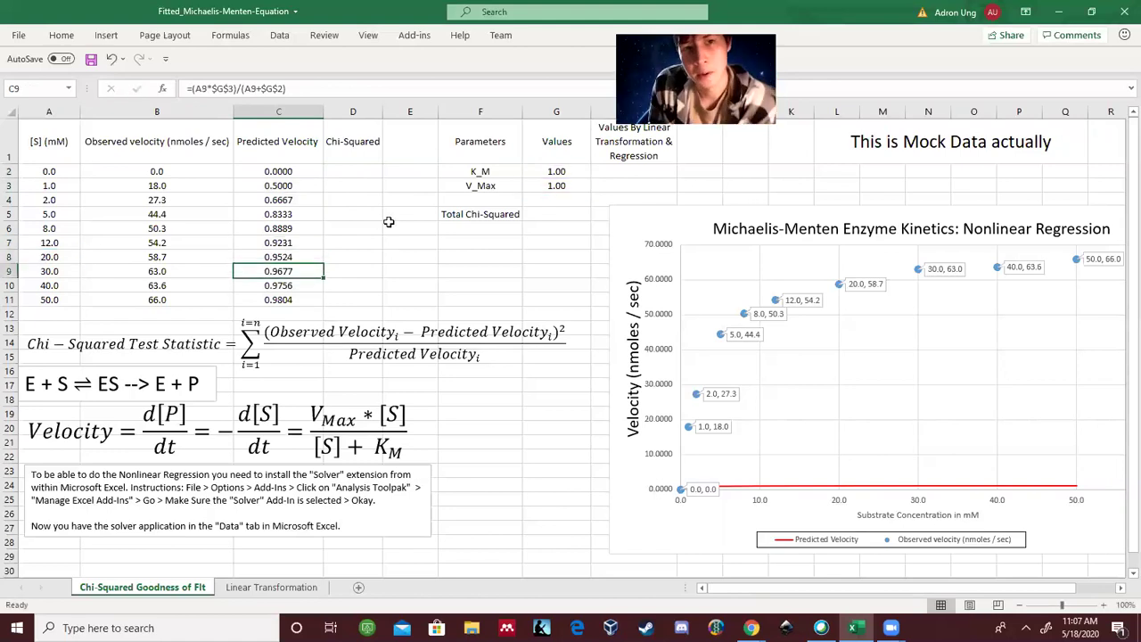
# Step: Enter the chi-squared formula =(B2-C2)^2/C2 in D2, following the test statistic equation below the data
pyautogui.click(368, 160)
pyautogui.click(361, 175)
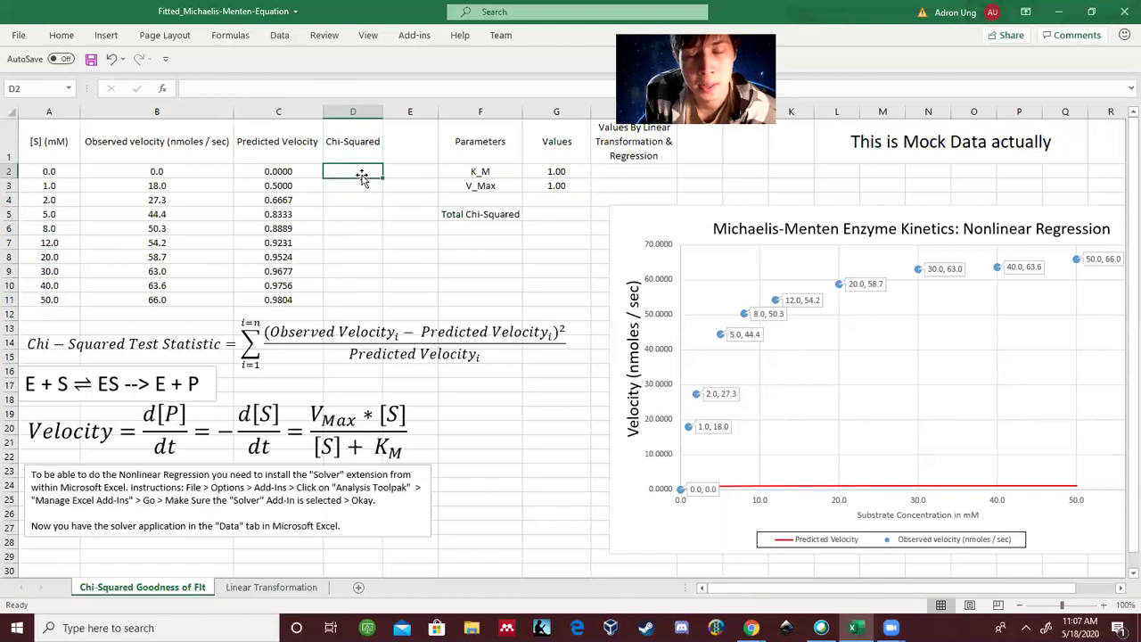
pyautogui.doubleClick(353, 173)
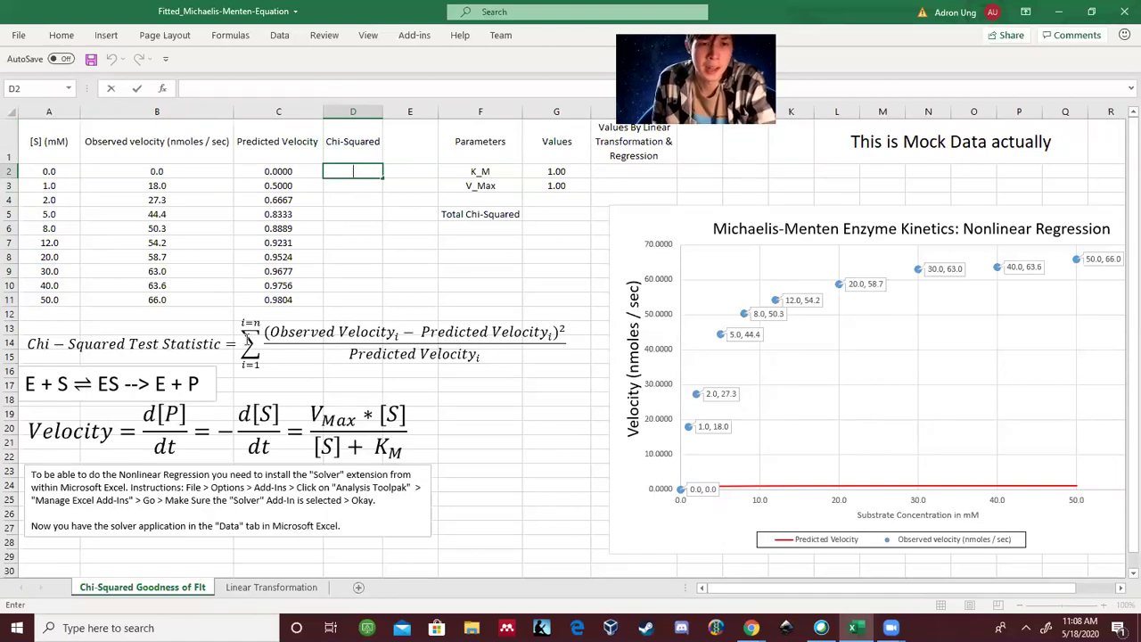
pyautogui.click(248, 339)
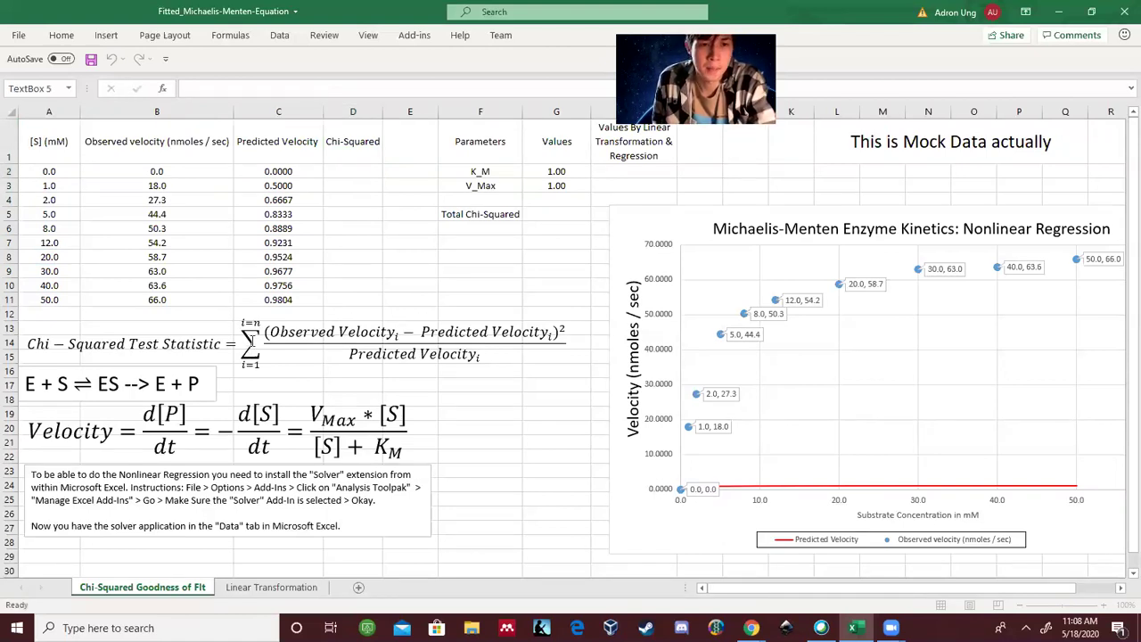
pyautogui.click(249, 353)
pyautogui.click(261, 333)
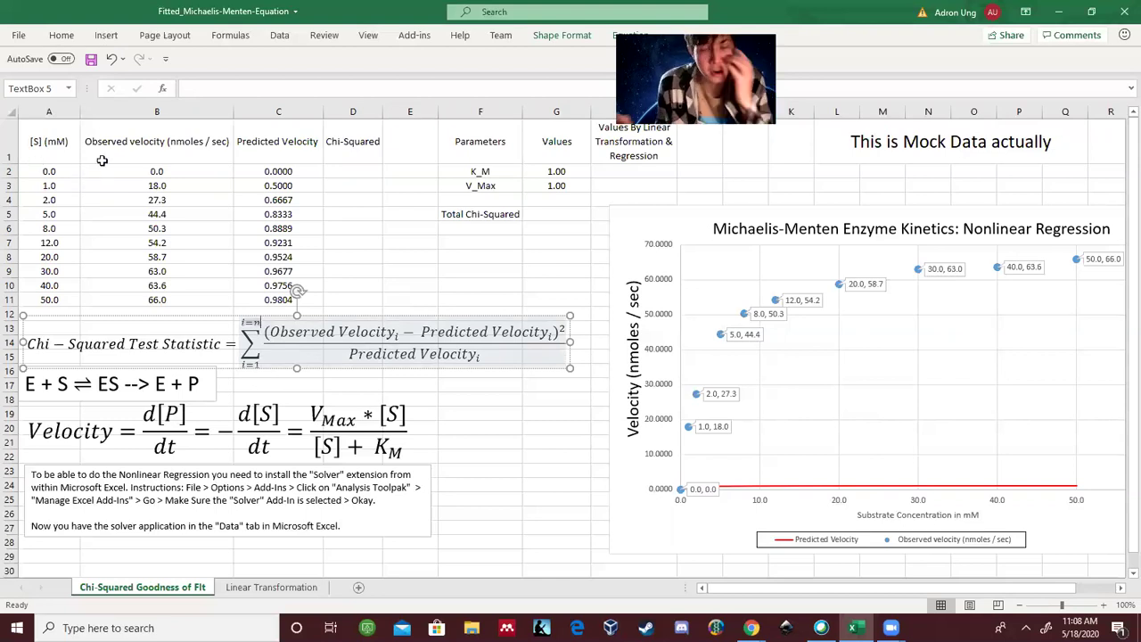
pyautogui.click(347, 169)
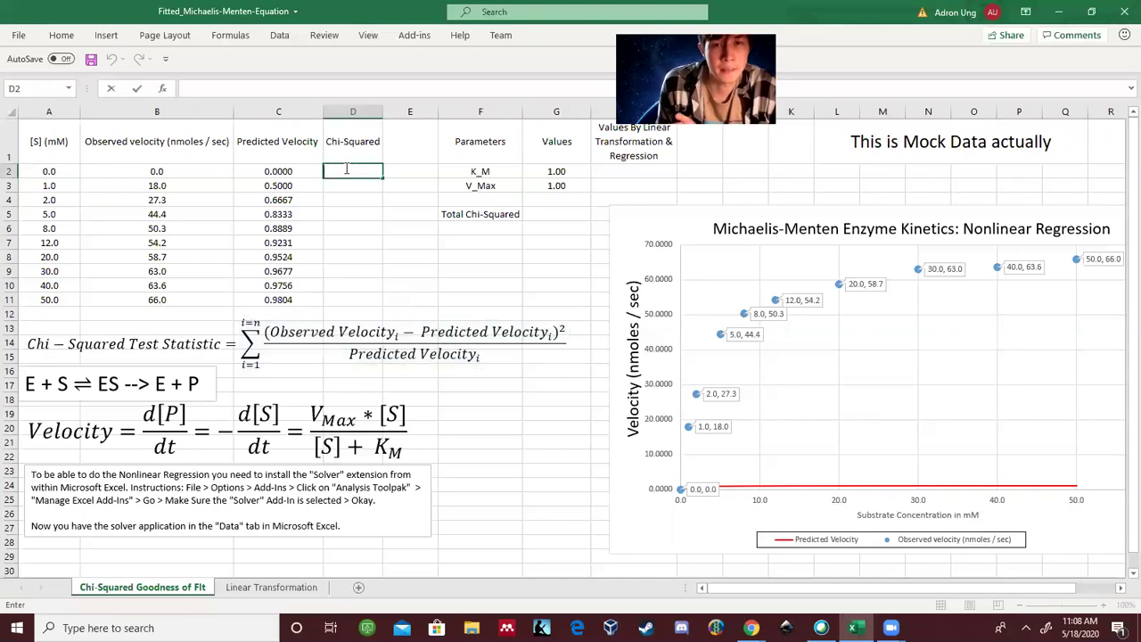
pyautogui.write('=(')
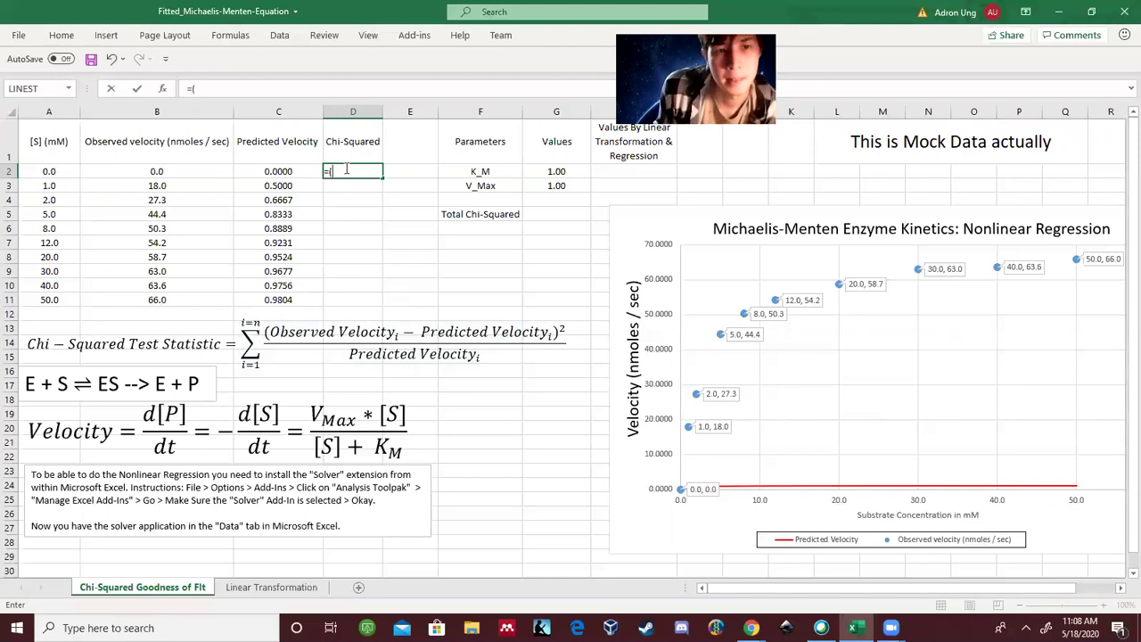
pyautogui.click(169, 171)
pyautogui.write('-')
pyautogui.click(275, 172)
pyautogui.write(')^2')
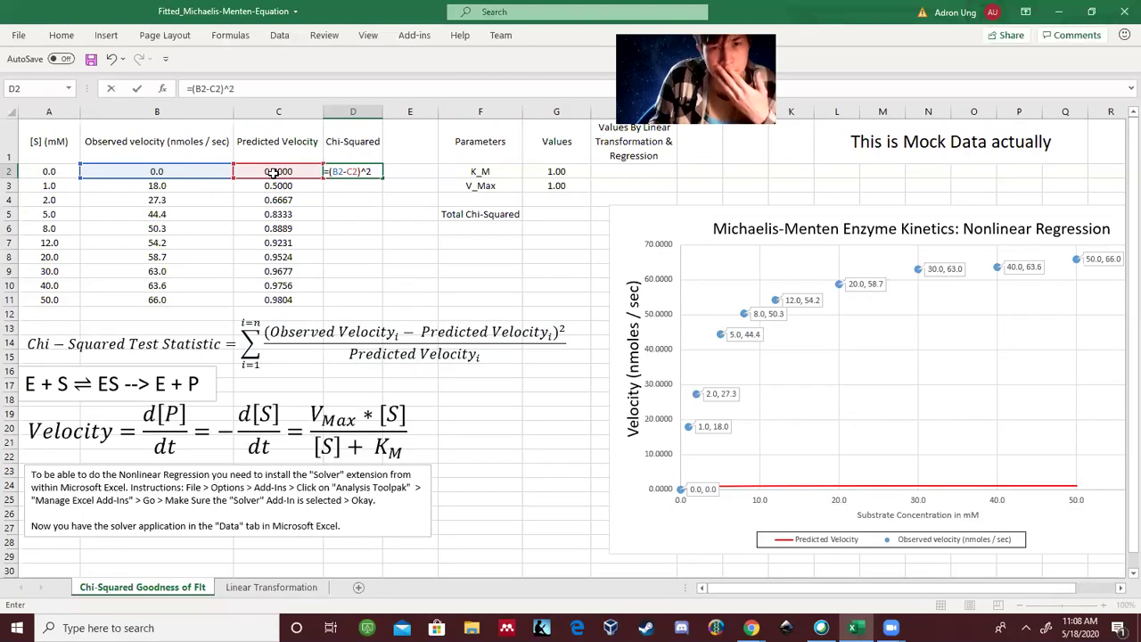
pyautogui.write('/')
pyautogui.click(278, 172)
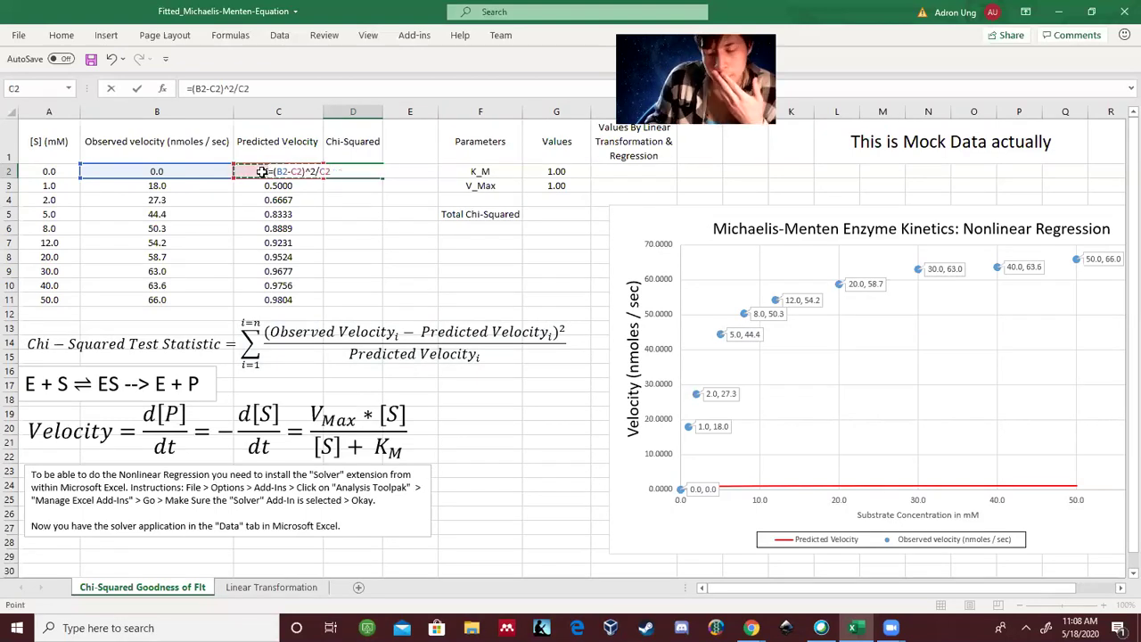
pyautogui.press('Return')
# Step: Fill the Chi-Squared formula from D2 down through D11
pyautogui.click(374, 171)
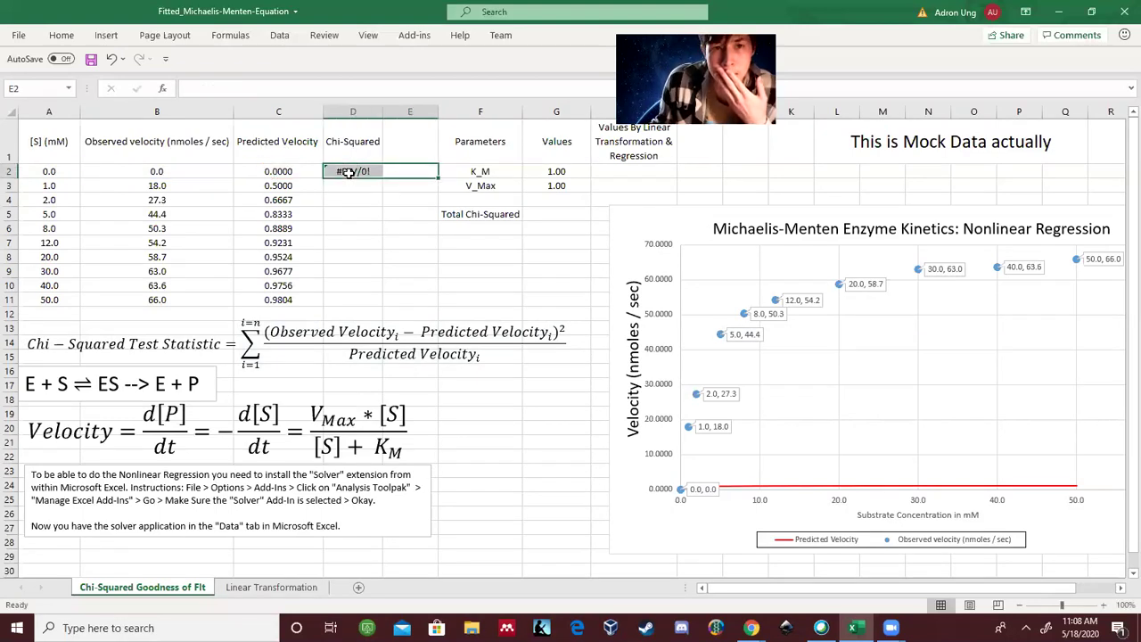
pyautogui.moveTo(381, 177); pyautogui.dragTo(381, 177)
pyautogui.moveTo(381, 256); pyautogui.dragTo(382, 304)
pyautogui.click(460, 243)
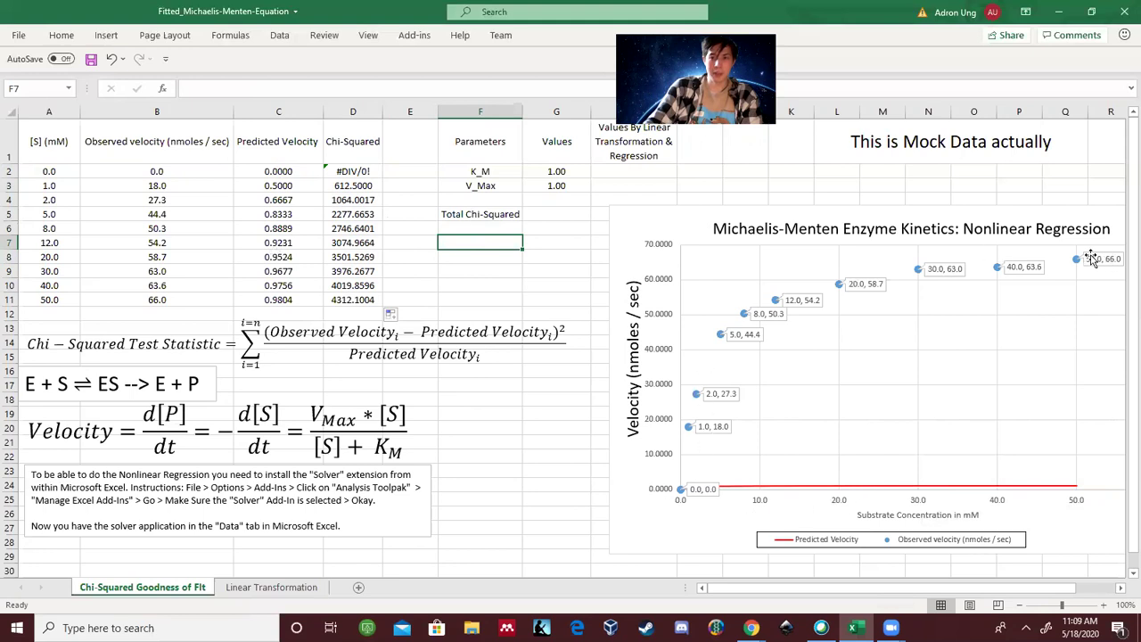
pyautogui.click(458, 296)
pyautogui.click(433, 242)
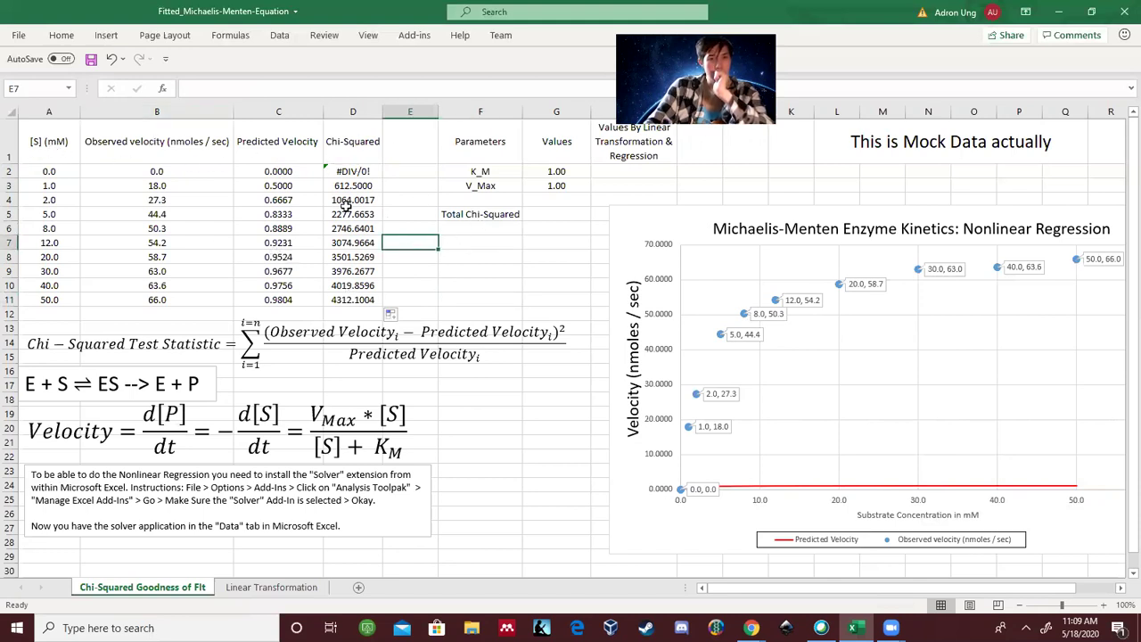
# Step: Calculate the Total Chi-Squared in G5 with =SUM(D3:D11), leaving the zero-concentration row out of the range
pyautogui.doubleClick(535, 215)
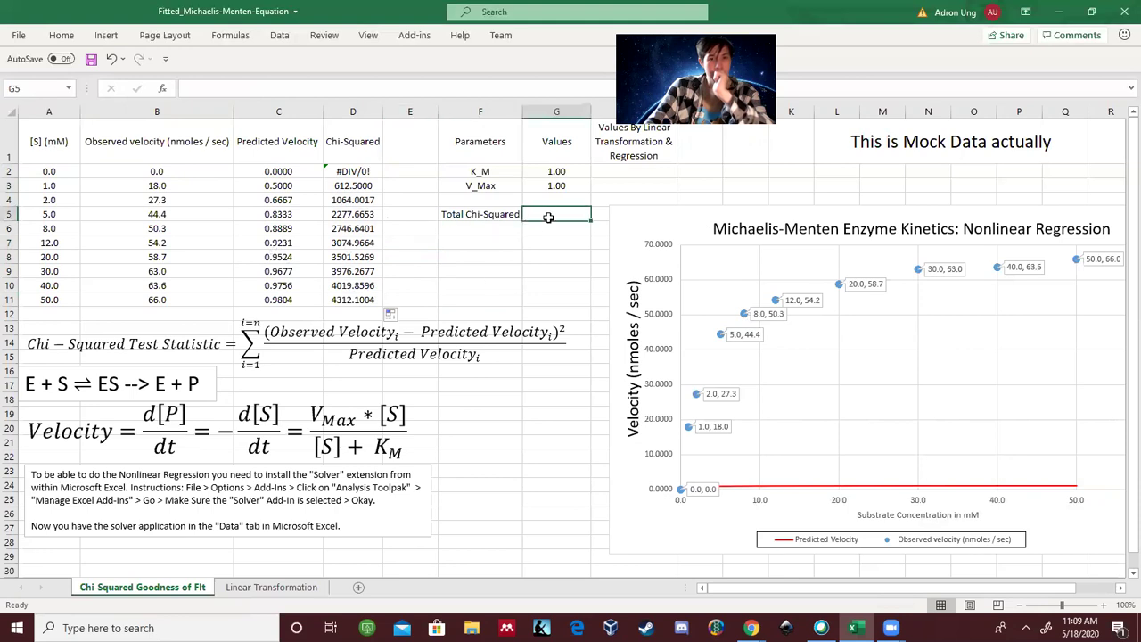
pyautogui.write('=sum(')
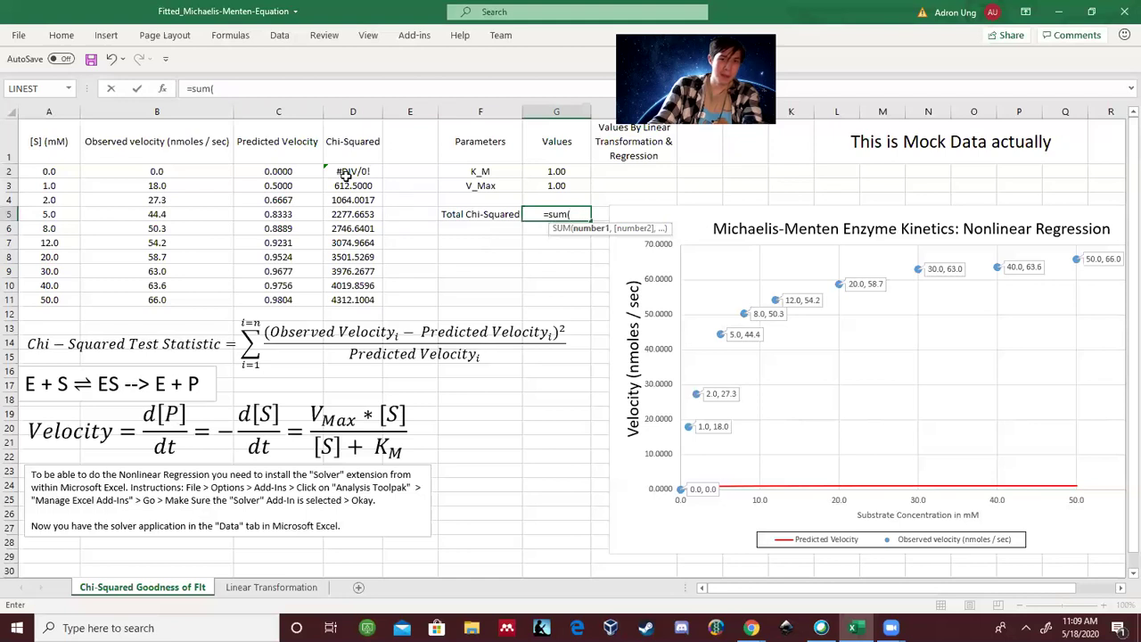
pyautogui.moveTo(351, 171); pyautogui.dragTo(352, 301)
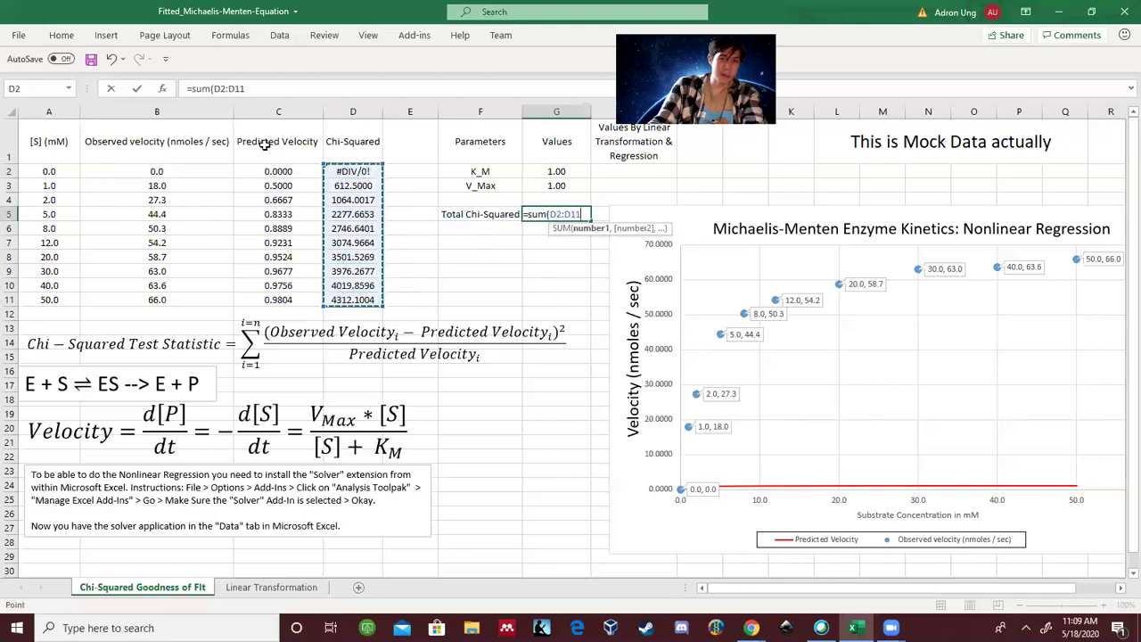
pyautogui.click(325, 170)
pyautogui.moveTo(325, 170); pyautogui.dragTo(325, 184)
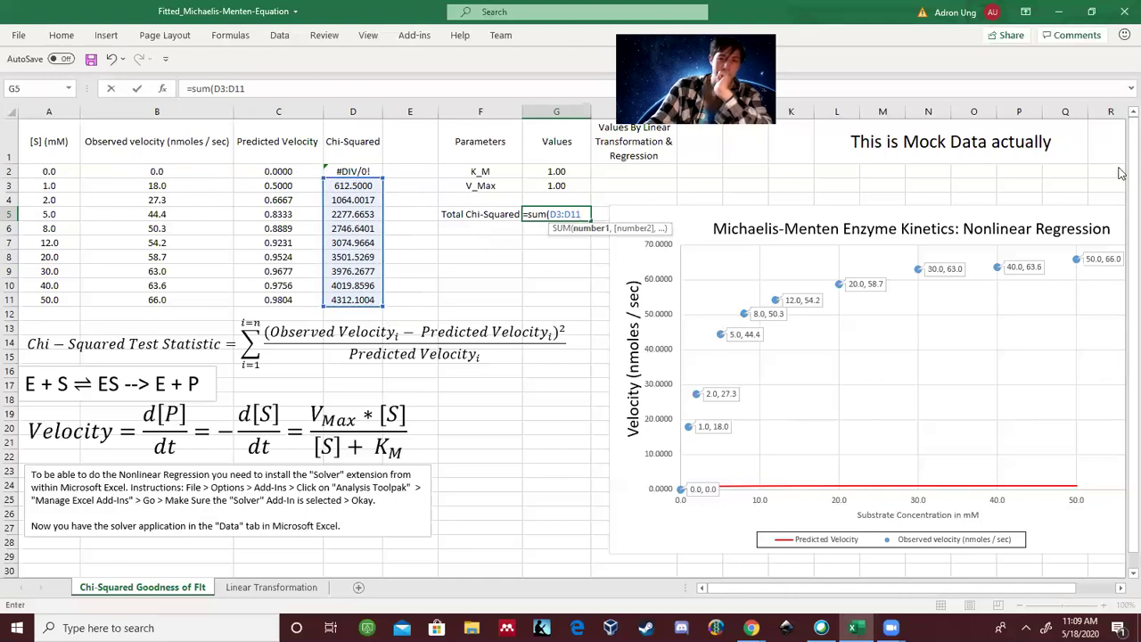
pyautogui.press('End')
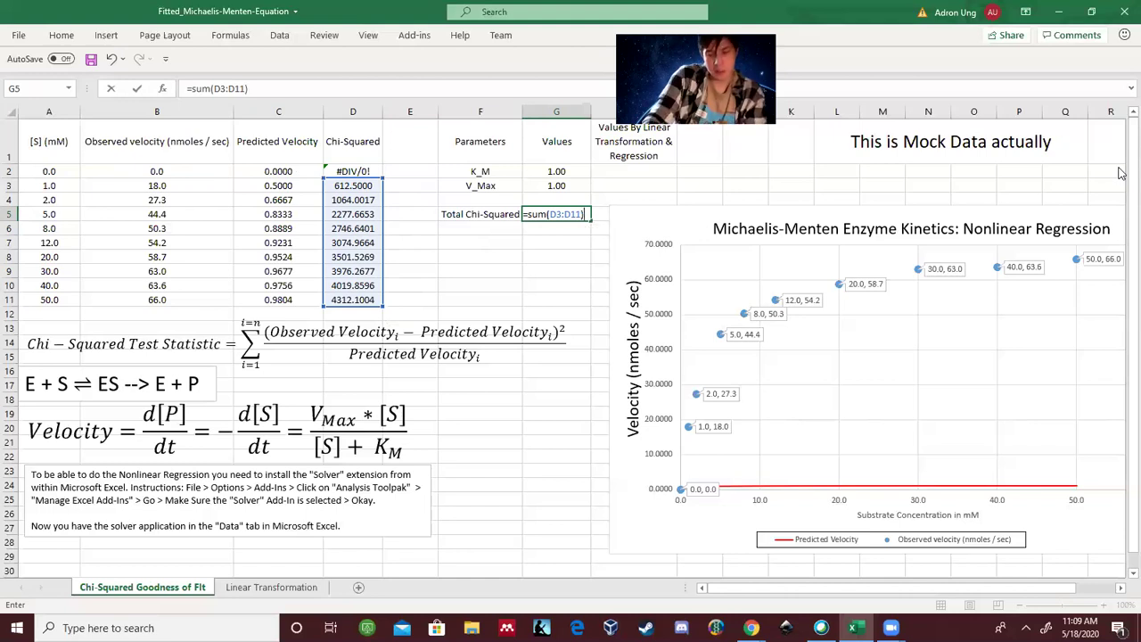
pyautogui.press('Return')
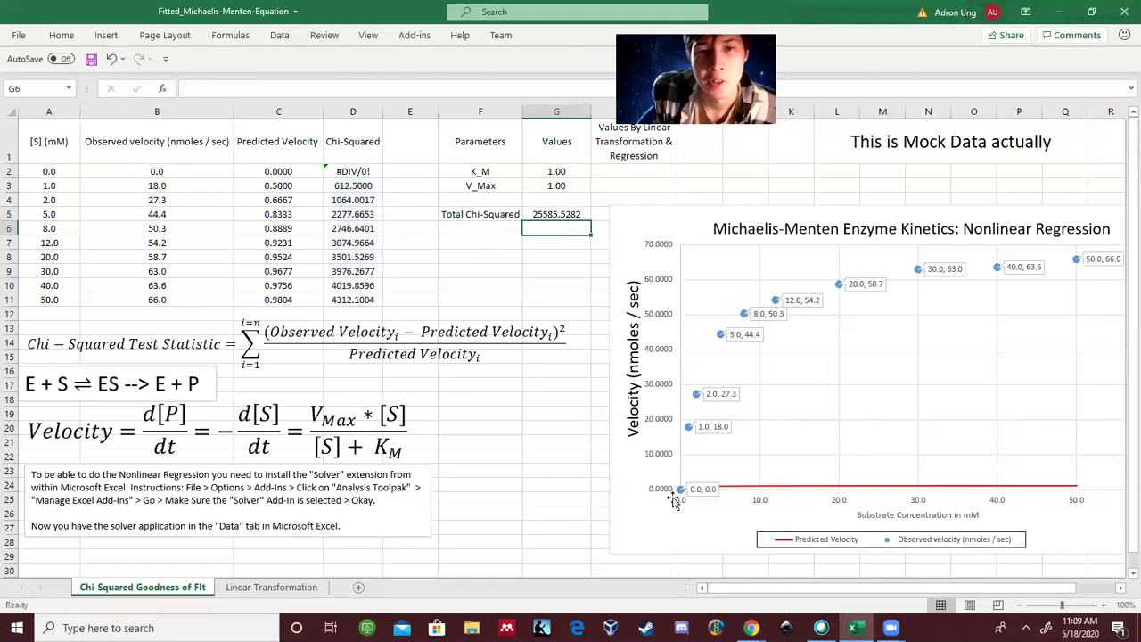
# Step: Make sure the Solver Add-in is enabled among the available Excel add-ins, following the instructions in the sheet's text box
pyautogui.click(577, 214)
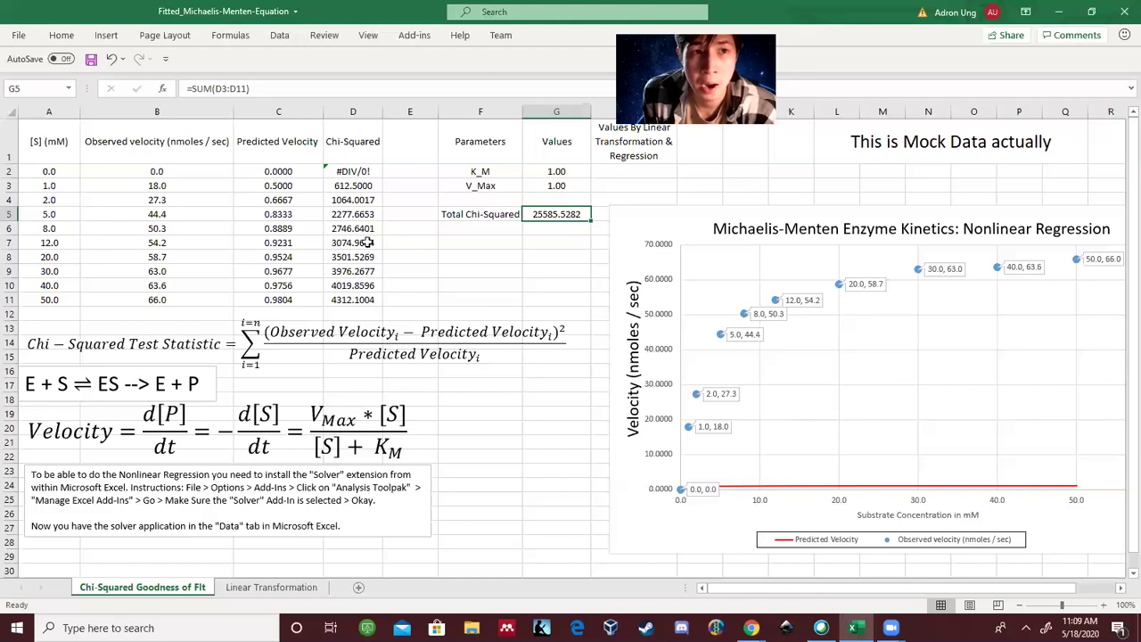
pyautogui.click(287, 488)
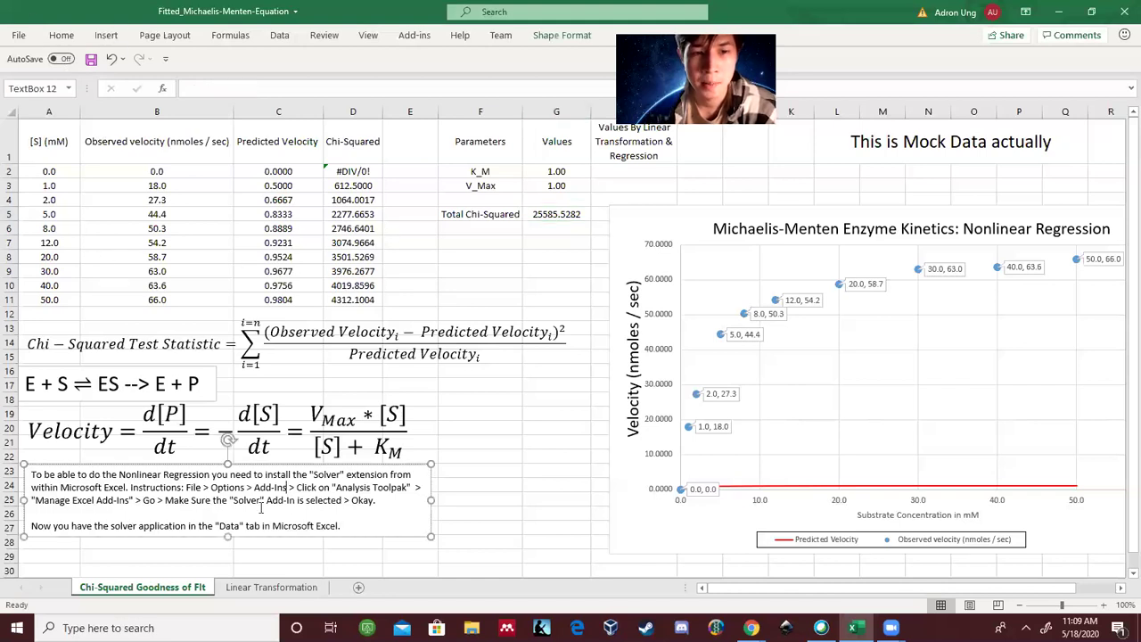
pyautogui.doubleClick(240, 500)
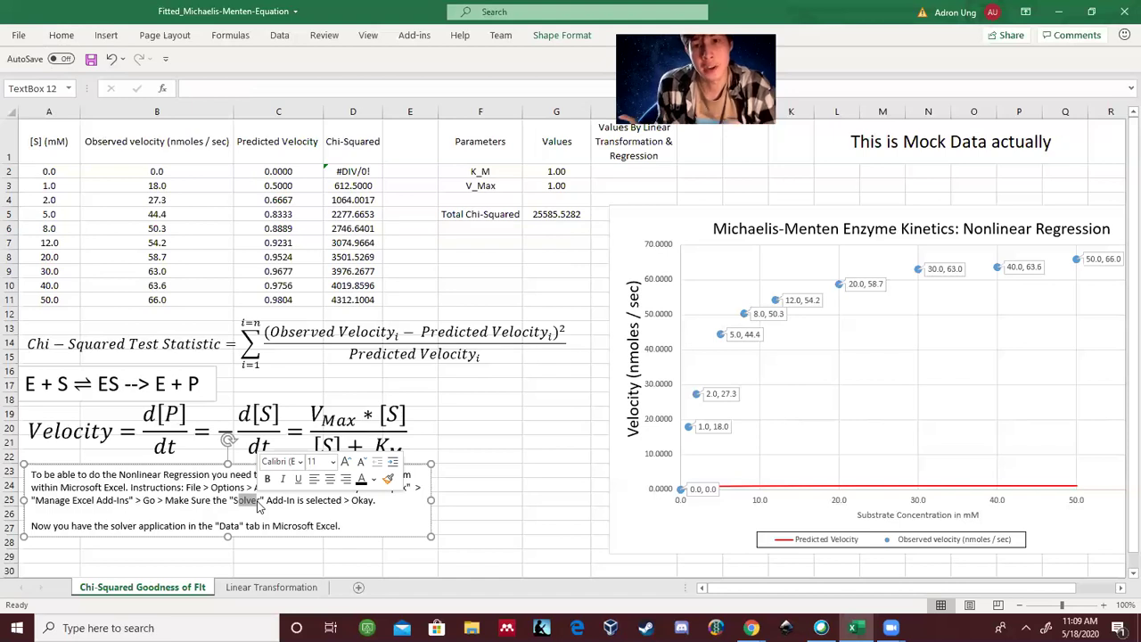
pyautogui.click(19, 36)
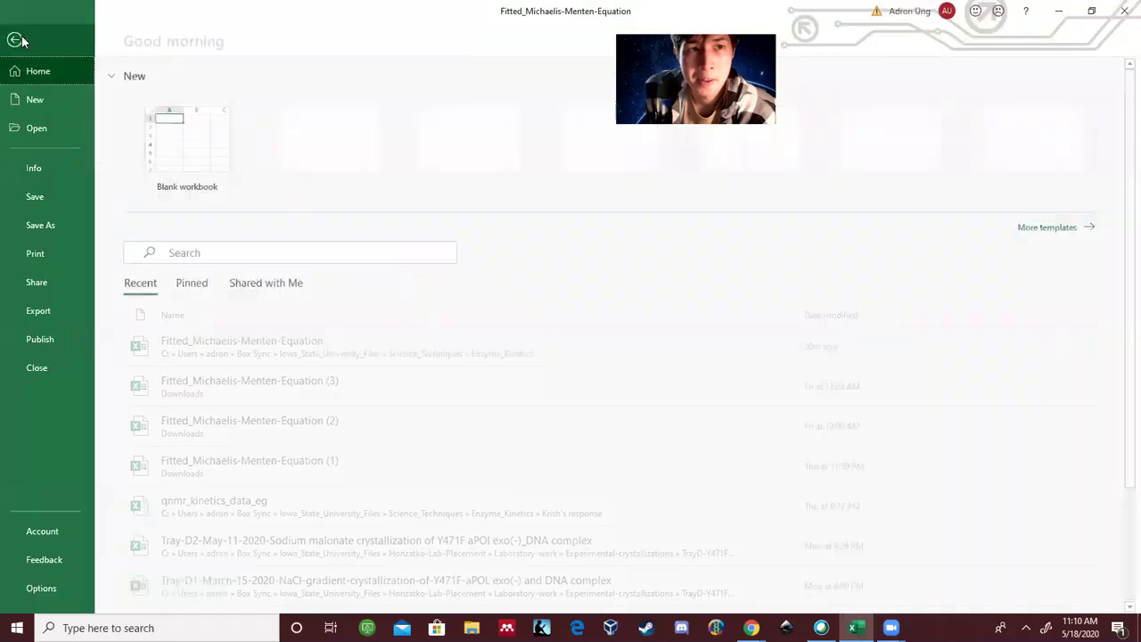
pyautogui.click(33, 593)
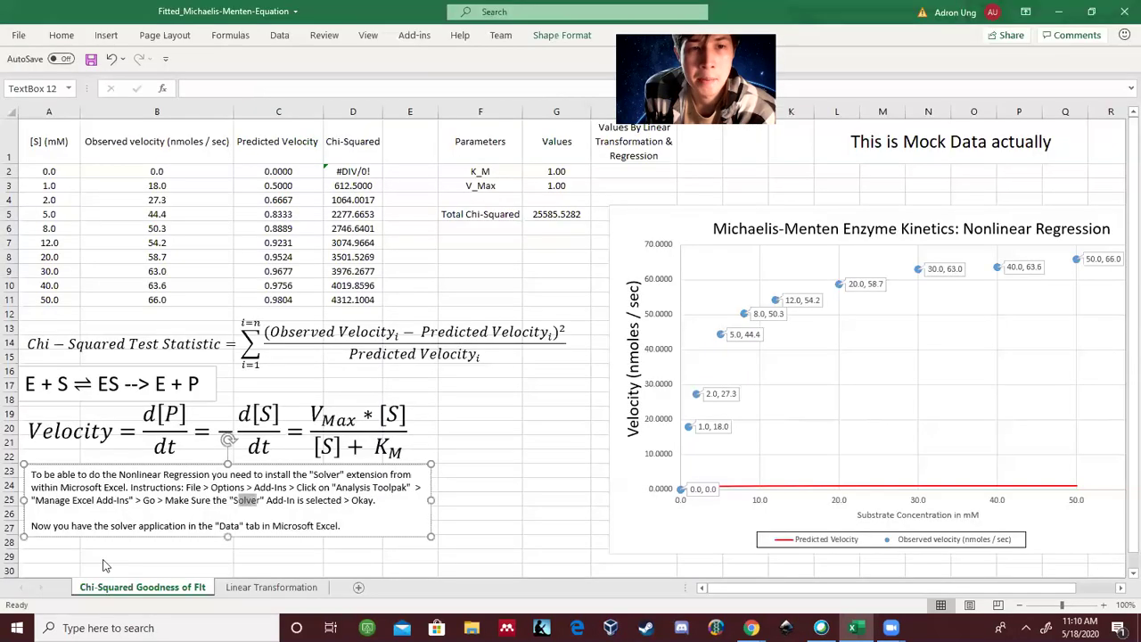
pyautogui.click(319, 296)
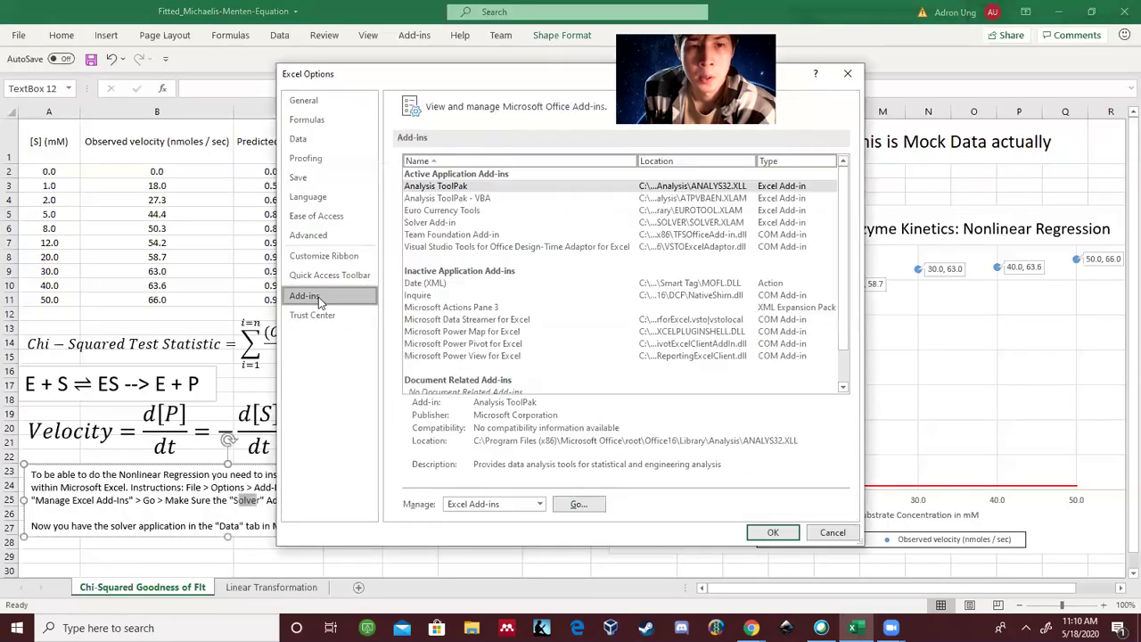
pyautogui.click(435, 187)
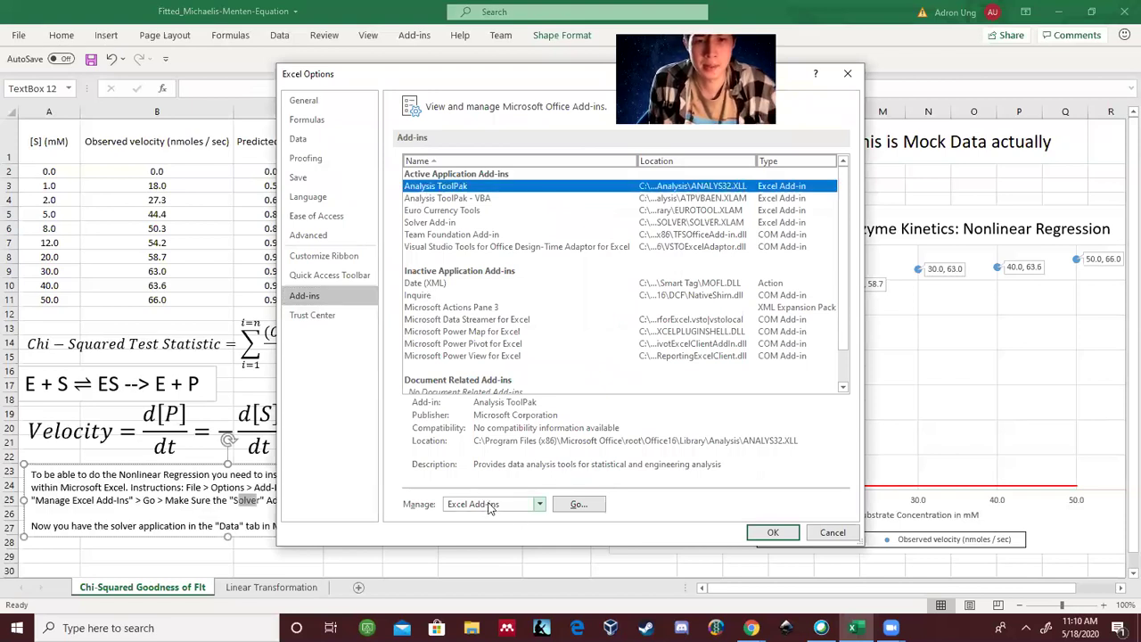
pyautogui.click(594, 506)
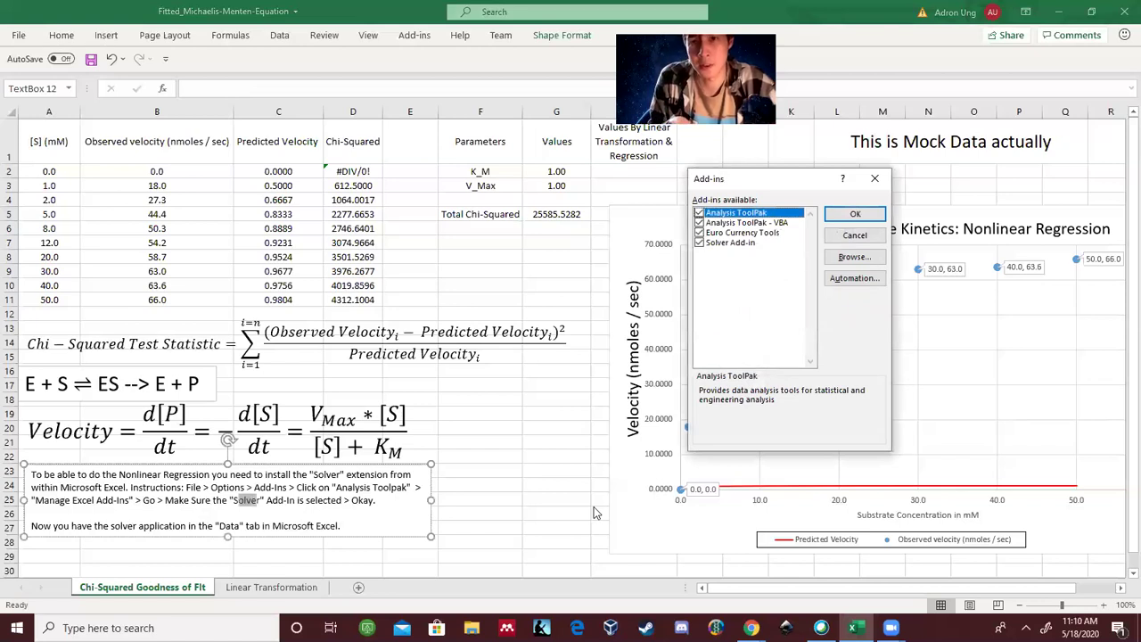
pyautogui.click(700, 246)
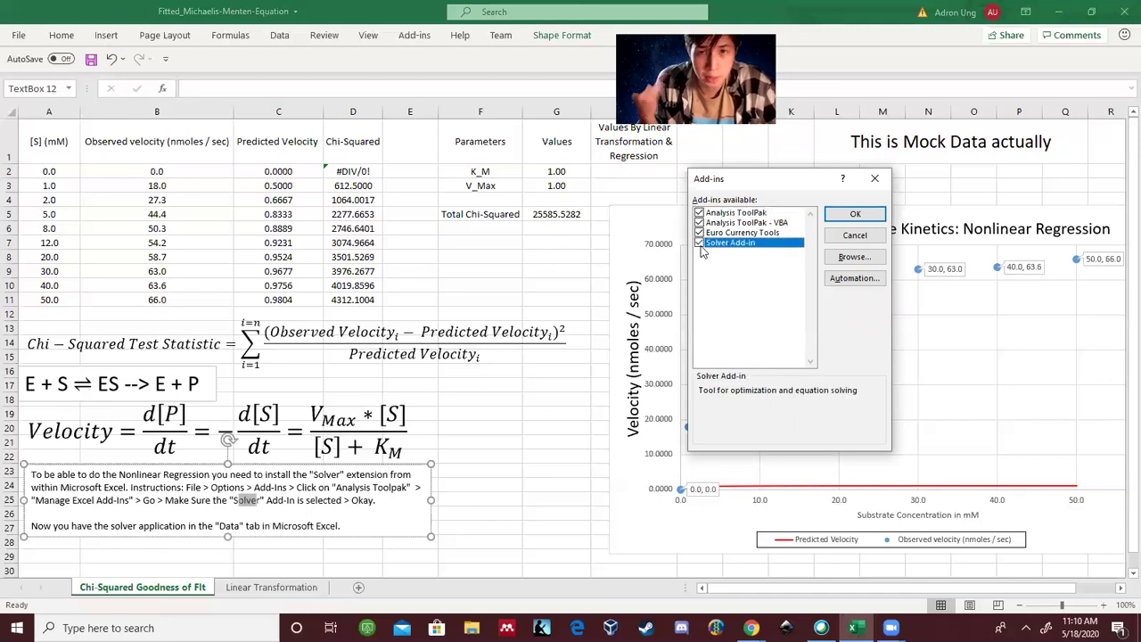
pyautogui.click(851, 214)
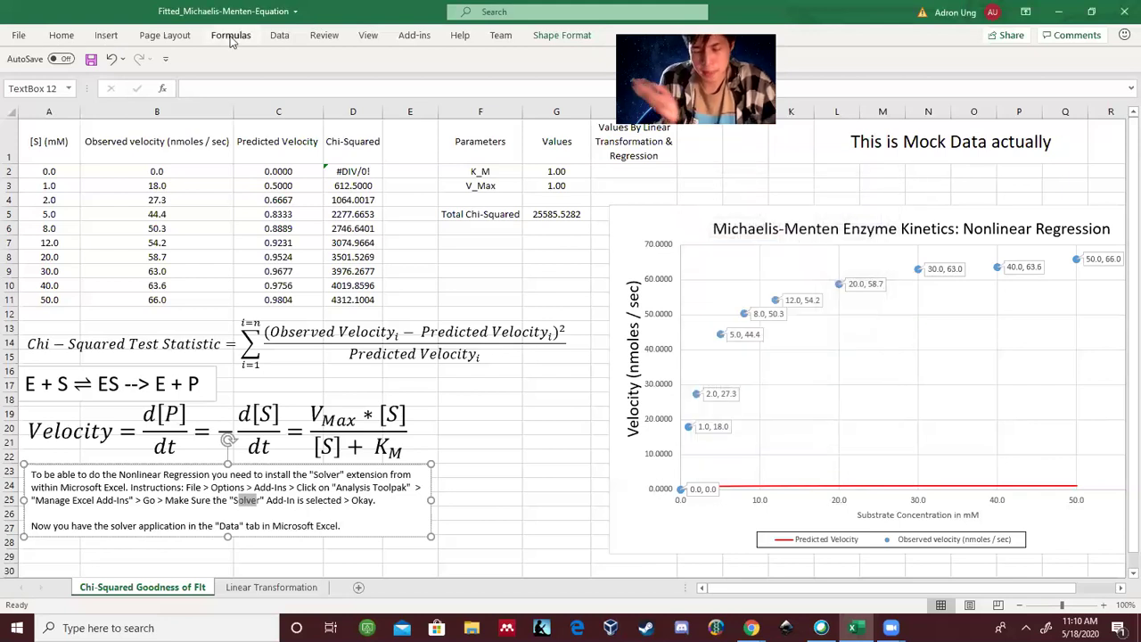
# Step: Open Solver and set the objective to minimise the Total Chi-Squared in G5
pyautogui.click(279, 36)
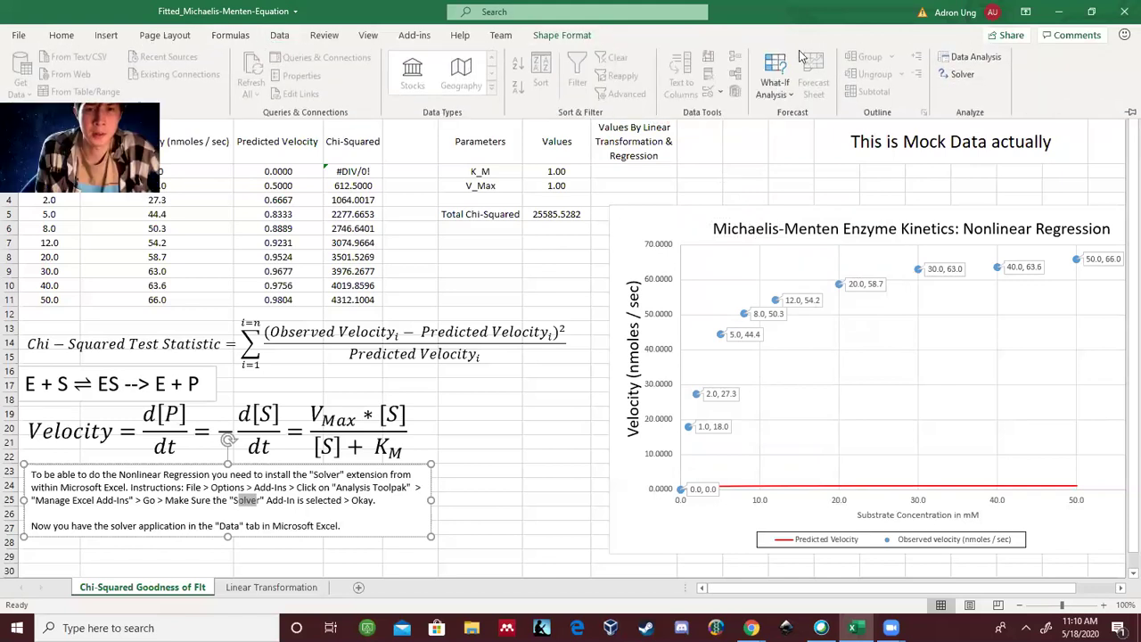
pyautogui.click(553, 214)
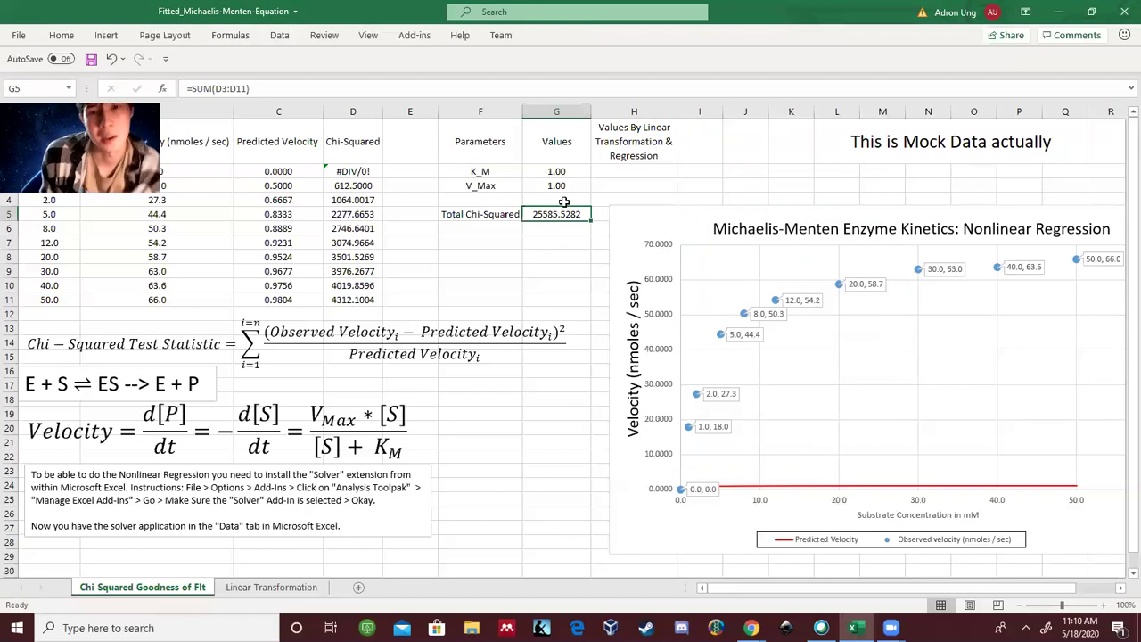
pyautogui.click(567, 244)
pyautogui.click(567, 215)
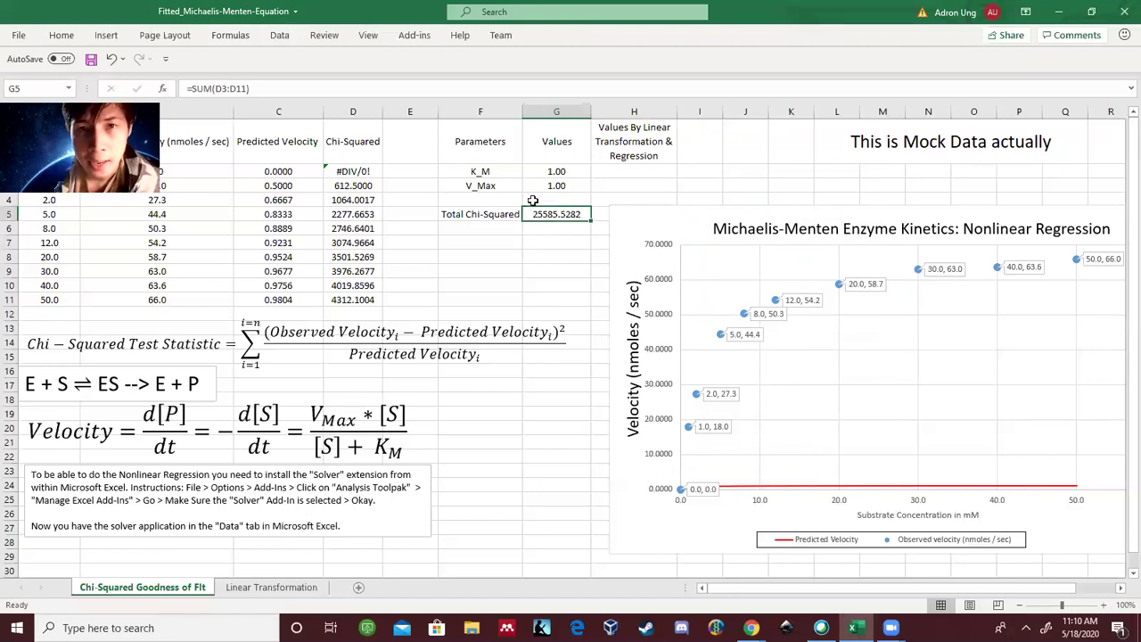
pyautogui.click(279, 35)
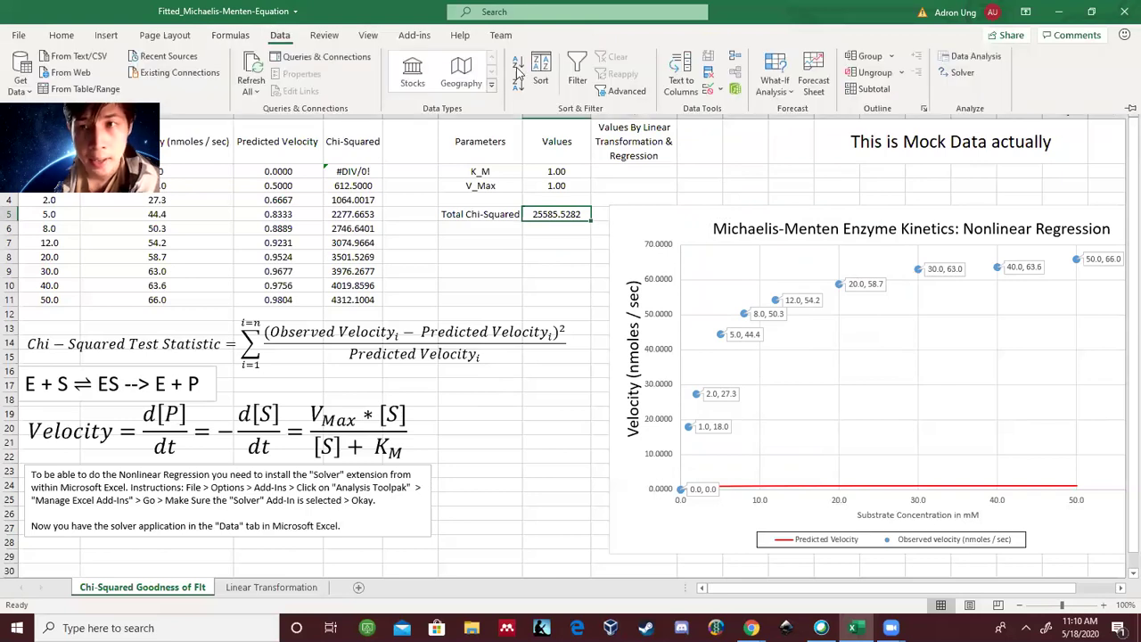
pyautogui.click(960, 74)
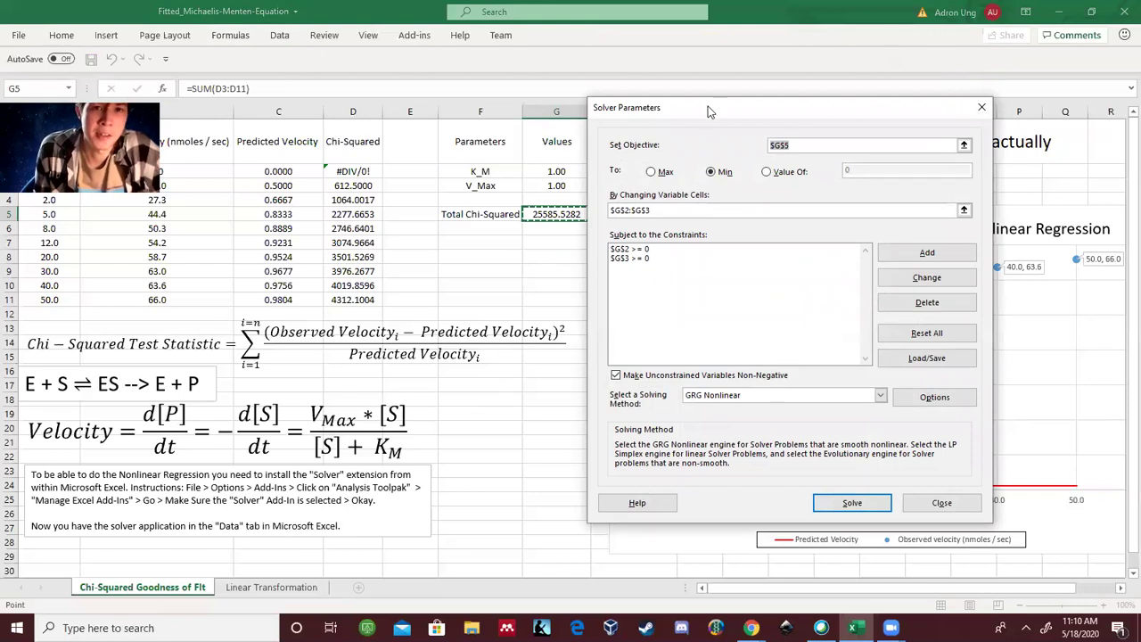
pyautogui.moveTo(703, 109); pyautogui.dragTo(795, 90)
pyautogui.click(567, 217)
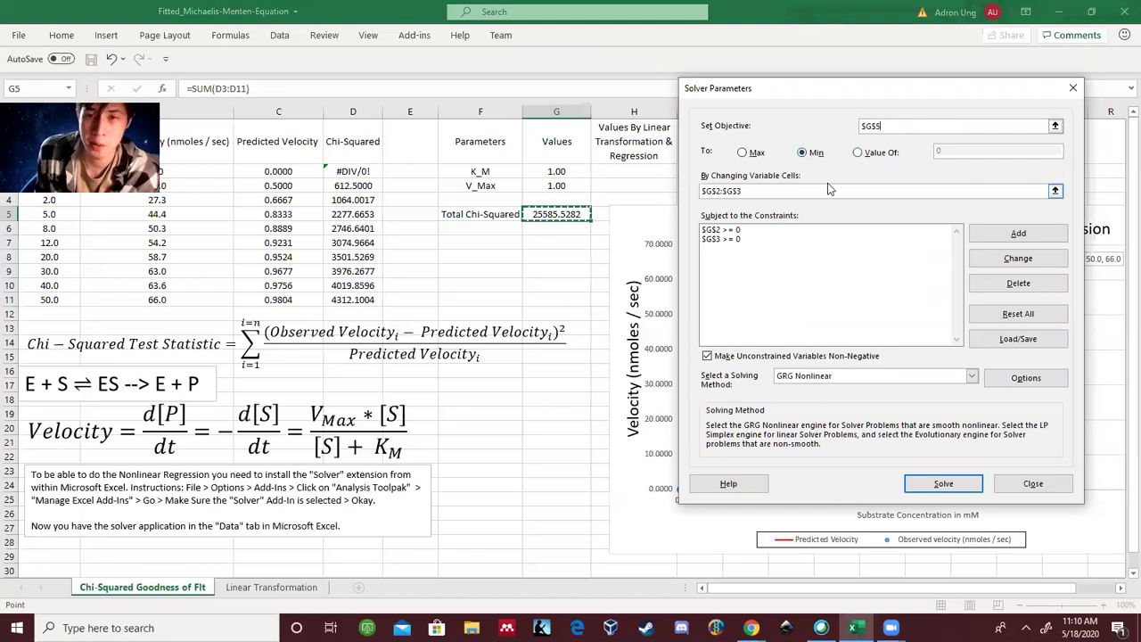
pyautogui.click(803, 153)
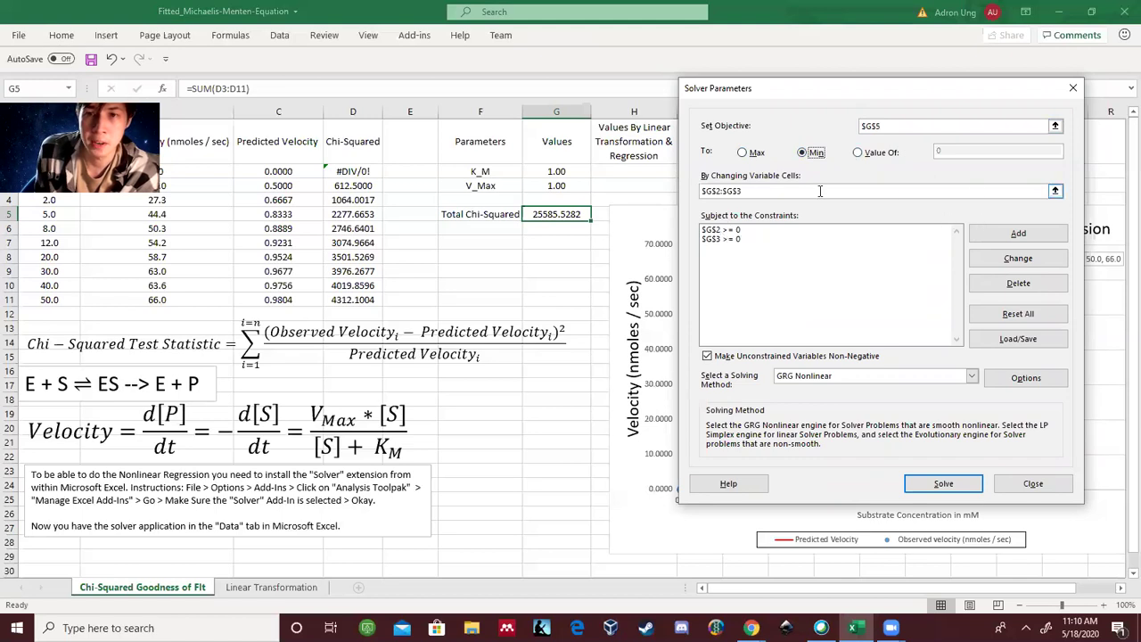
# Step: Set the Solver's changing variable cells to the K_M and V_Max values in G2:G3
pyautogui.click(1055, 191)
pyautogui.moveTo(579, 169); pyautogui.dragTo(564, 188)
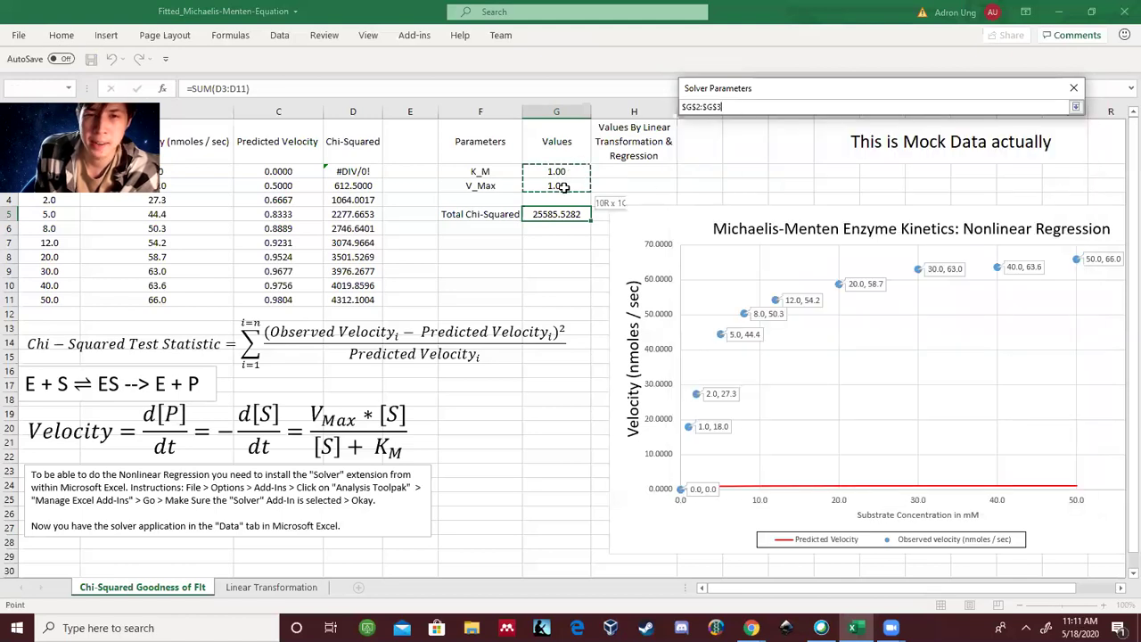
pyautogui.click(1076, 107)
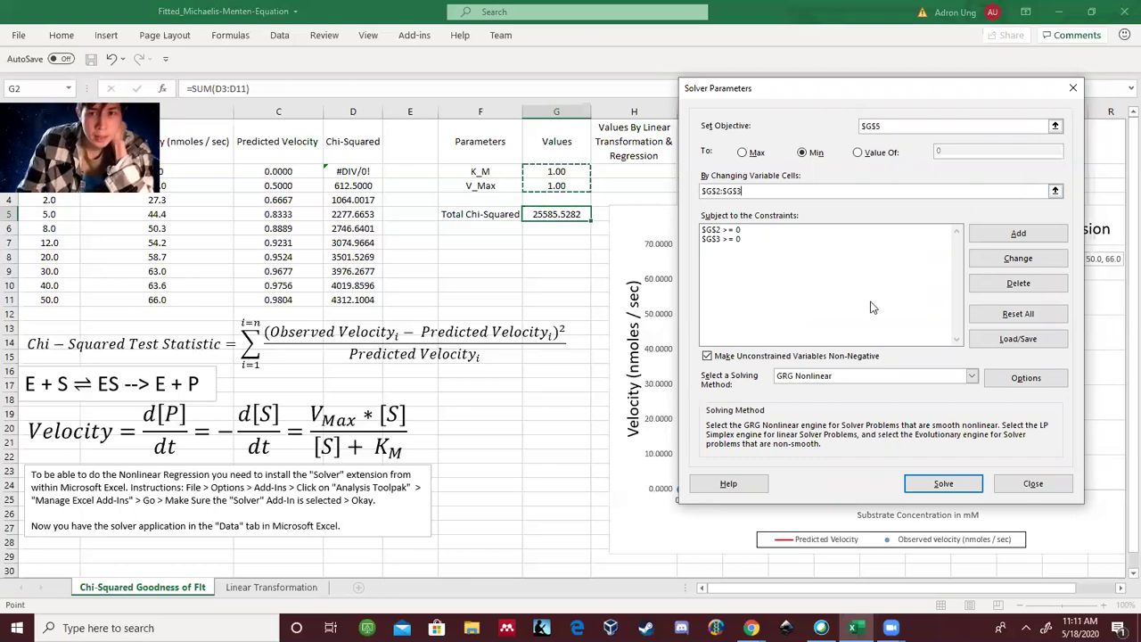
# Step: Go through the Simplex LP and Evolutionary solving methods and settle on GRG Nonlinear
pyautogui.click(903, 375)
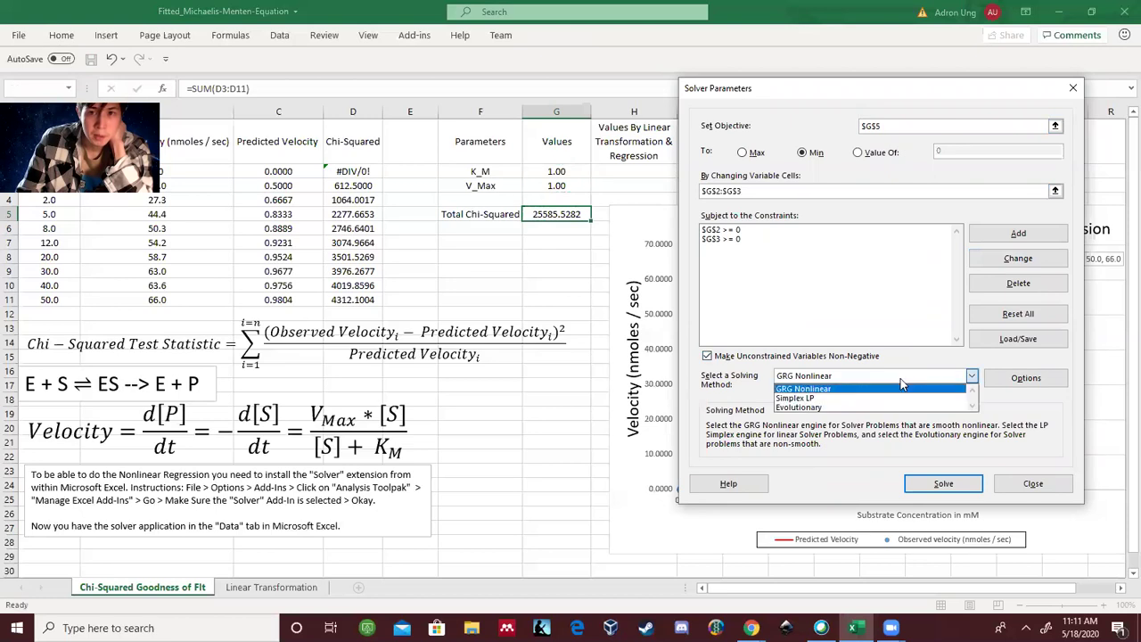
pyautogui.click(900, 382)
pyautogui.click(900, 380)
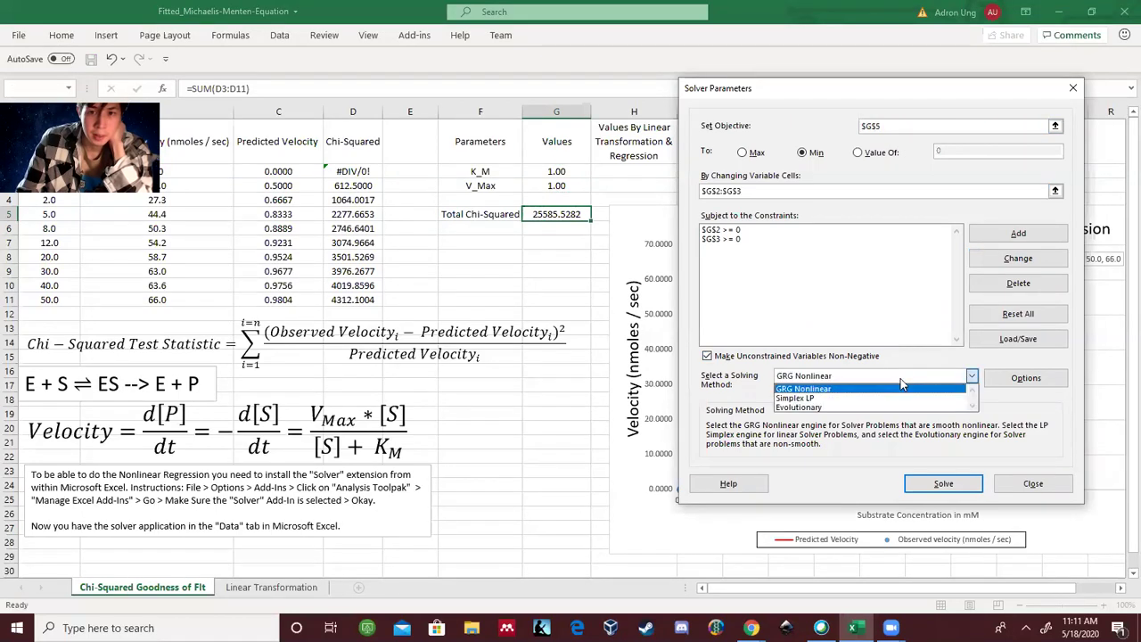
pyautogui.click(866, 398)
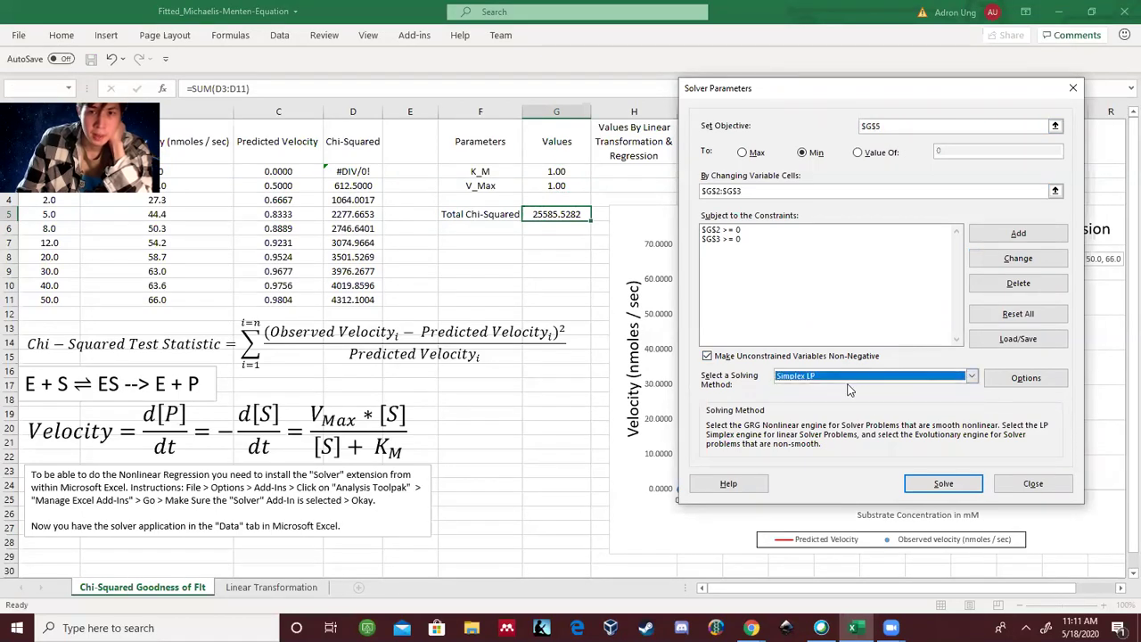
pyautogui.click(853, 383)
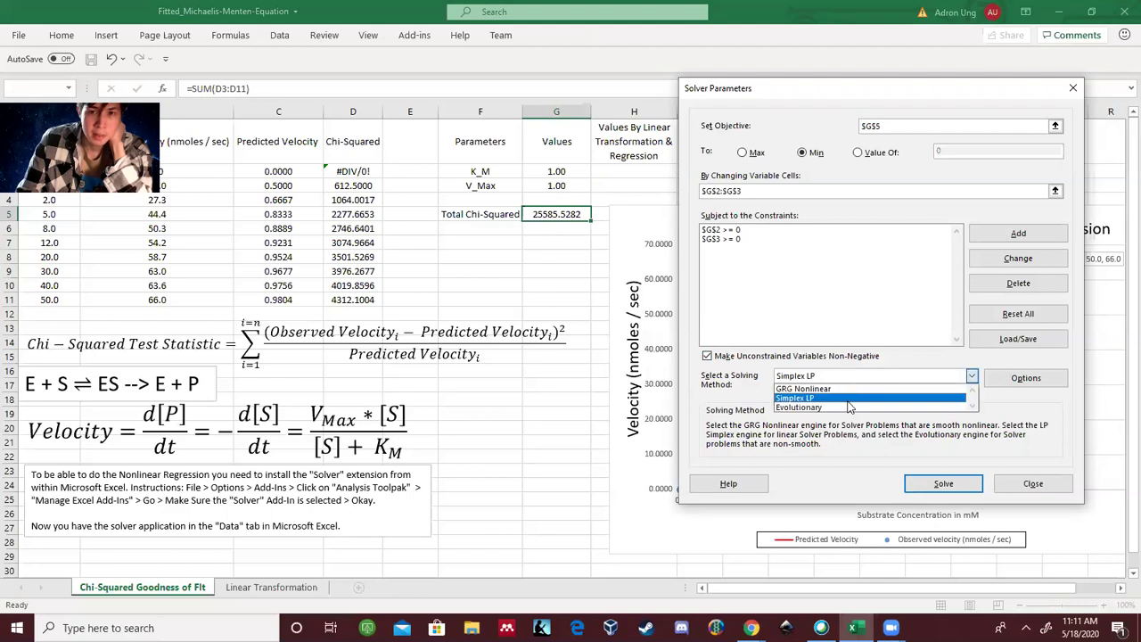
pyautogui.click(849, 412)
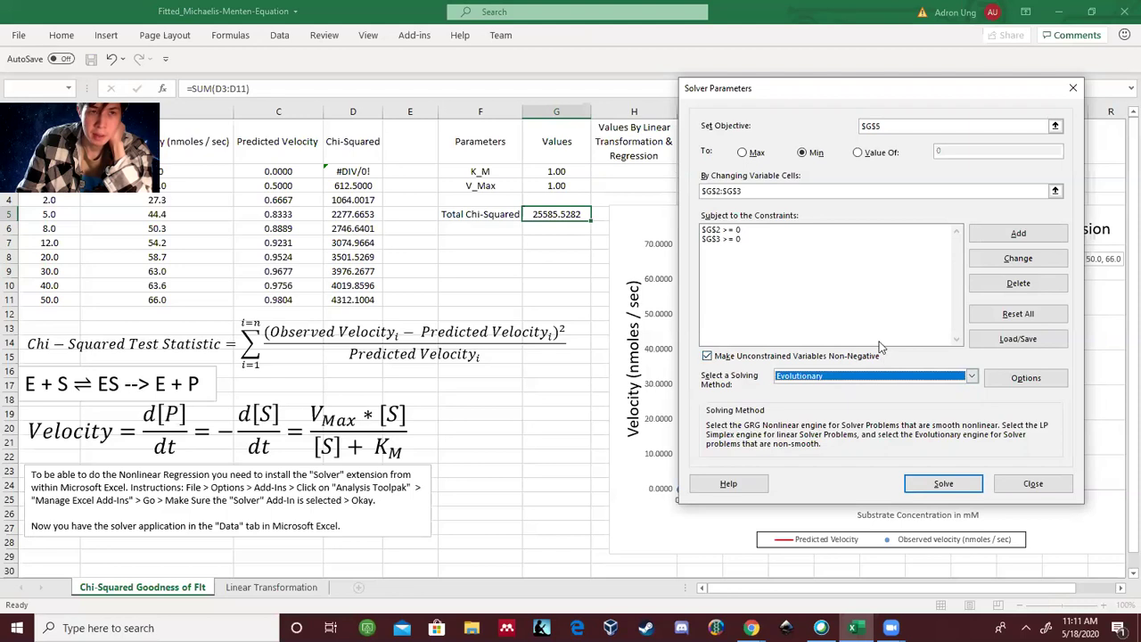
pyautogui.click(946, 378)
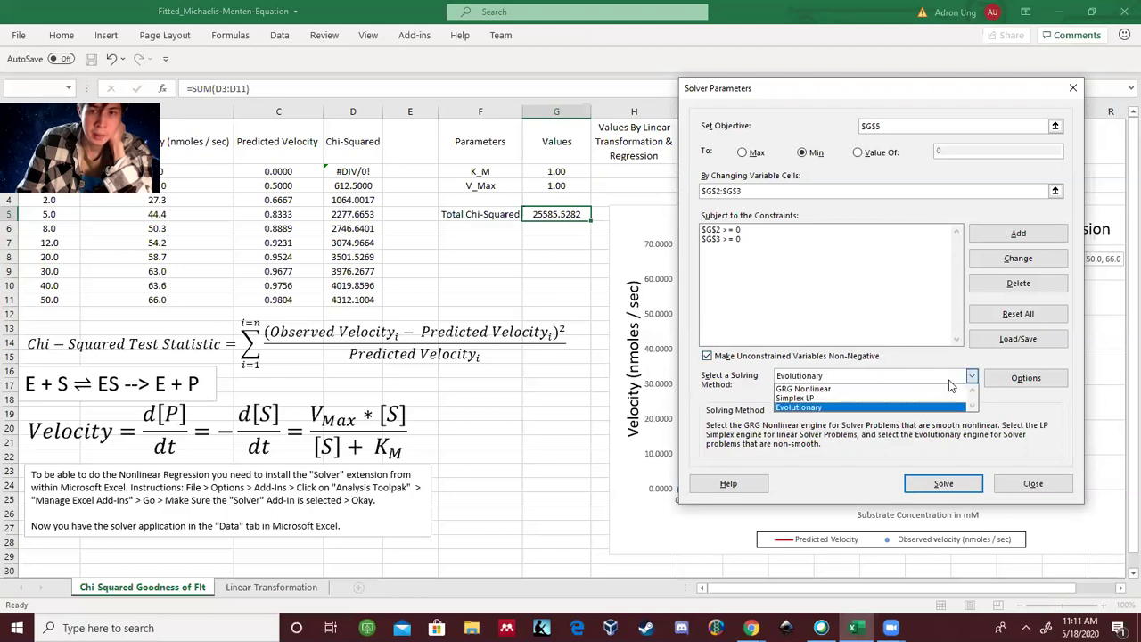
pyautogui.click(900, 399)
pyautogui.click(896, 378)
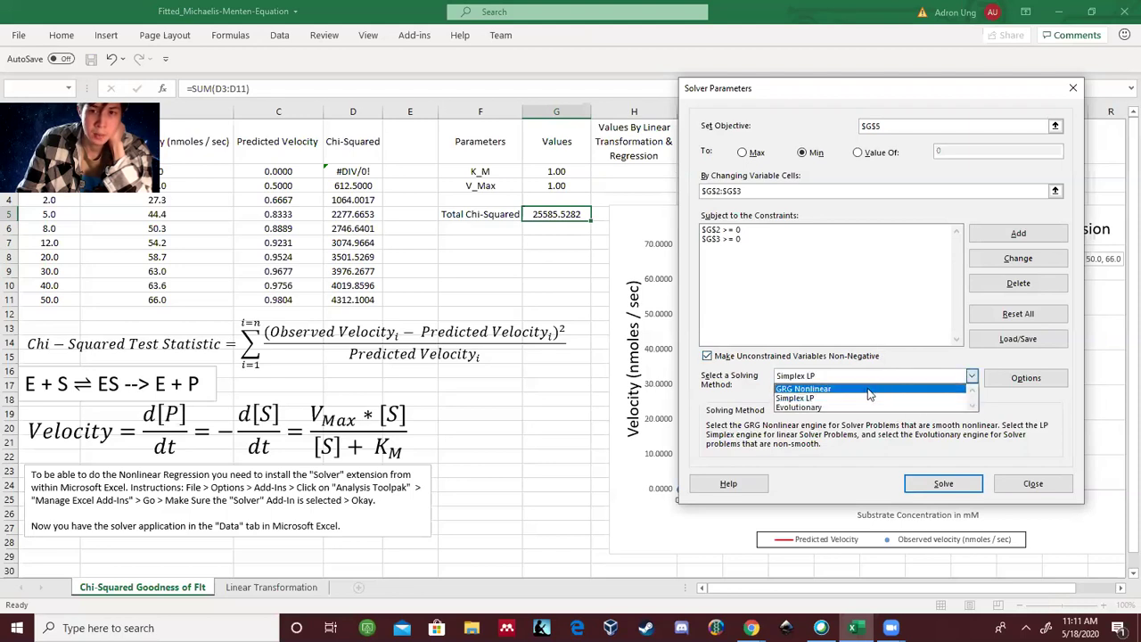
pyautogui.click(869, 389)
# Step: Edit the Solver constraint on K_M so that $G$2 is >= 0
pyautogui.click(706, 230)
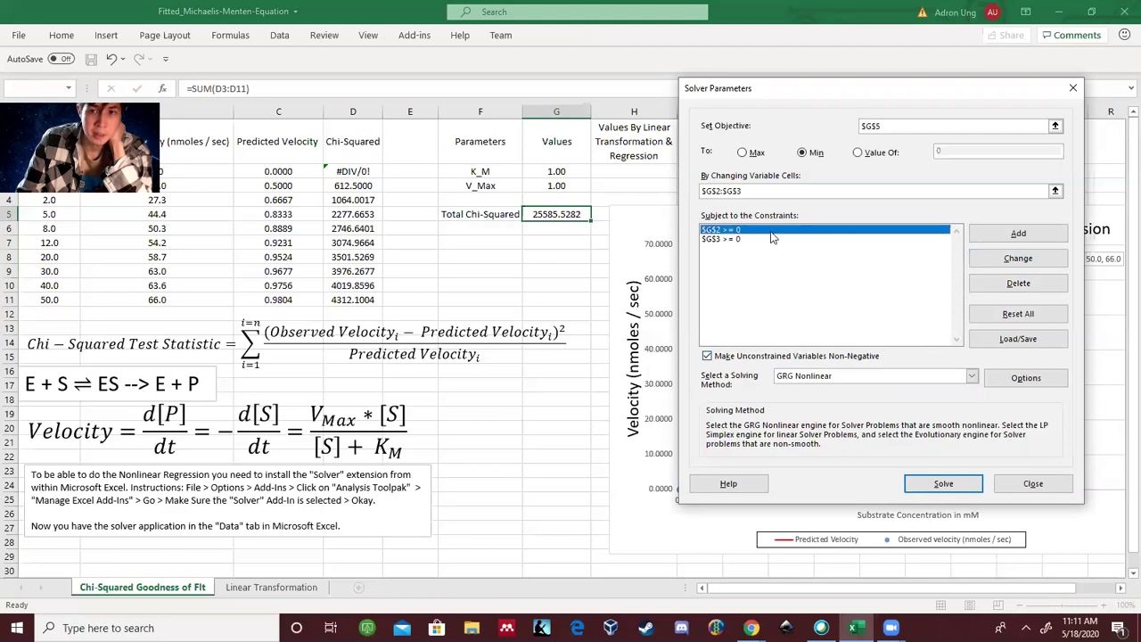
pyautogui.click(995, 237)
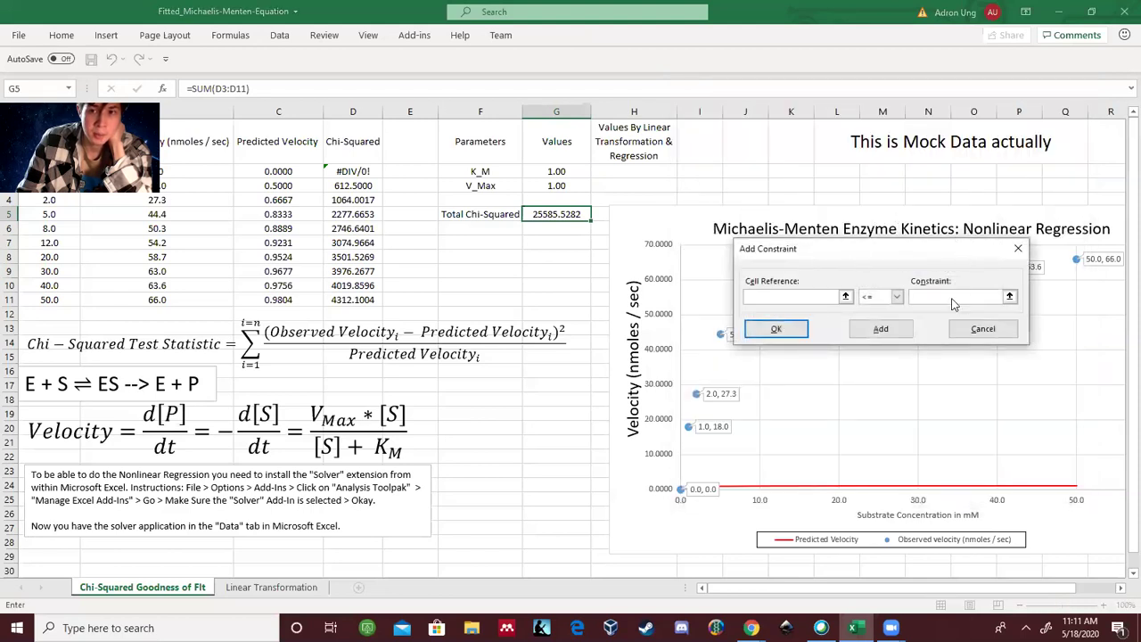
pyautogui.click(982, 328)
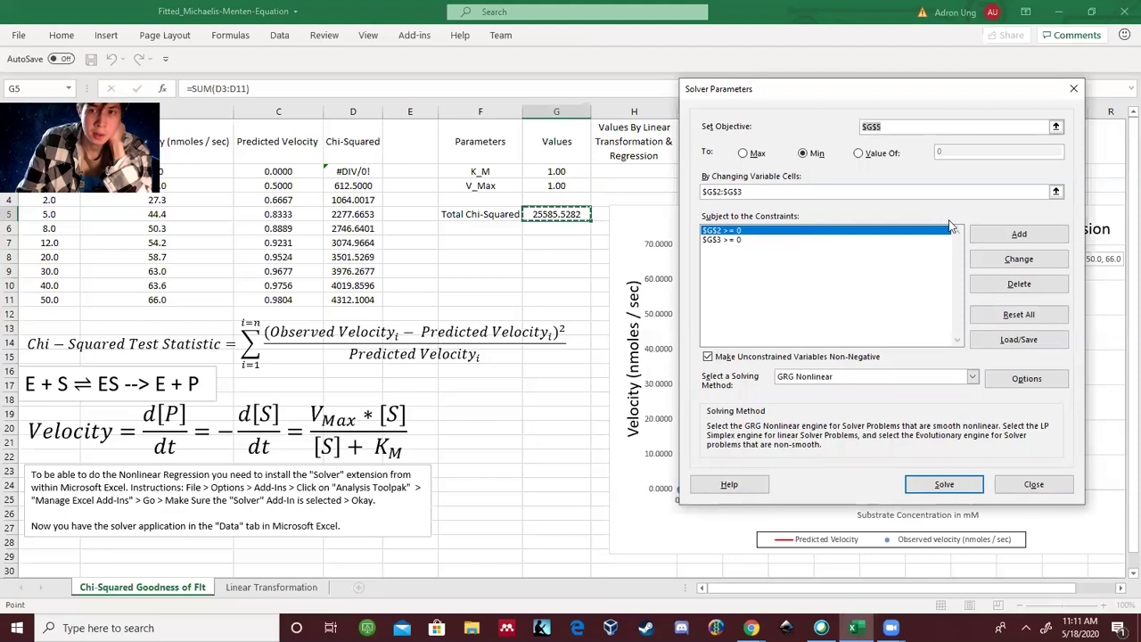
pyautogui.click(1019, 258)
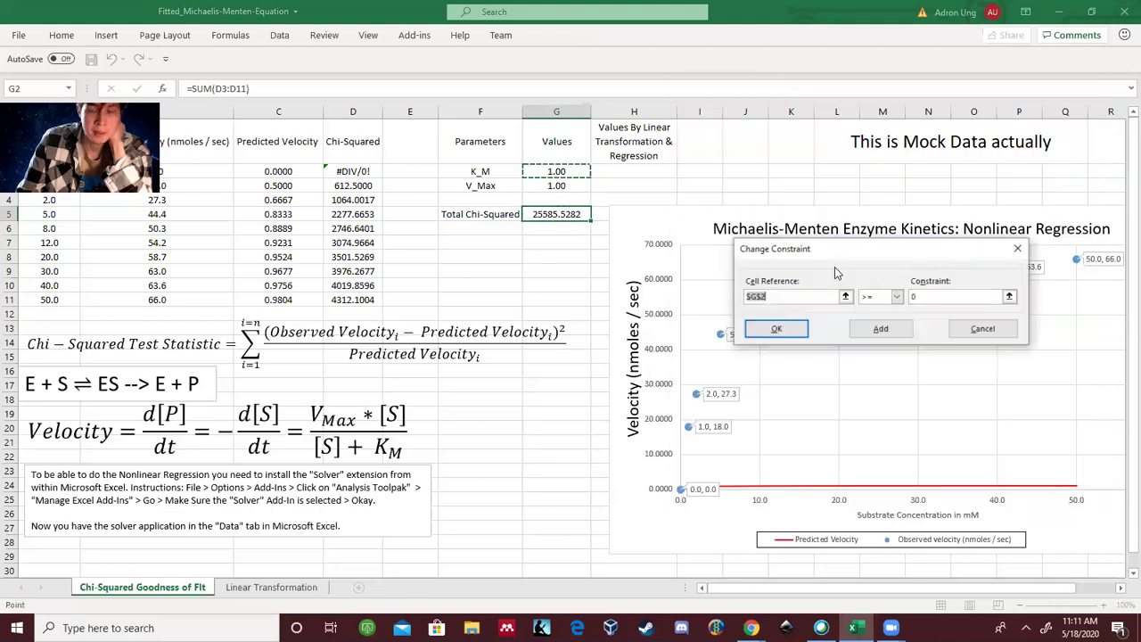
pyautogui.click(897, 297)
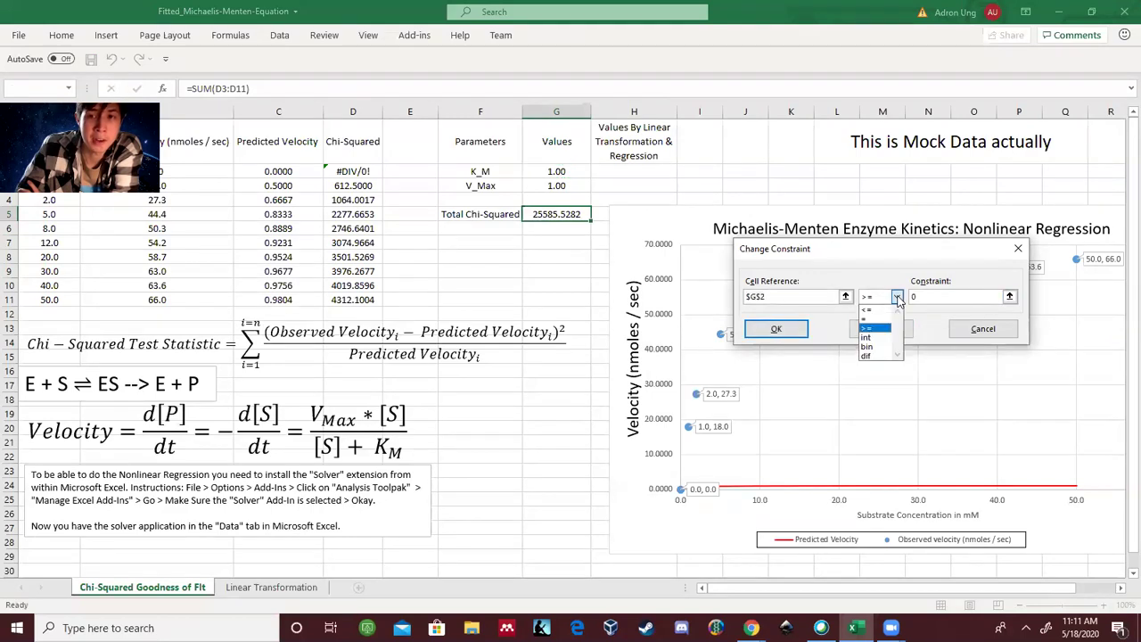
pyautogui.click(874, 328)
pyautogui.click(775, 328)
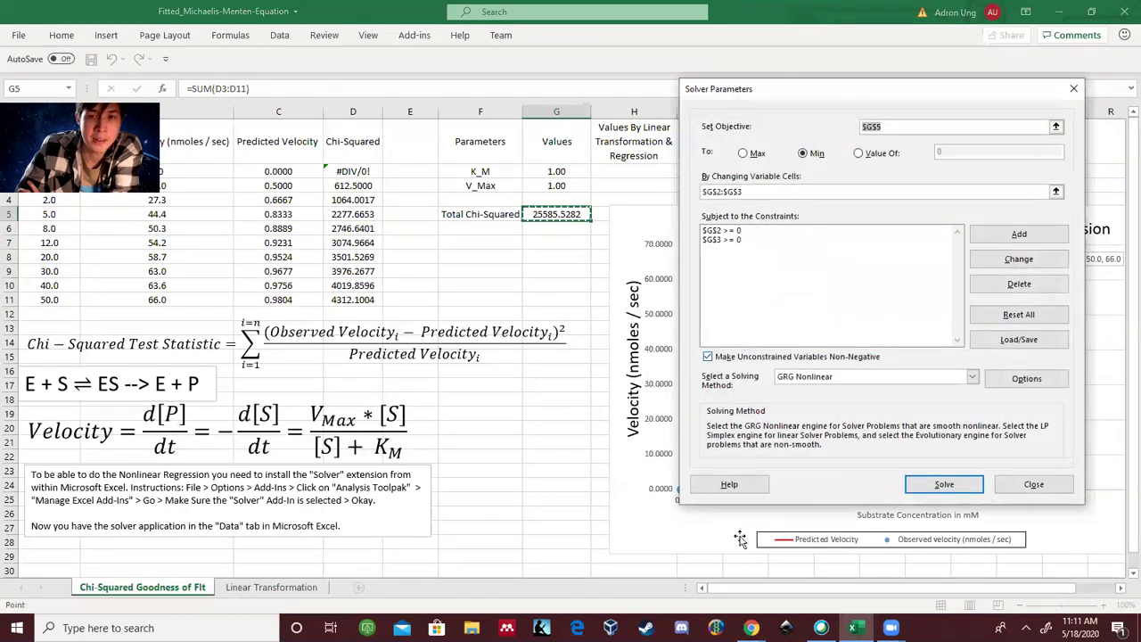
# Step: Solve for the parameters and keep the Solver solution in the sheet
pyautogui.click(944, 484)
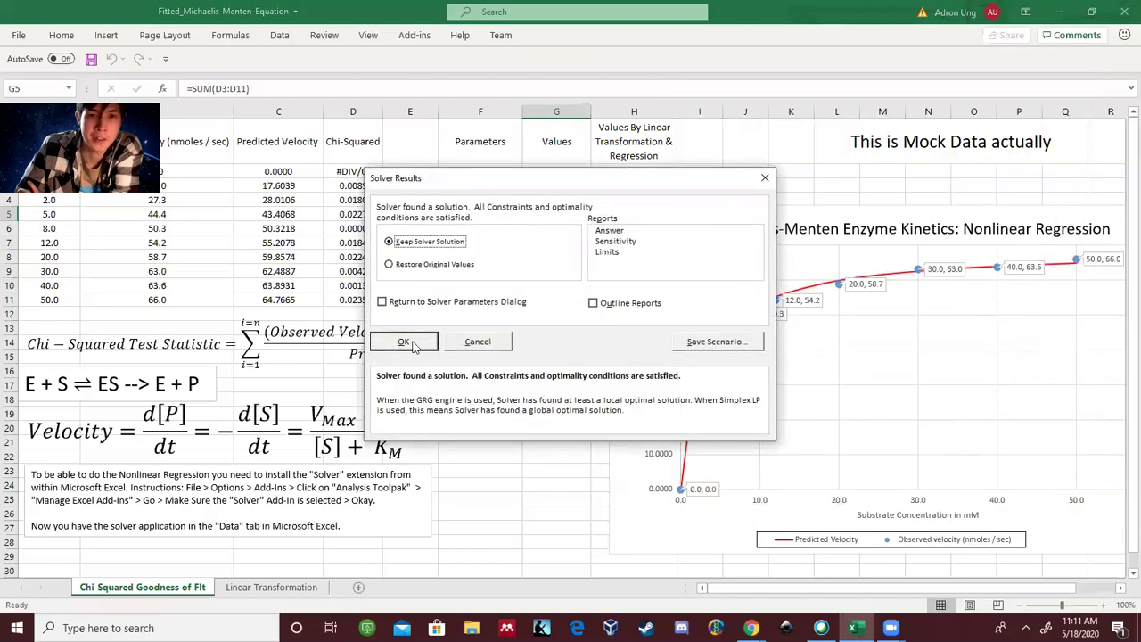
pyautogui.click(403, 342)
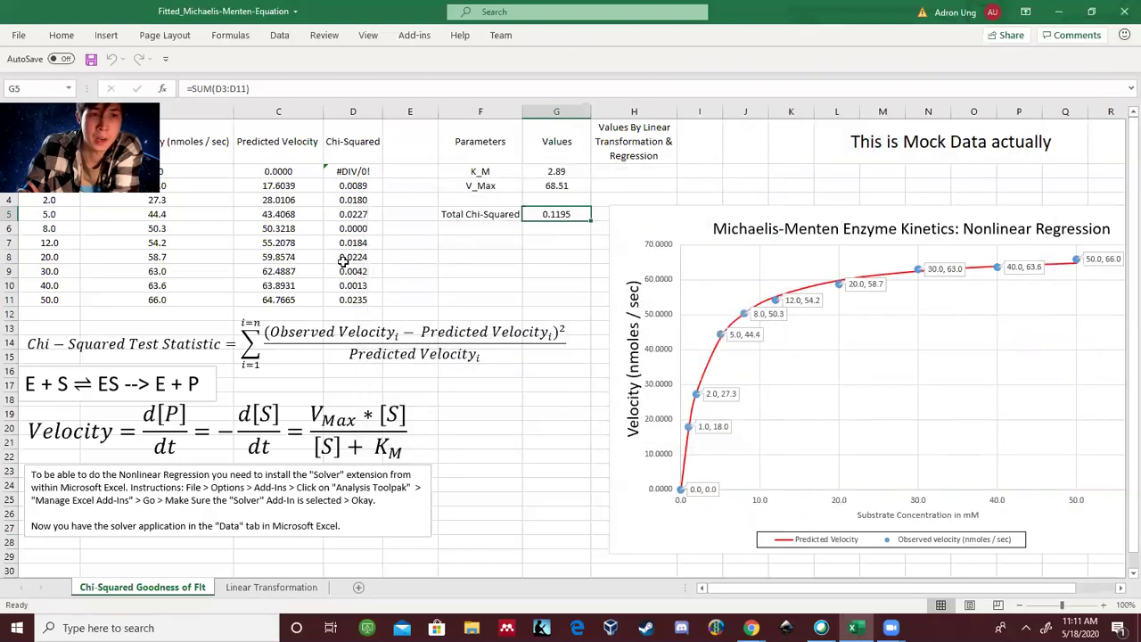
pyautogui.click(532, 233)
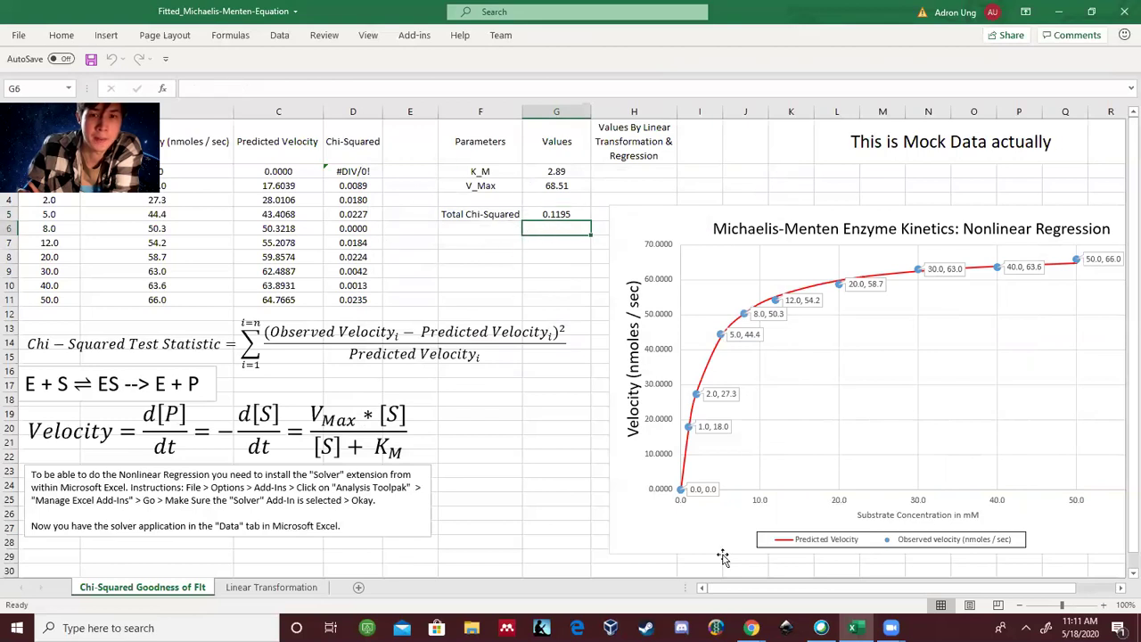
# Step: Examine how the predicted velocity curve follows the observed points across the whole nonlinear regression chart
pyautogui.moveTo(747, 590); pyautogui.dragTo(782, 590)
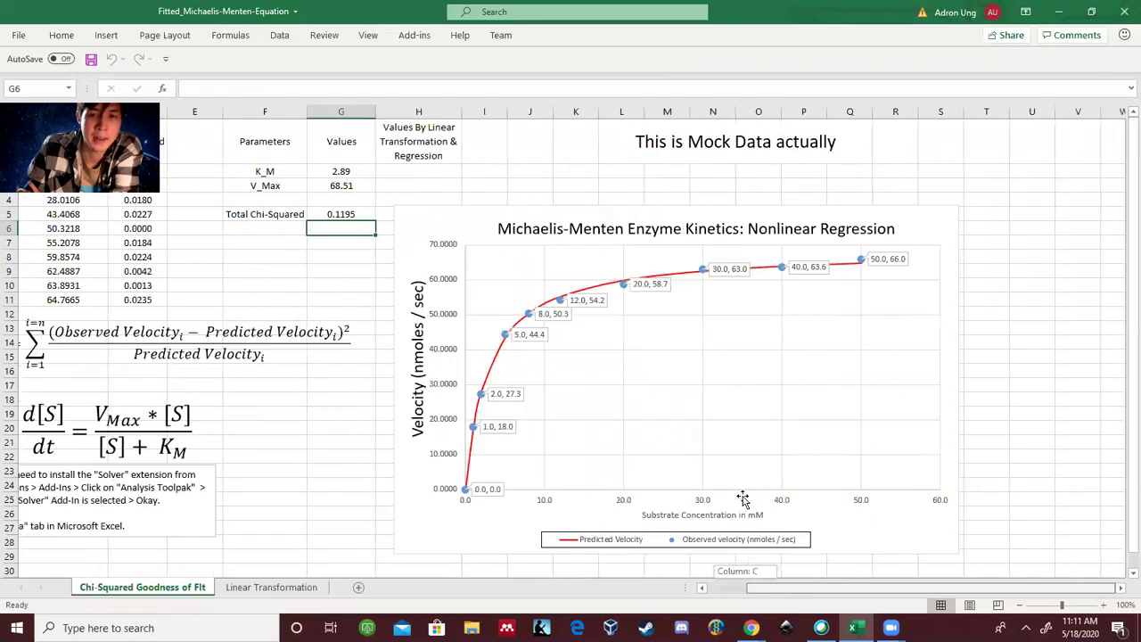
pyautogui.click(689, 389)
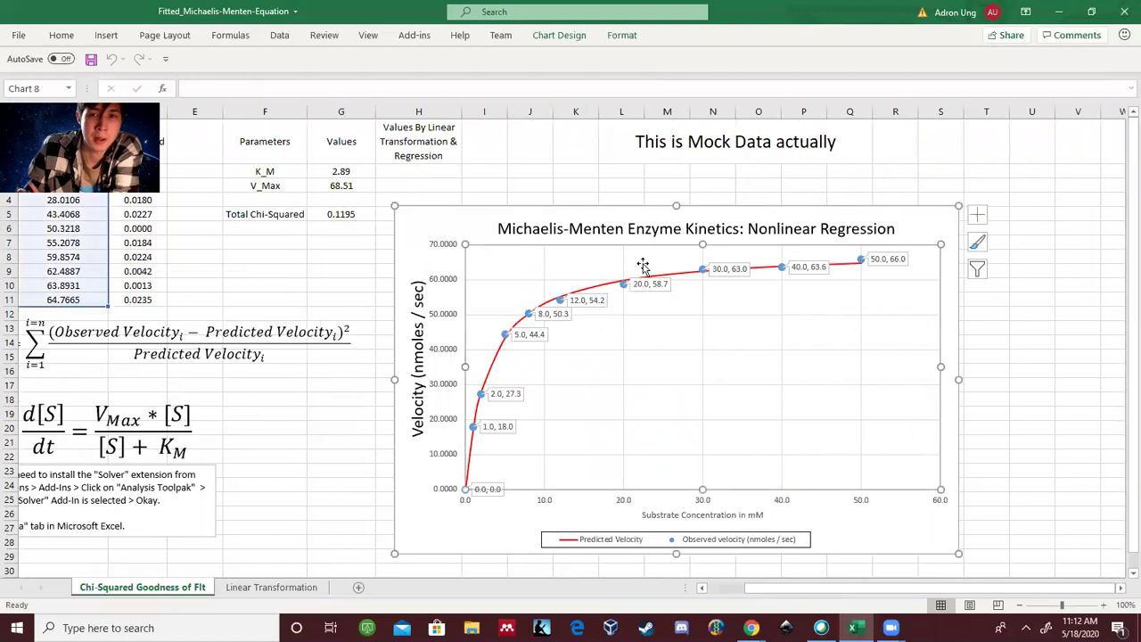
pyautogui.scroll(-2, 683, 277)
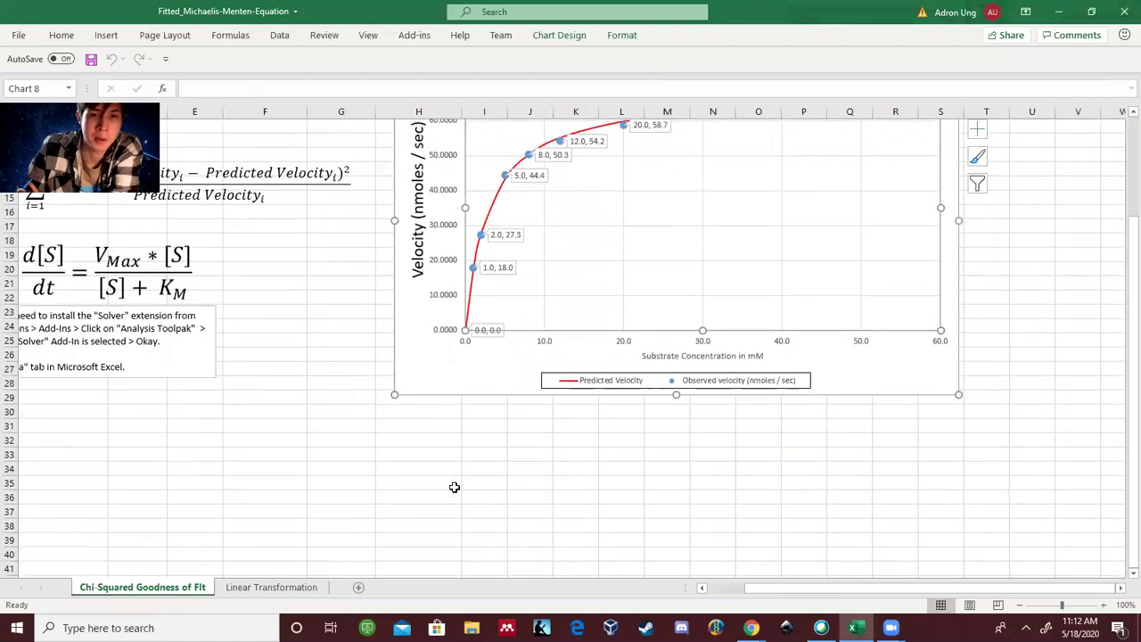
pyautogui.scroll(-2, 454, 487)
pyautogui.click(418, 448)
pyautogui.scroll(4, 361, 248)
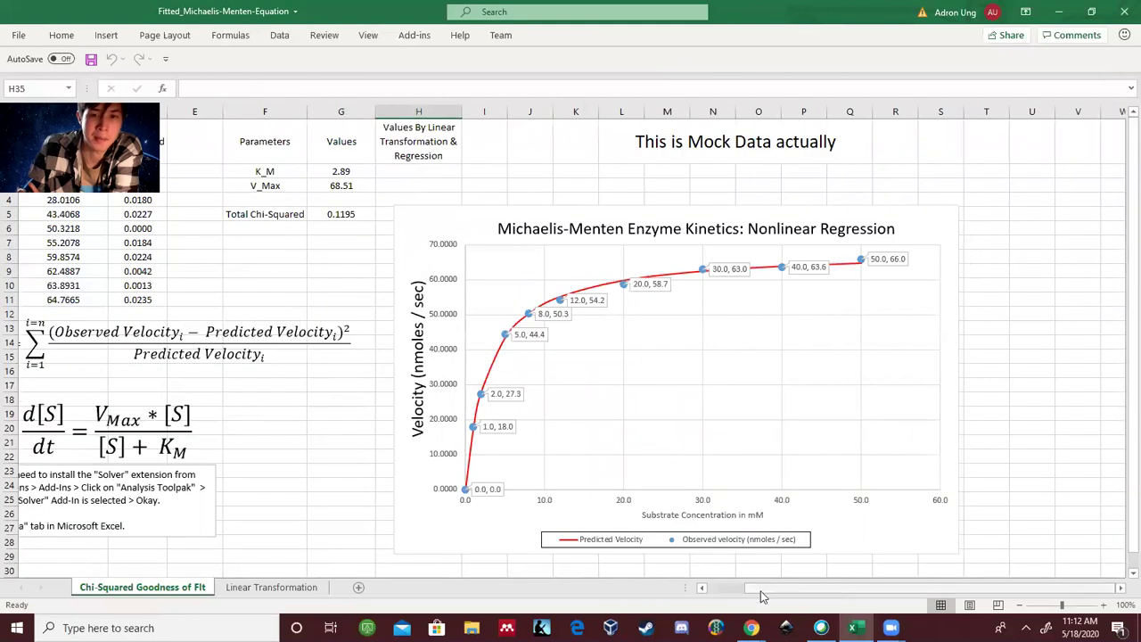
pyautogui.moveTo(762, 588); pyautogui.dragTo(724, 589)
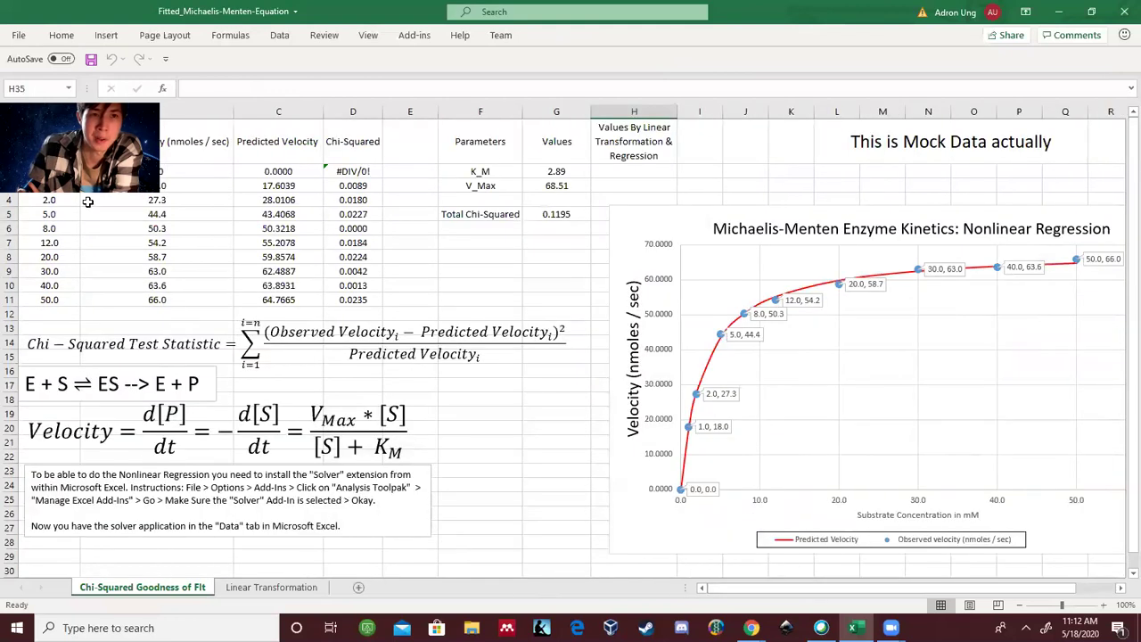
pyautogui.moveTo(38, 134); pyautogui.dragTo(294, 301)
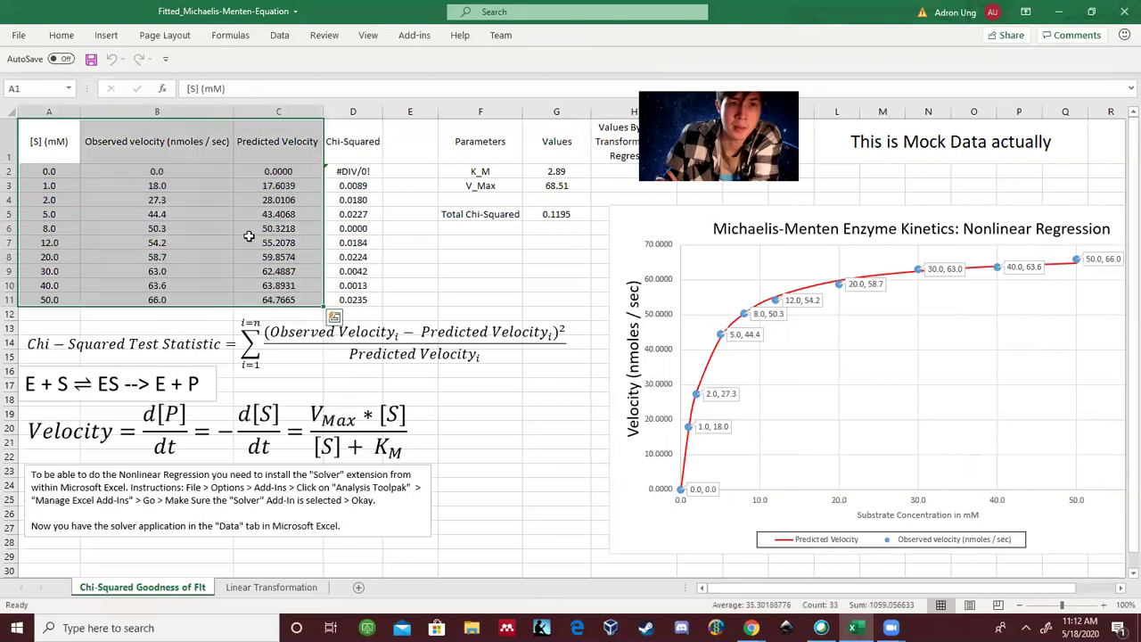
pyautogui.click(104, 41)
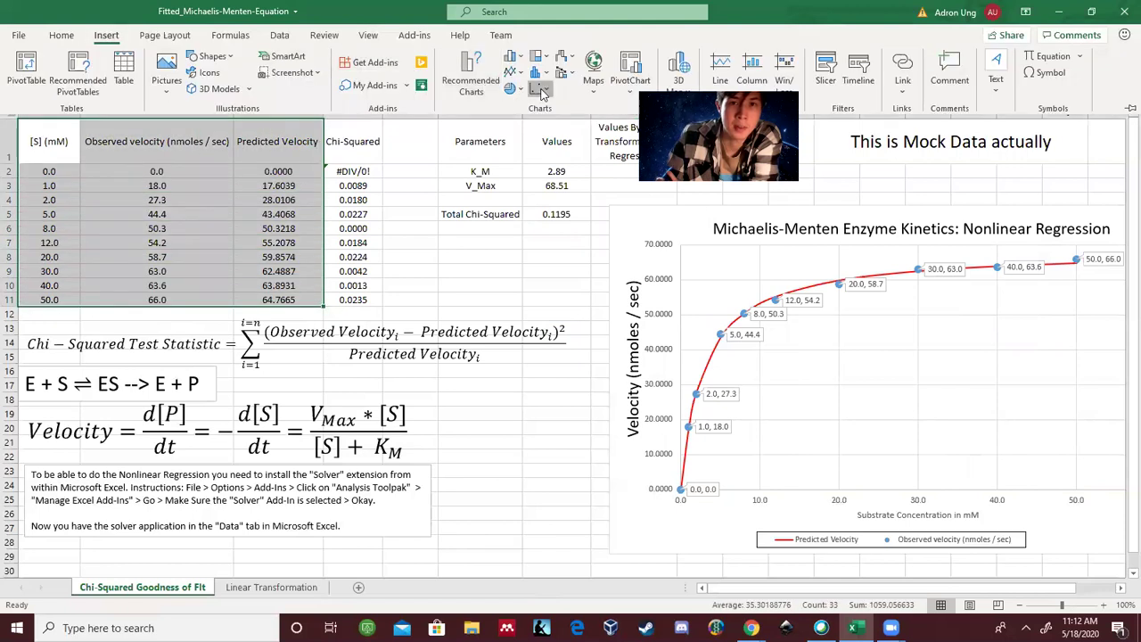
pyautogui.click(538, 89)
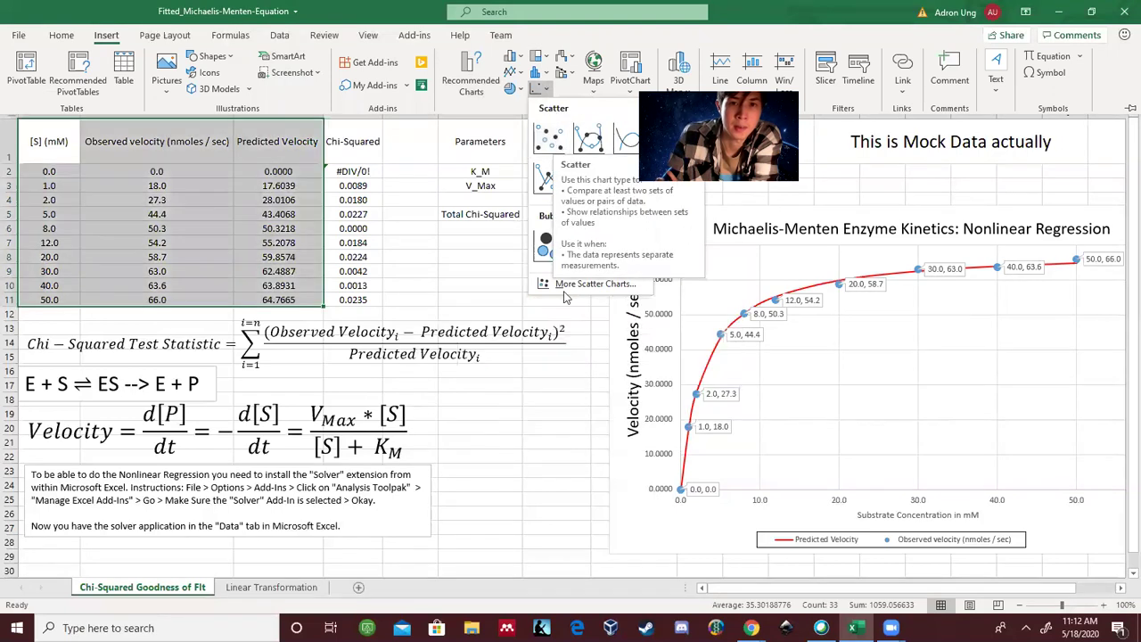
pyautogui.click(544, 90)
pyautogui.click(545, 90)
pyautogui.click(579, 283)
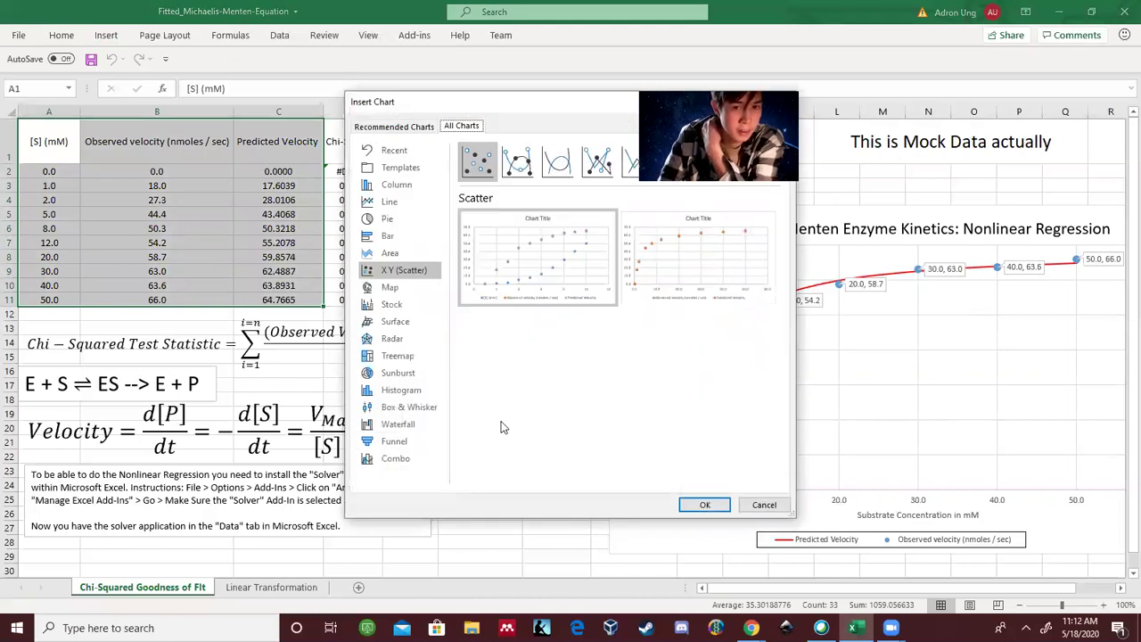
pyautogui.click(417, 467)
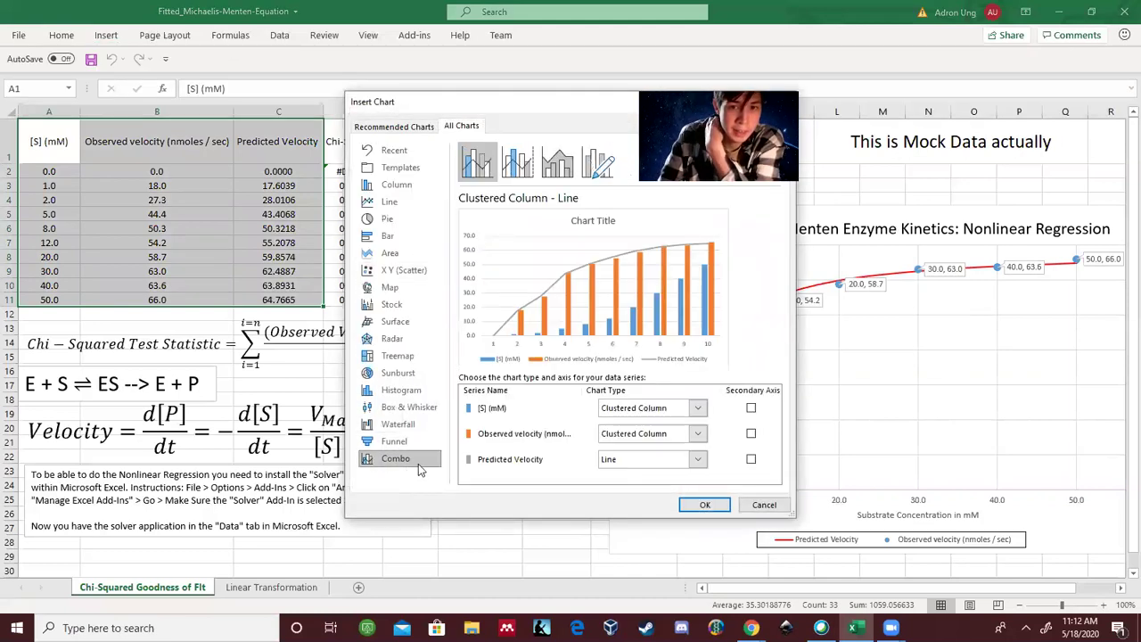
pyautogui.click(696, 408)
pyautogui.click(696, 412)
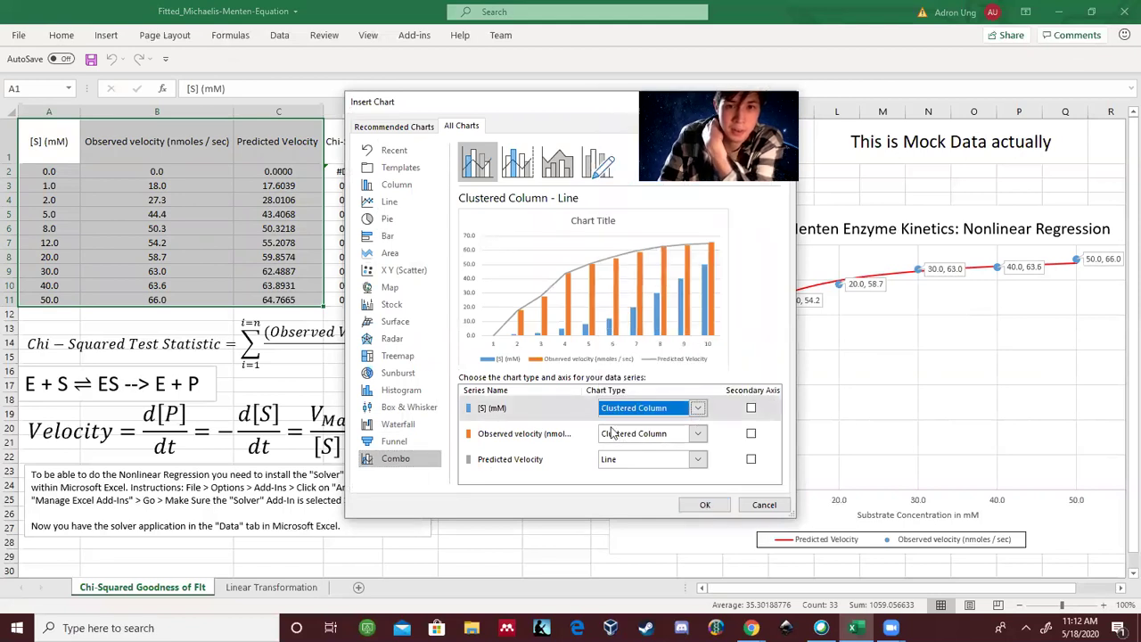
pyautogui.click(696, 410)
pyautogui.click(696, 410)
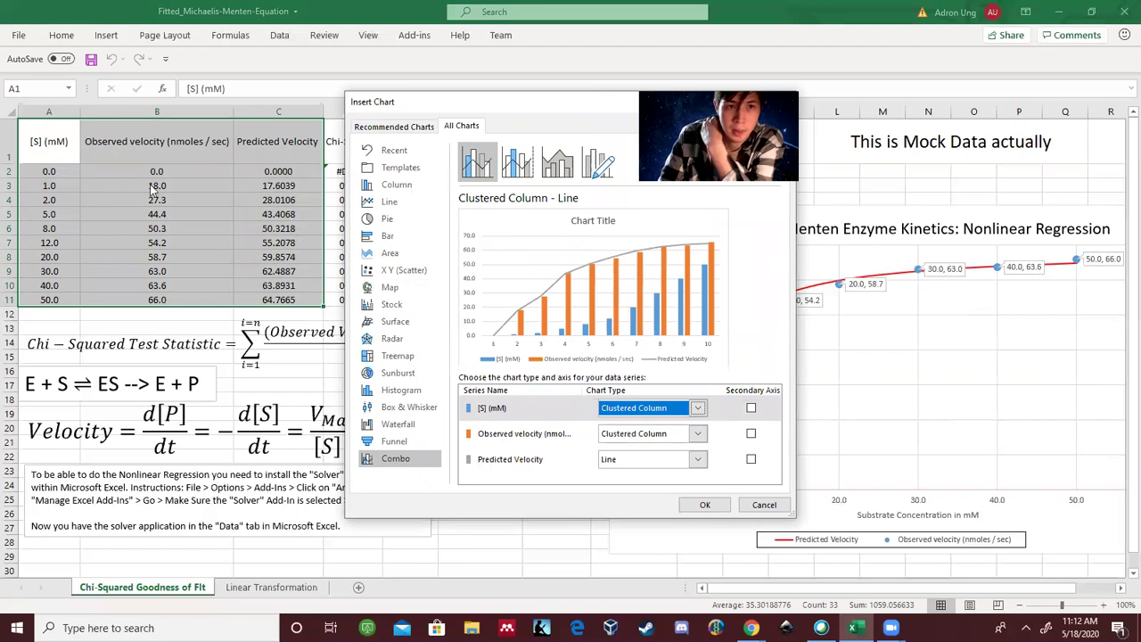
pyautogui.click(700, 435)
pyautogui.click(700, 435)
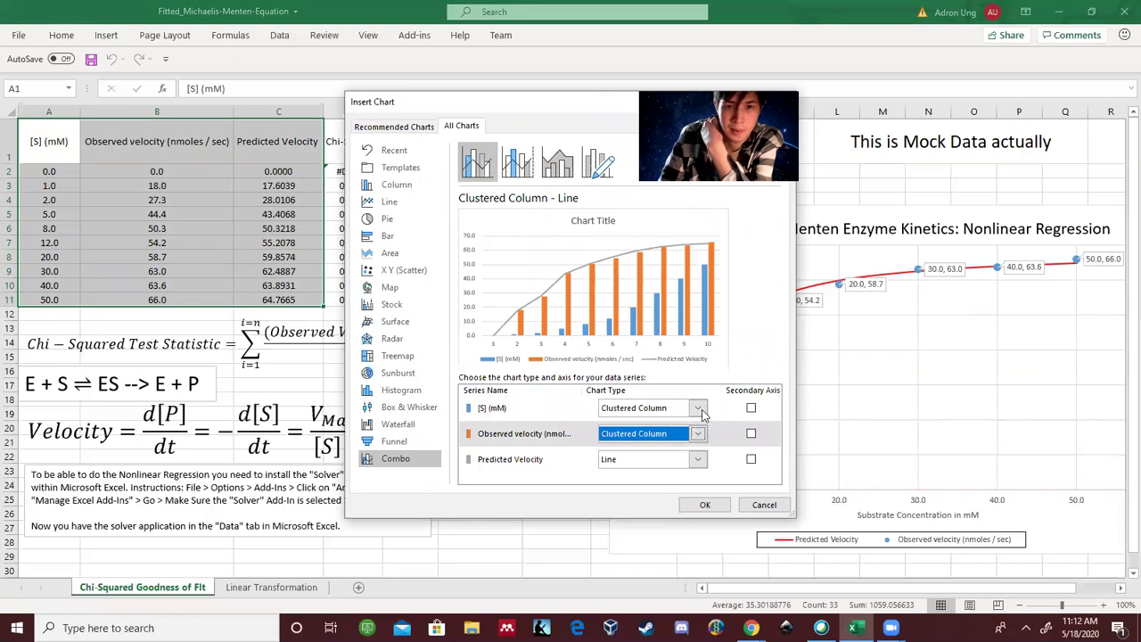
pyautogui.click(701, 409)
pyautogui.scroll(-5, 624, 267)
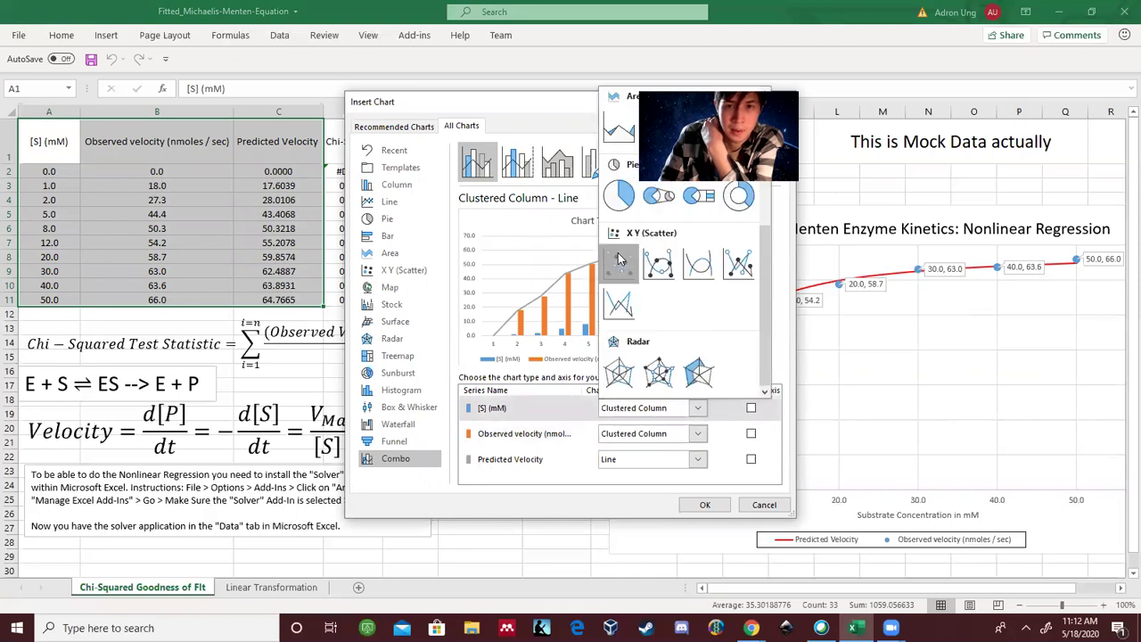
pyautogui.click(618, 262)
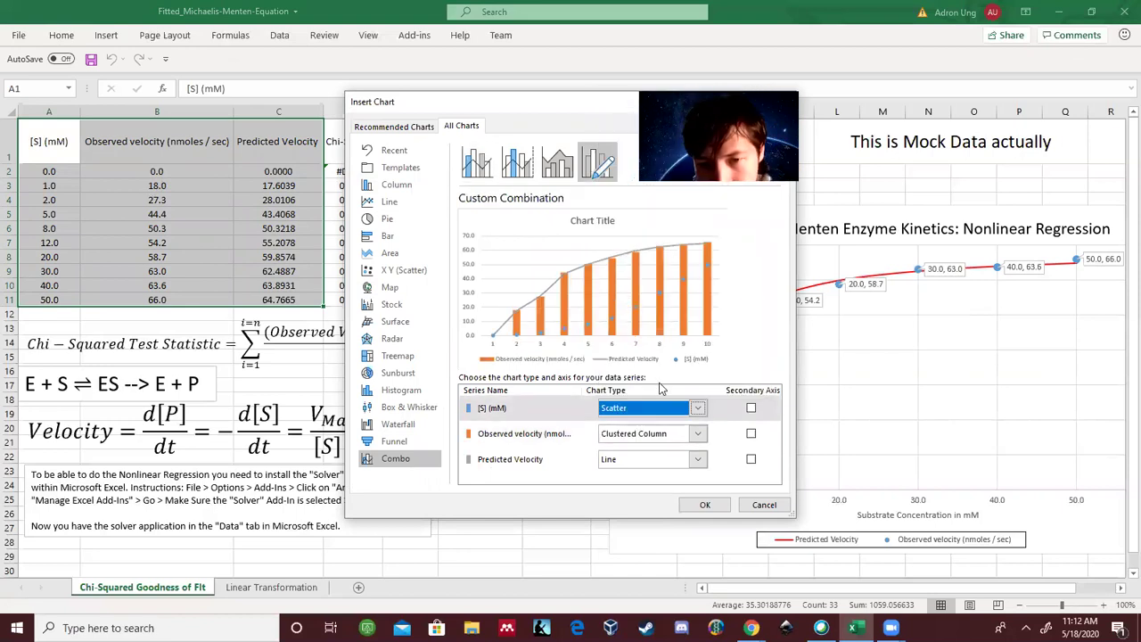
pyautogui.click(698, 435)
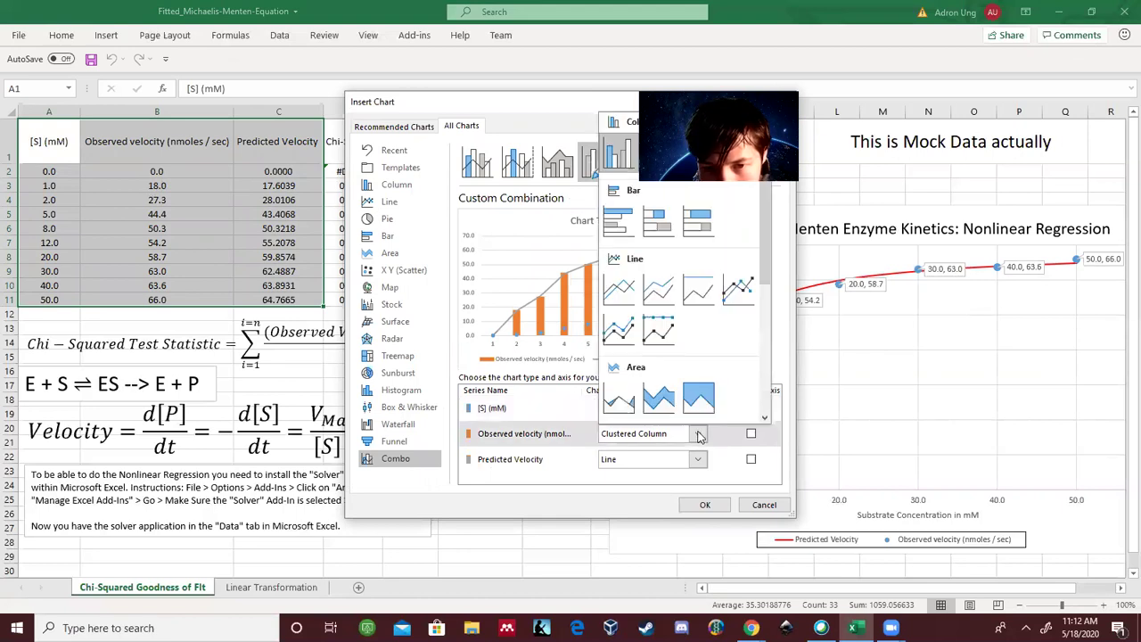
pyautogui.scroll(-5, 630, 227)
pyautogui.click(619, 294)
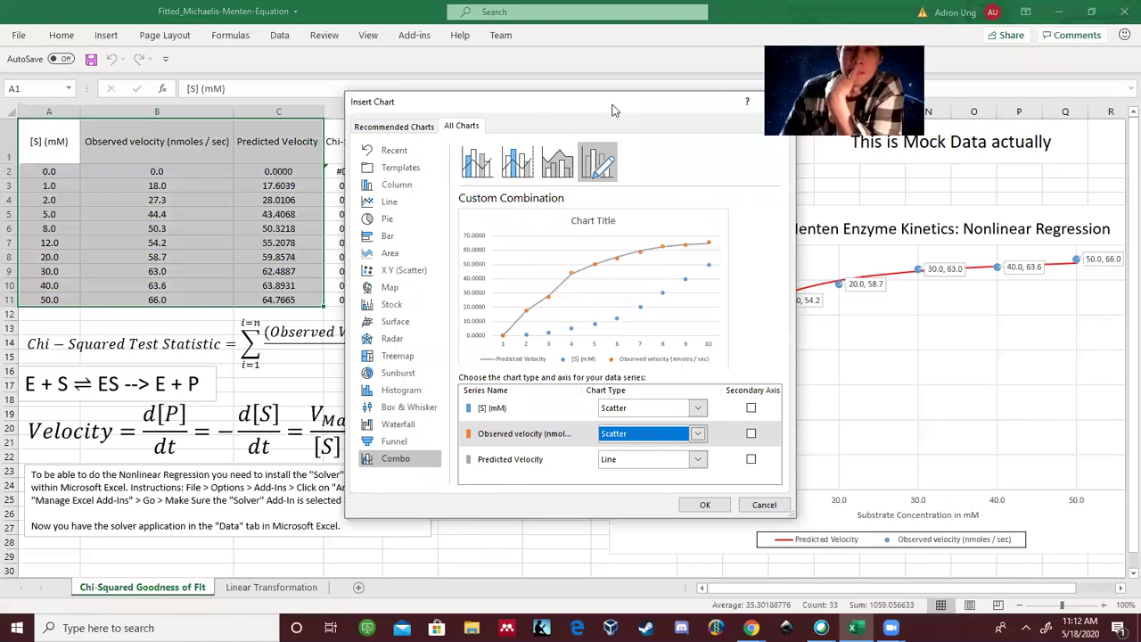
pyautogui.moveTo(613, 110); pyautogui.dragTo(473, 105)
pyautogui.click(649, 102)
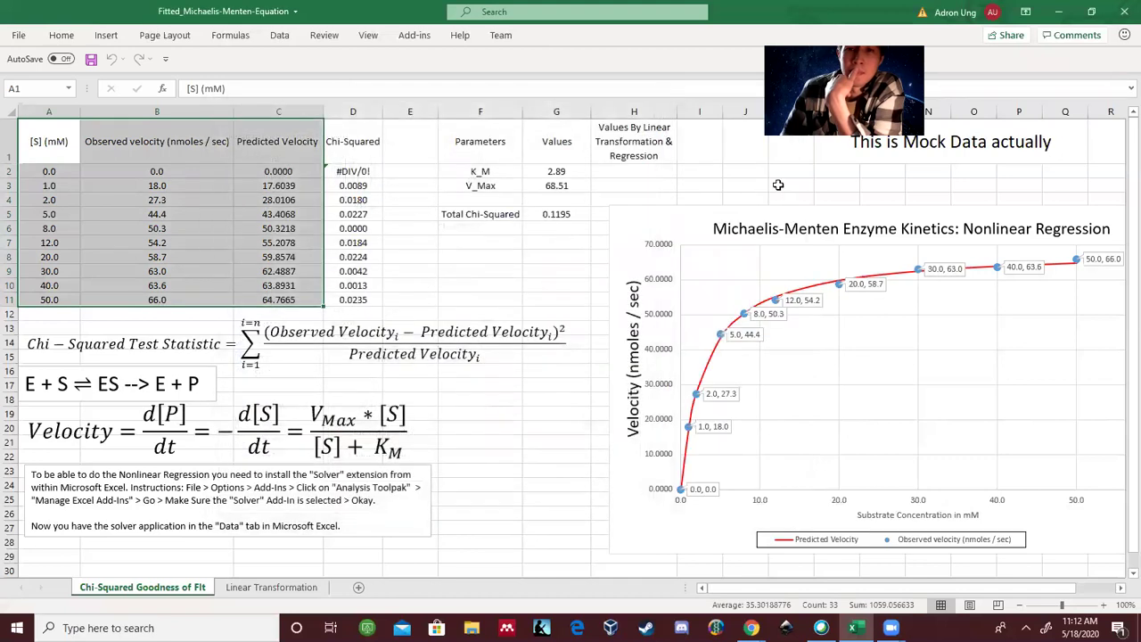
pyautogui.click(780, 185)
# Step: Insert a plain scatter chart of substrate concentration against observed velocity from A1:B11
pyautogui.moveTo(49, 150); pyautogui.dragTo(156, 307)
pyautogui.click(105, 35)
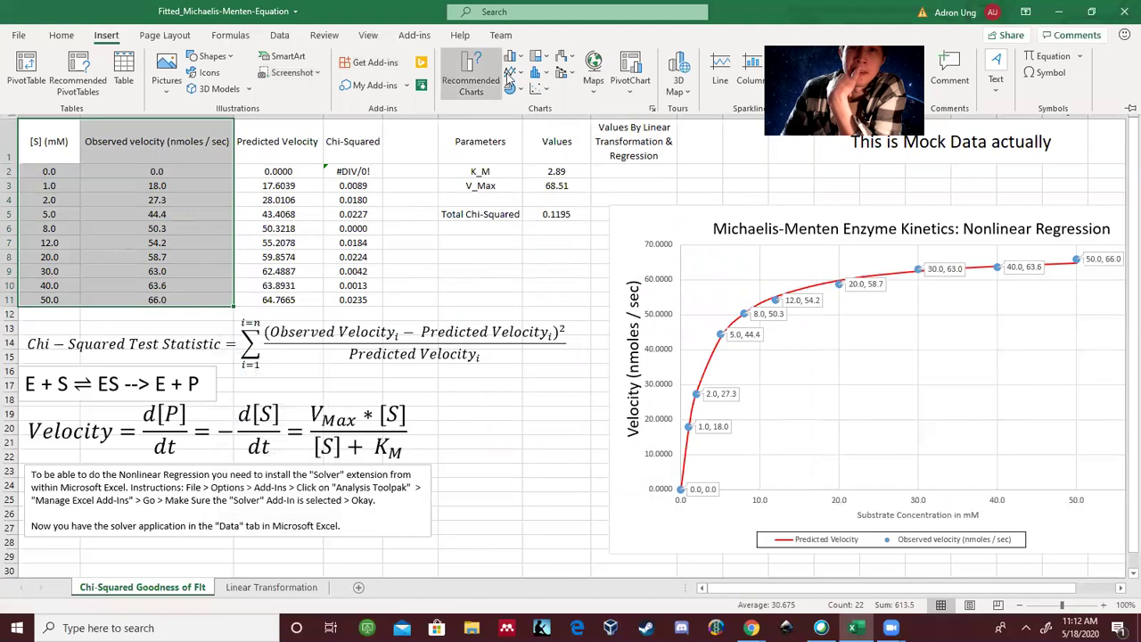
pyautogui.click(536, 88)
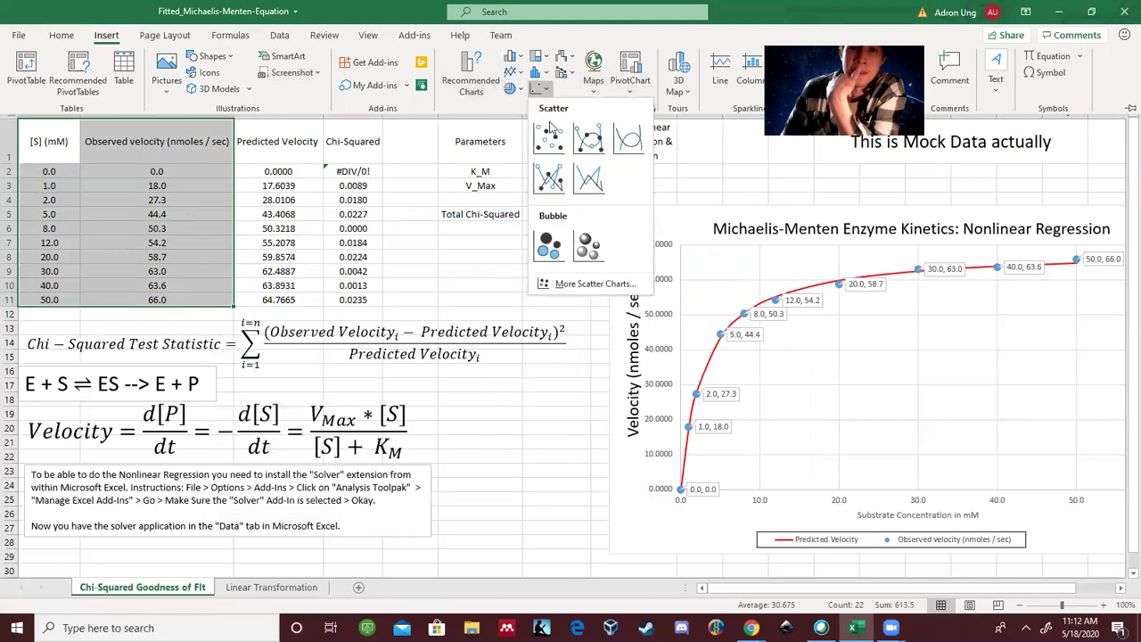
pyautogui.click(550, 131)
# Step: Move the new observed velocity chart into the empty cells below the Solver installation notes, starting at about row 31
pyautogui.scroll(-2, 517, 151)
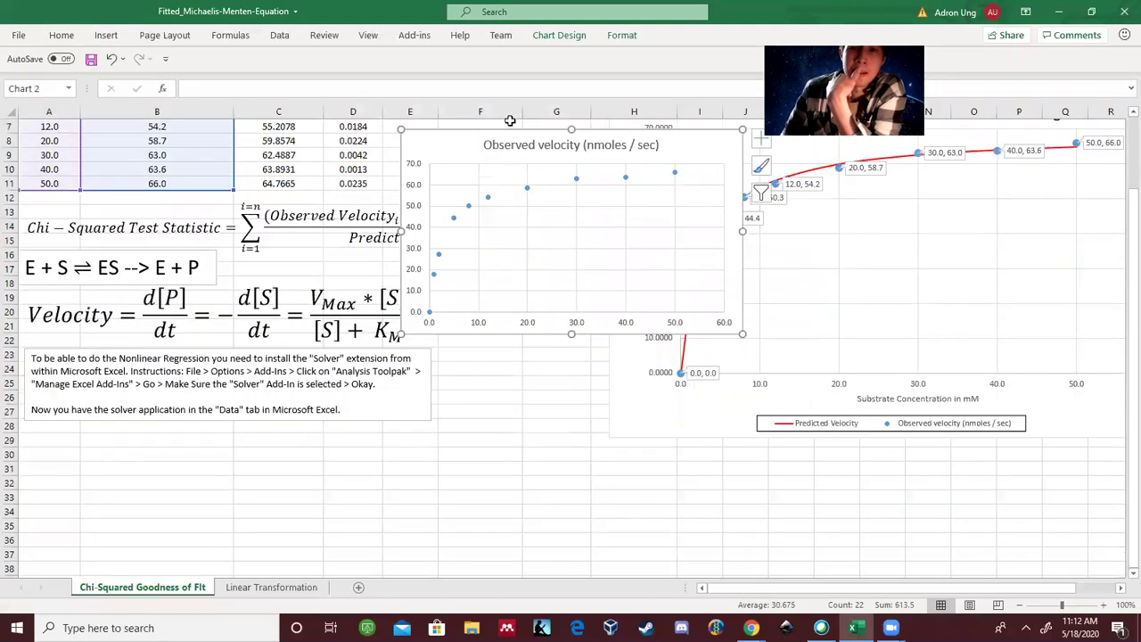
pyautogui.moveTo(506, 166); pyautogui.dragTo(385, 453)
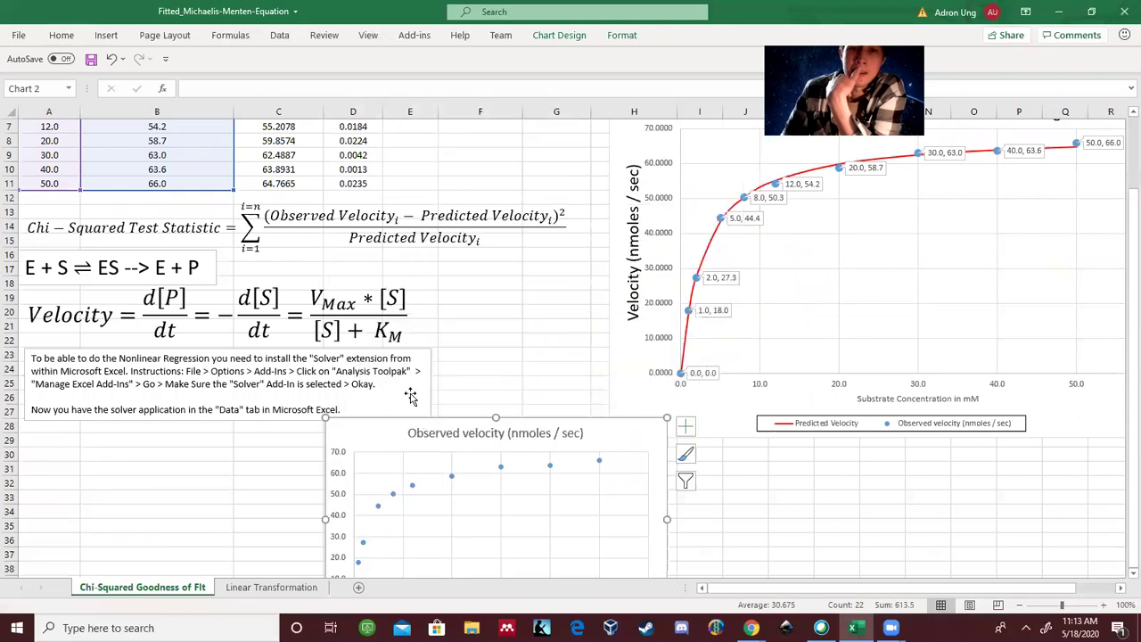
pyautogui.scroll(-4, 385, 453)
pyautogui.moveTo(453, 246); pyautogui.dragTo(347, 317)
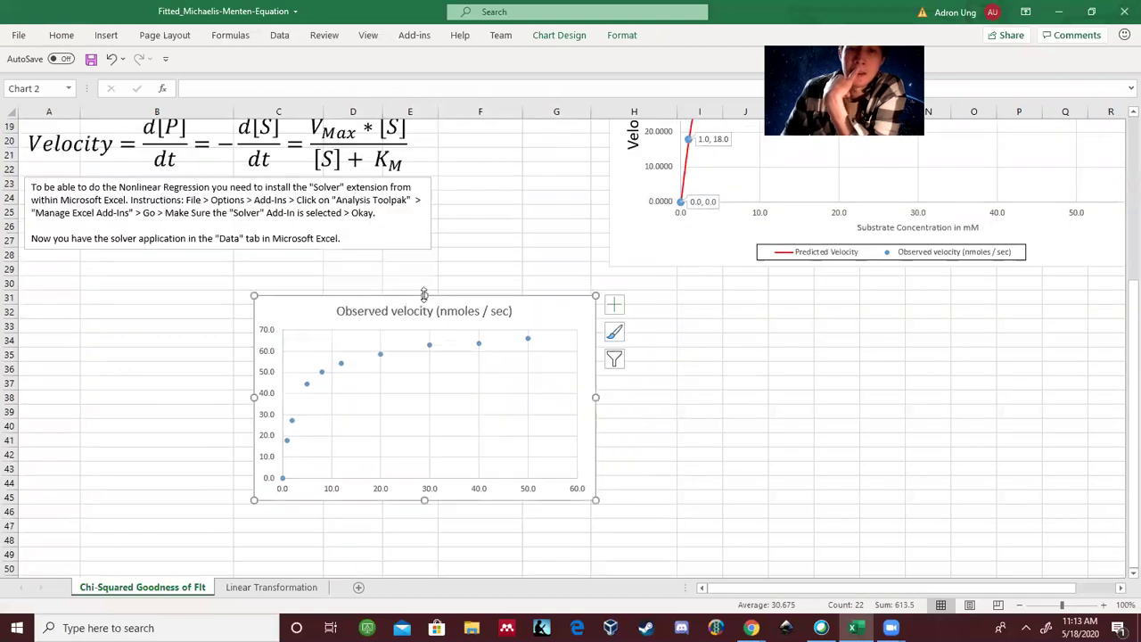
# Step: Add a second data series to the new scatter chart and name it Predicted Velocities
pyautogui.scroll(6, 478, 364)
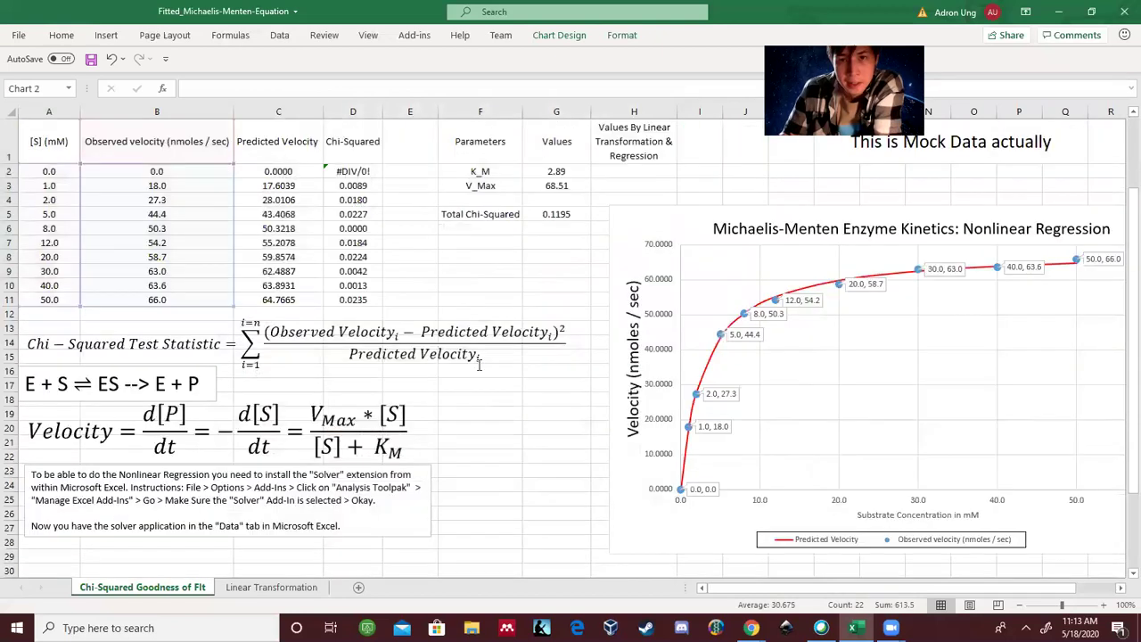
pyautogui.click(575, 38)
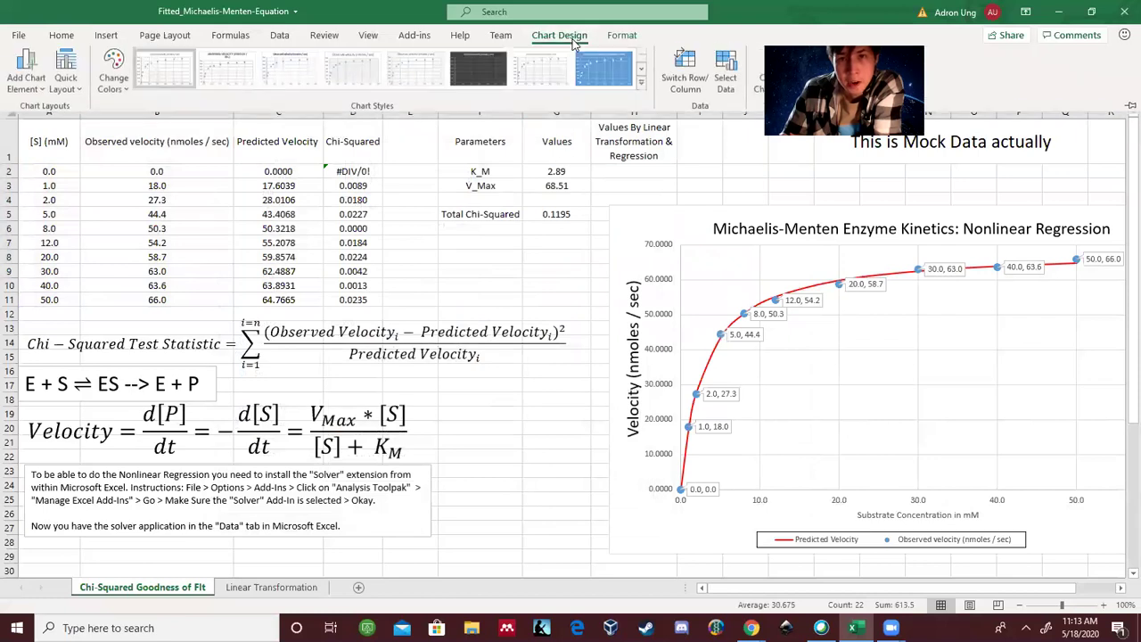
pyautogui.click(694, 80)
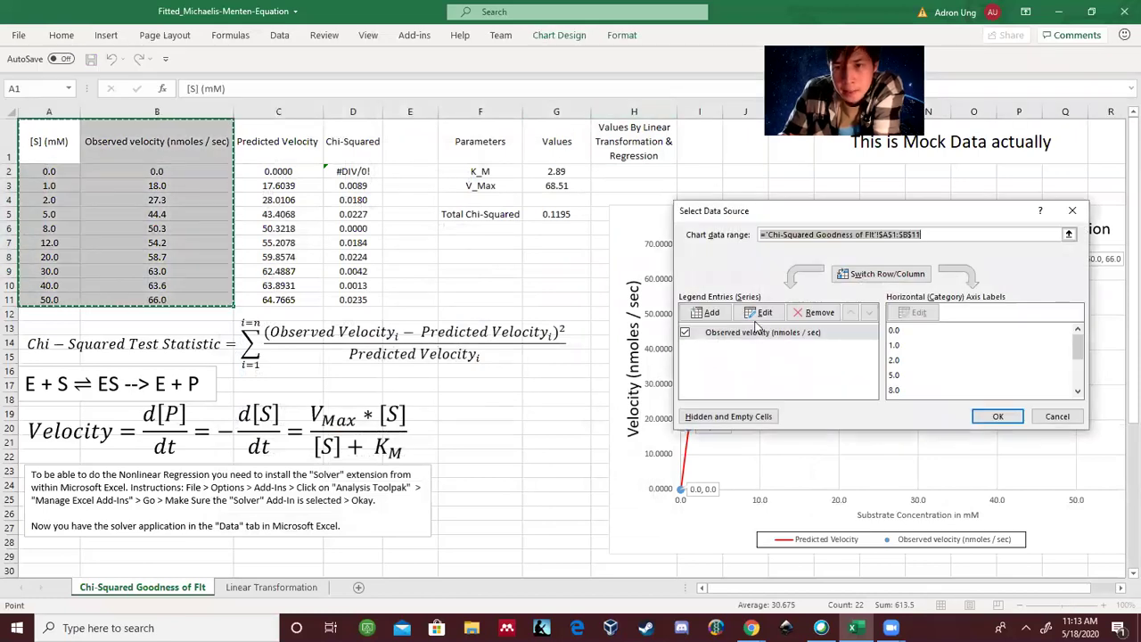
pyautogui.click(708, 312)
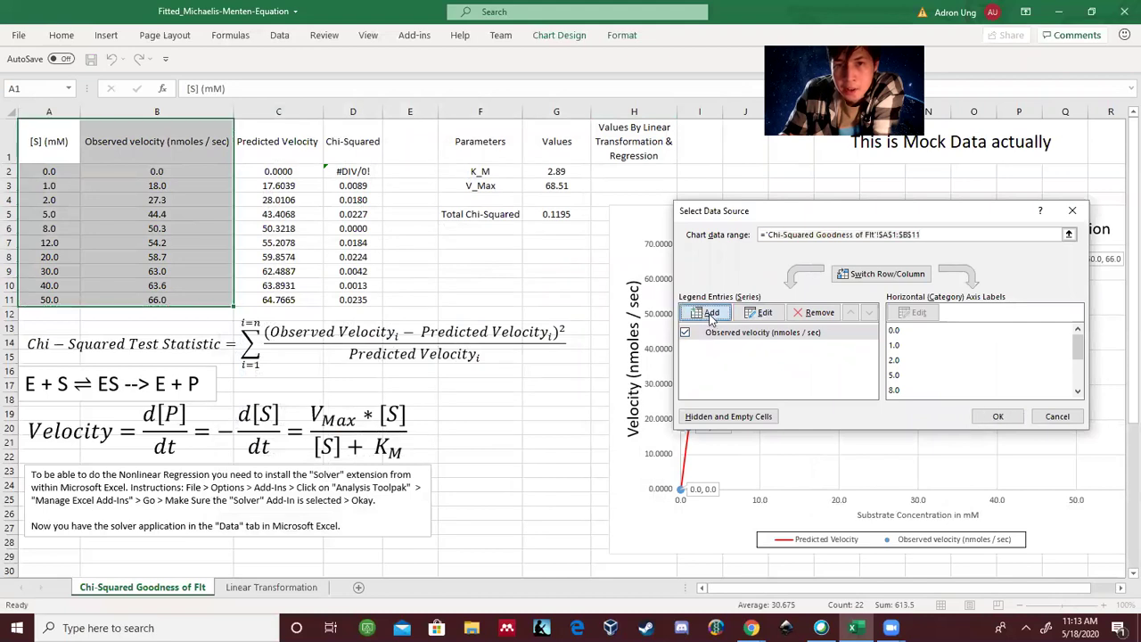
pyautogui.moveTo(298, 141); pyautogui.dragTo(279, 300)
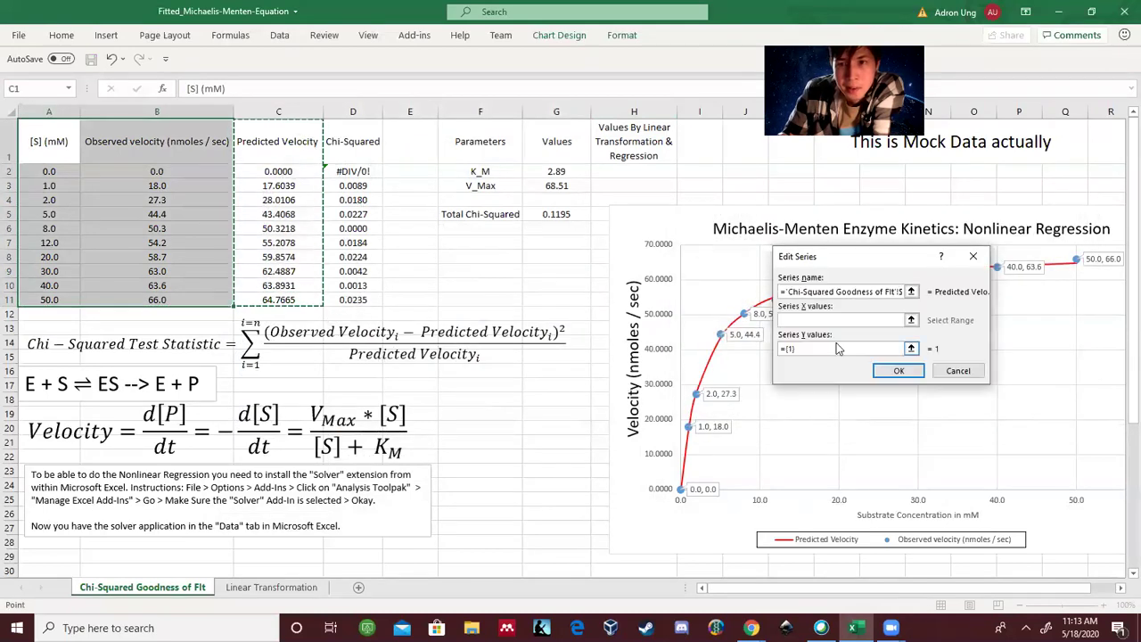
pyautogui.click(909, 292)
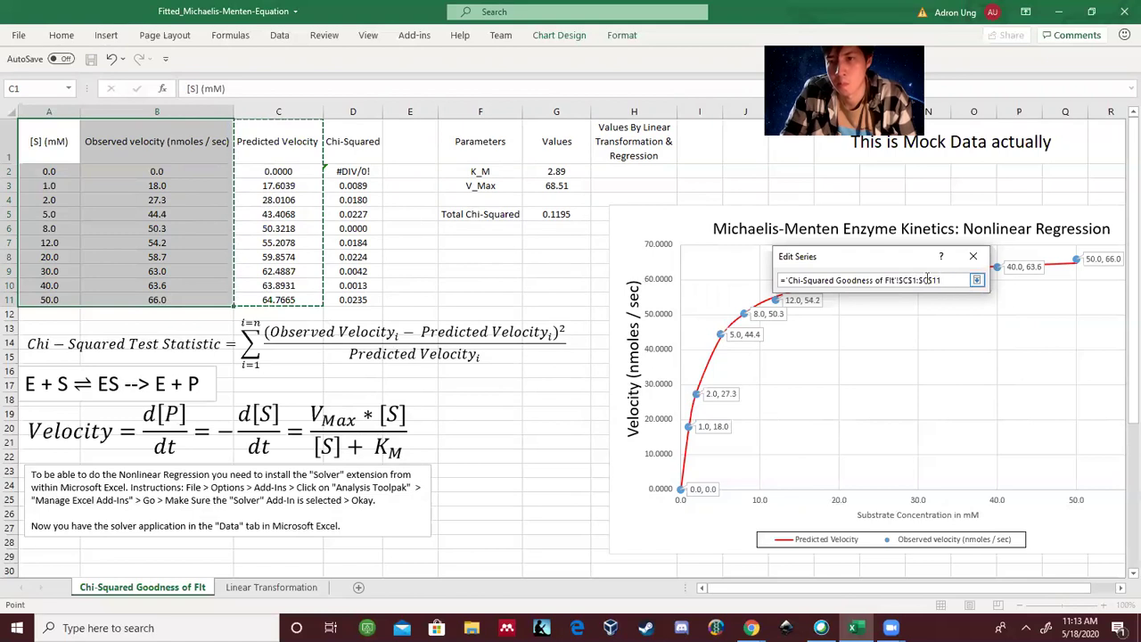
pyautogui.moveTo(943, 280); pyautogui.dragTo(781, 280)
pyautogui.press('BackSpace')
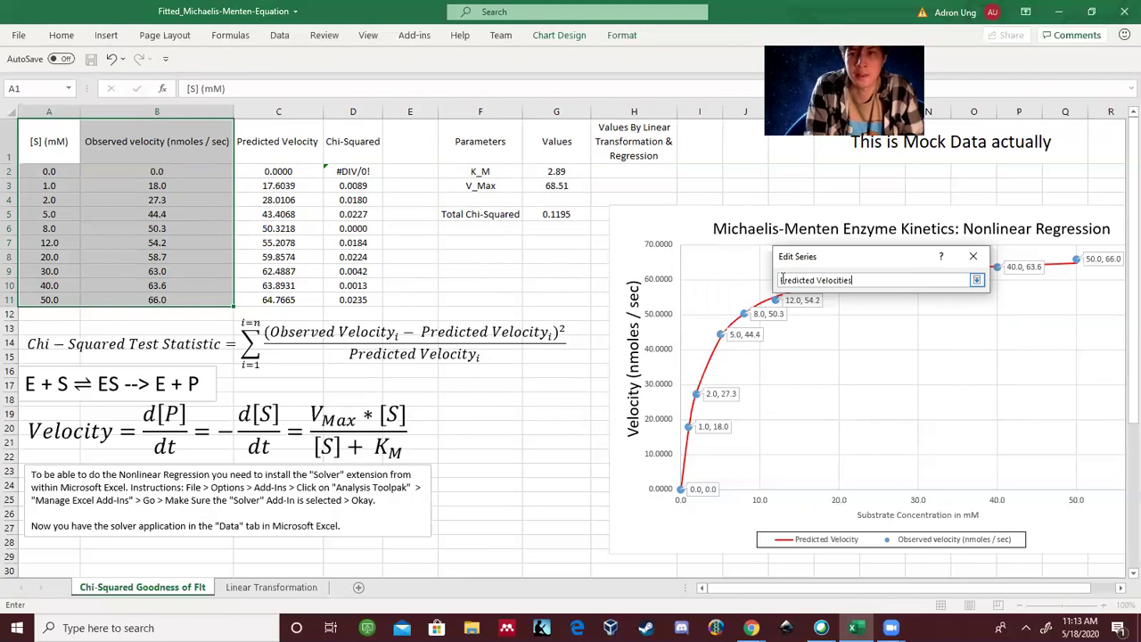
pyautogui.click(976, 280)
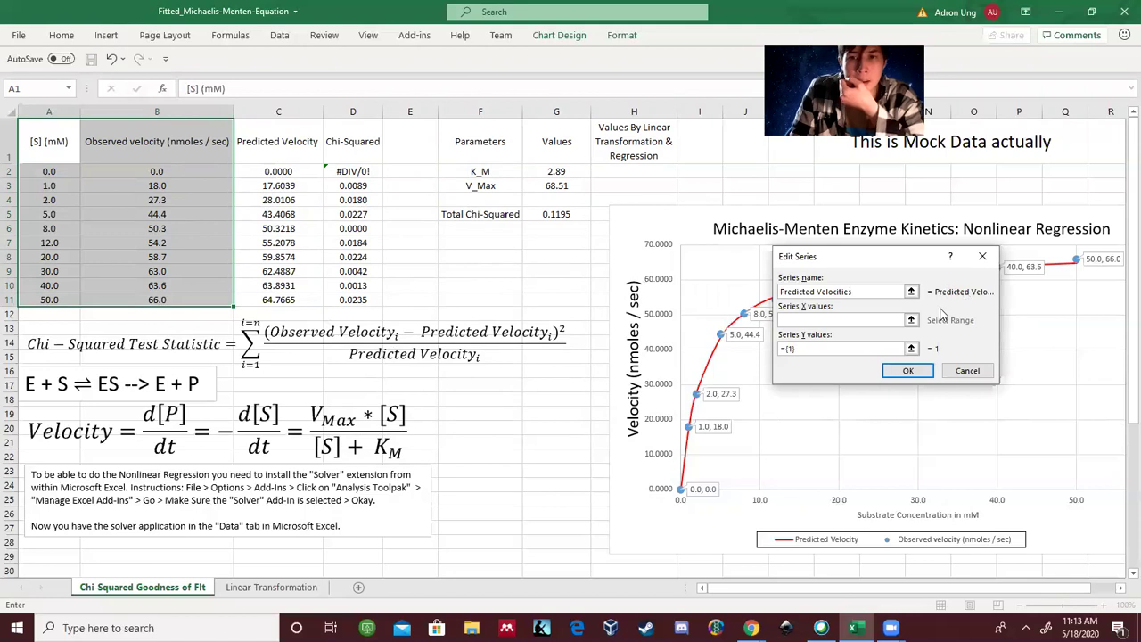
# Step: Set the Predicted Velocities series to X values A2:A11 and Y values C2:C11, and apply the data source
pyautogui.click(911, 320)
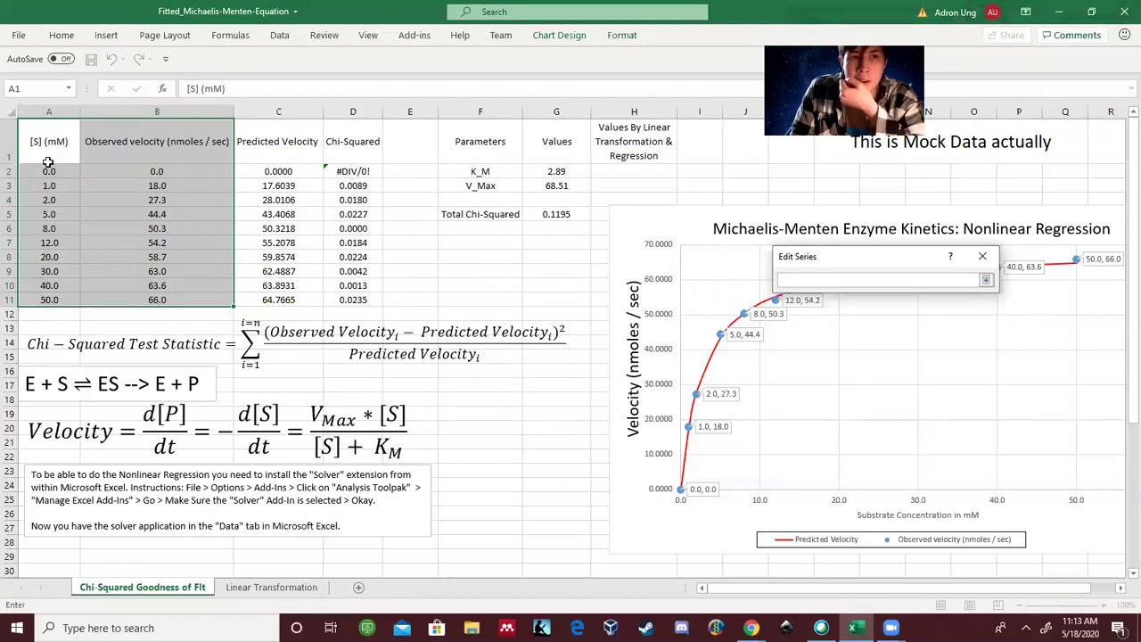
pyautogui.moveTo(44, 169); pyautogui.dragTo(46, 298)
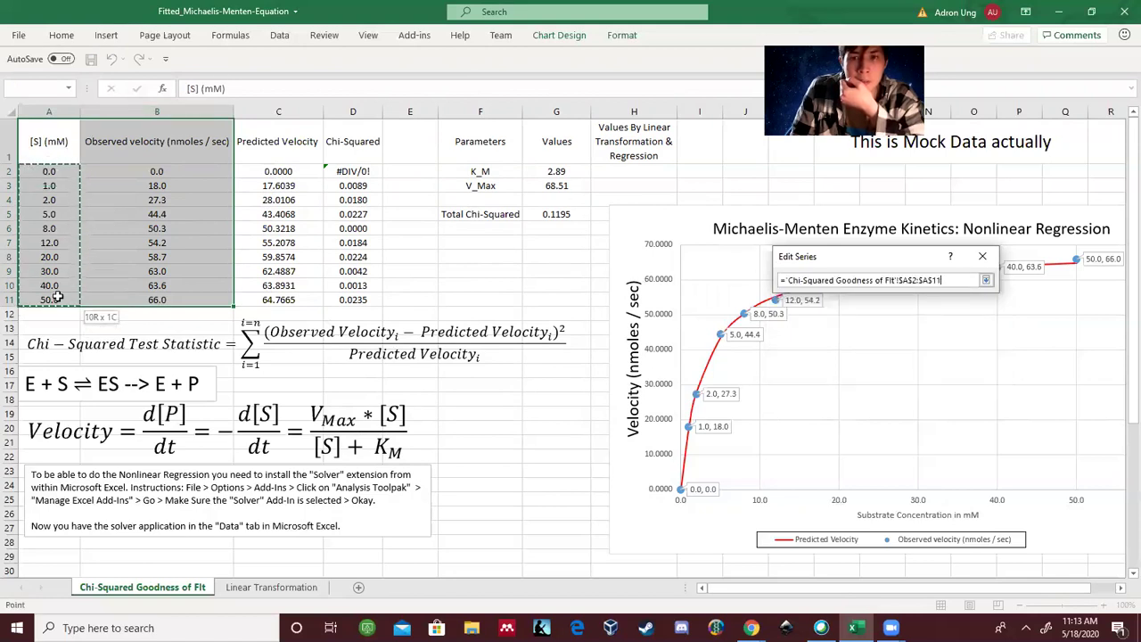
pyautogui.click(986, 280)
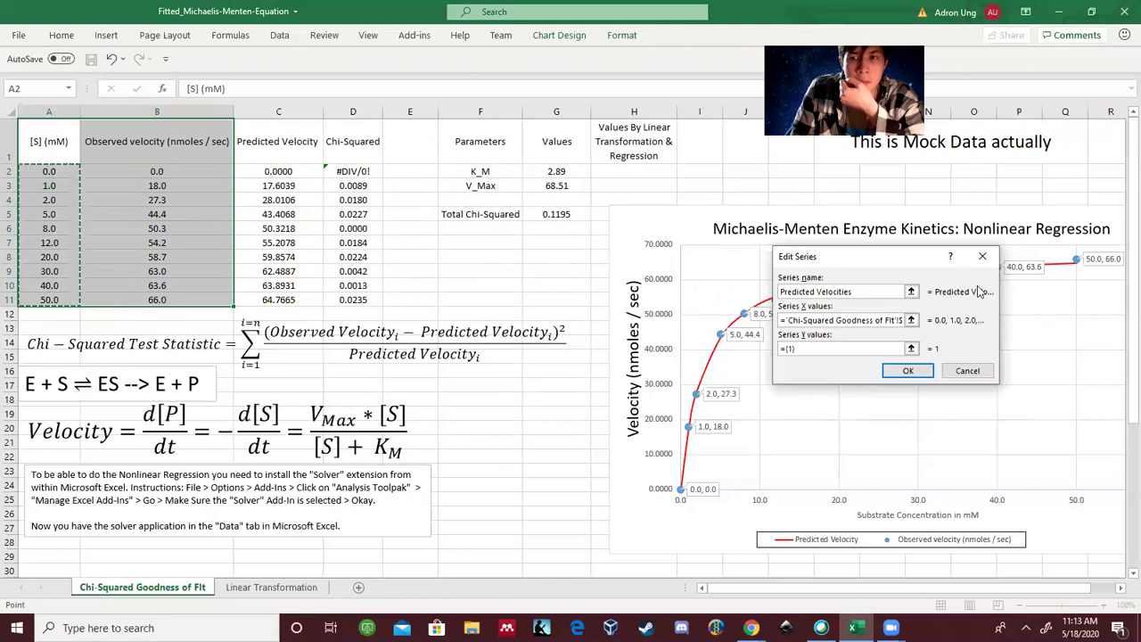
pyautogui.click(913, 348)
pyautogui.moveTo(285, 167); pyautogui.dragTo(294, 300)
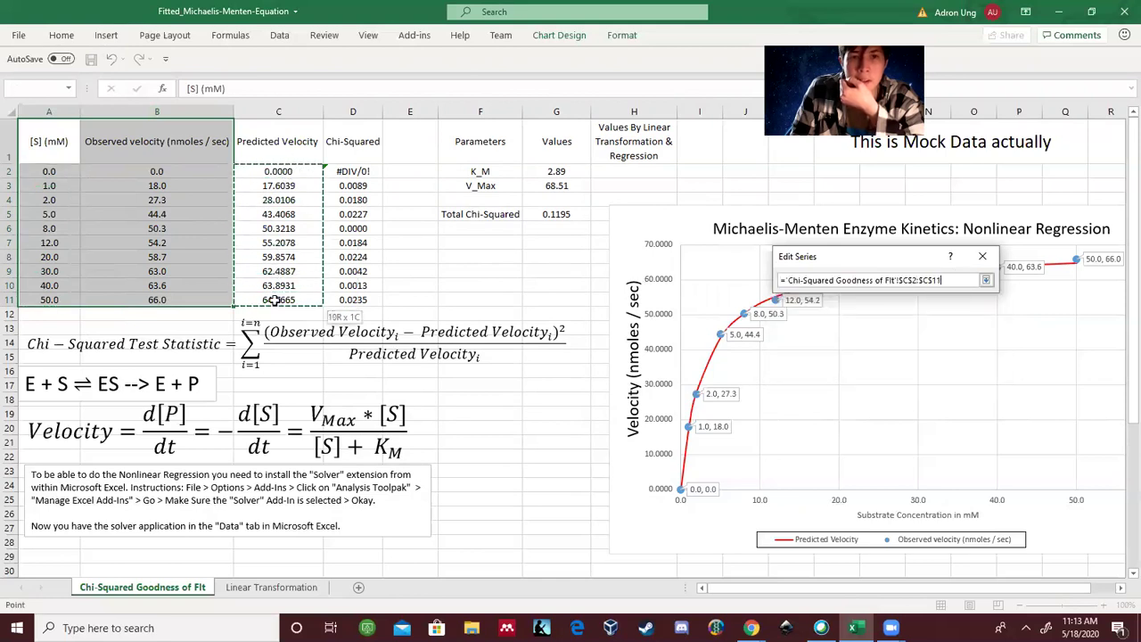
pyautogui.click(986, 280)
pyautogui.click(903, 372)
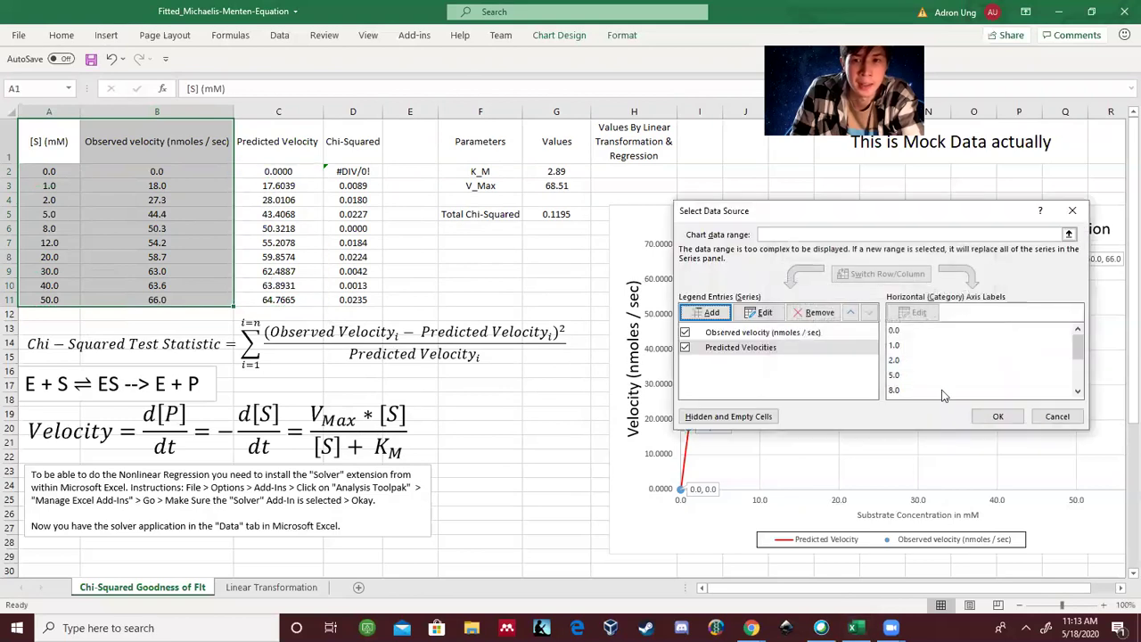
pyautogui.click(1007, 418)
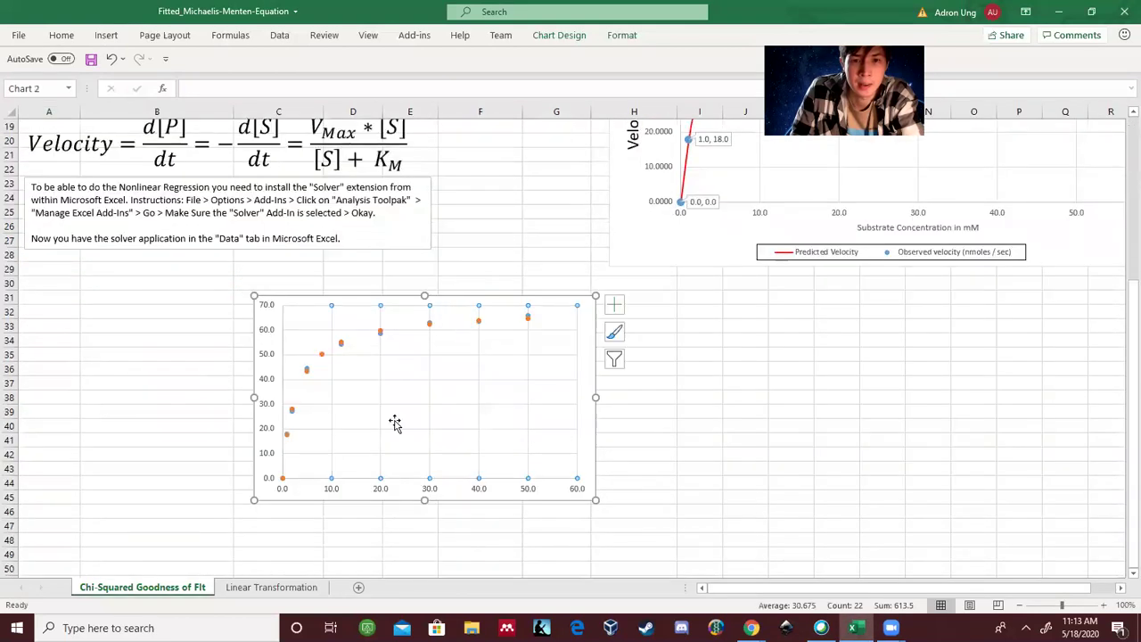
# Step: Show a legend on the new scatter chart for the observed and predicted series
pyautogui.click(614, 305)
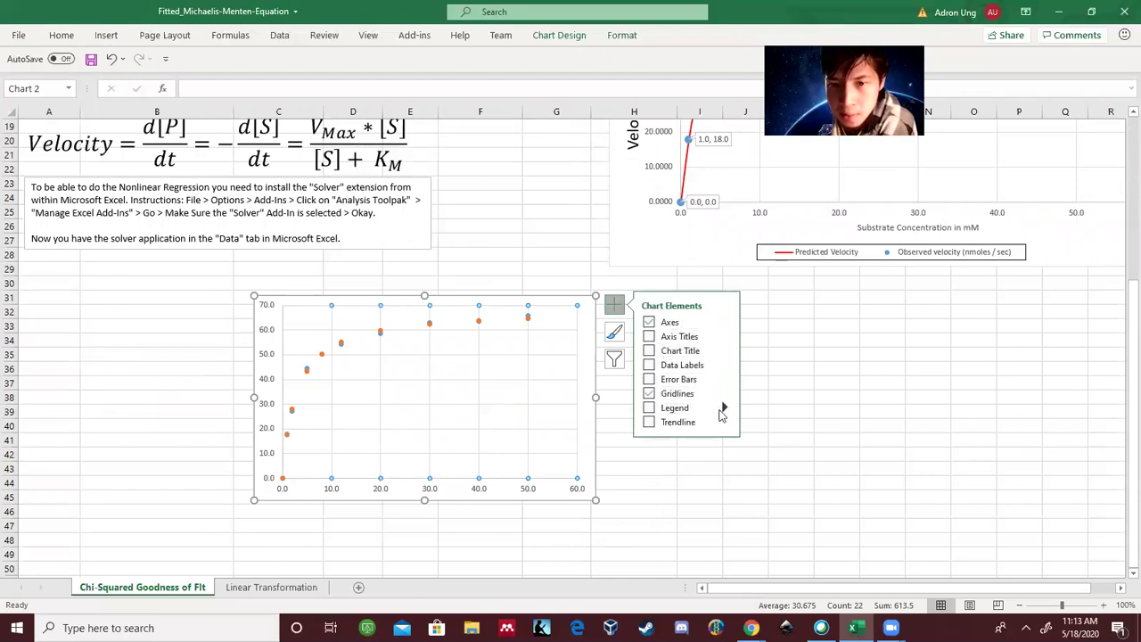
pyautogui.click(657, 411)
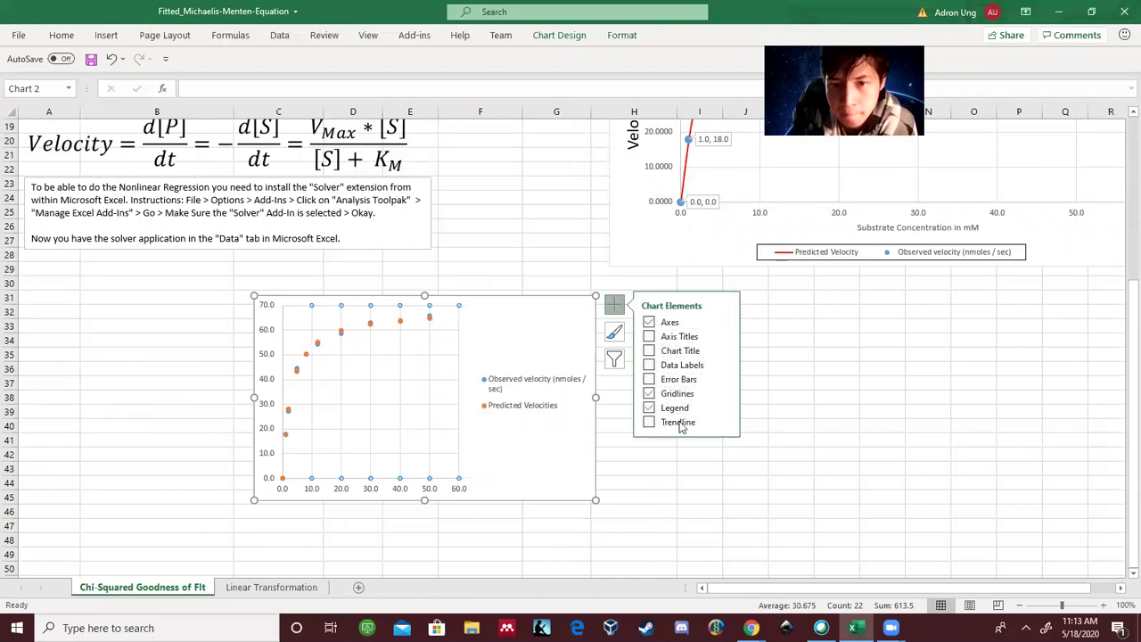
pyautogui.click(850, 410)
pyautogui.click(522, 344)
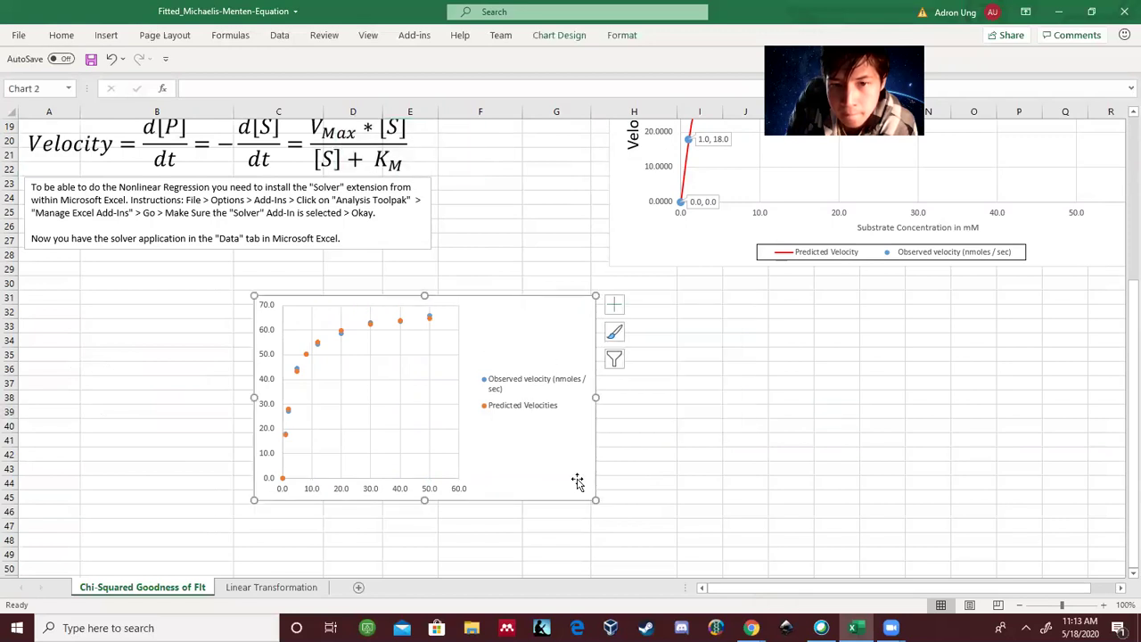
# Step: Widen the new scatter chart of observed and predicted velocities so that it reaches about column N
pyautogui.moveTo(594, 499); pyautogui.dragTo(923, 480)
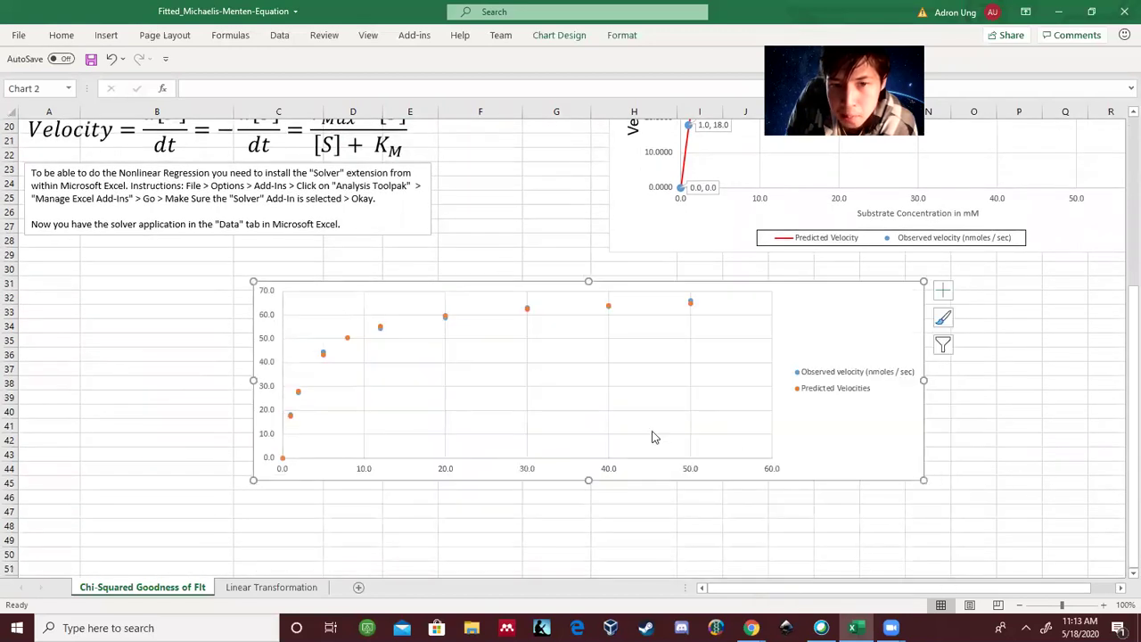
pyautogui.click(389, 328)
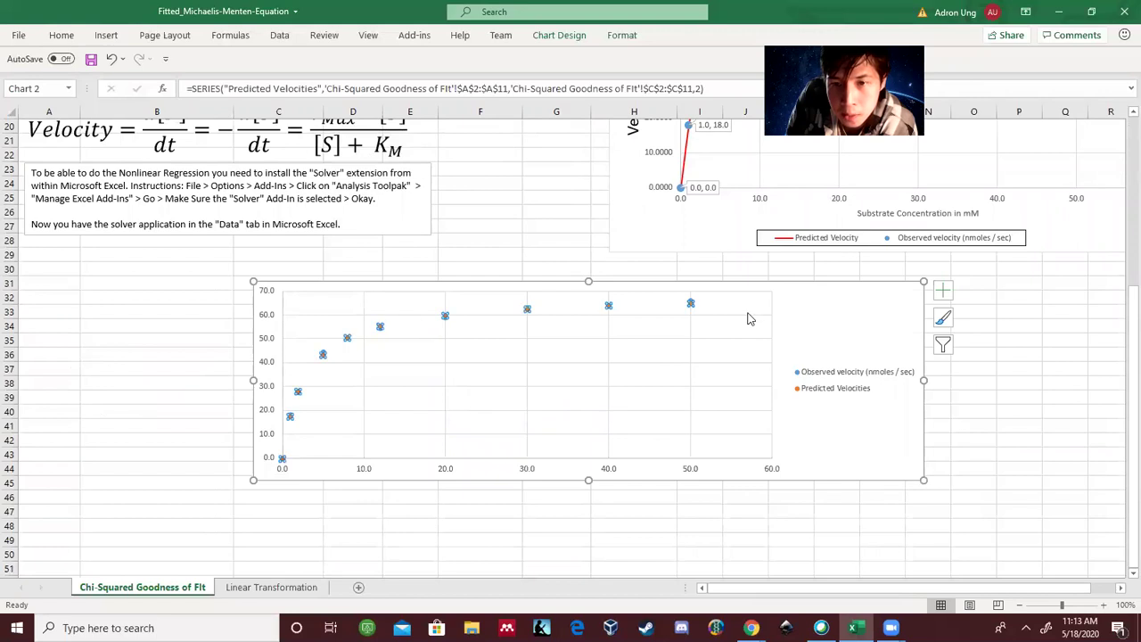
pyautogui.scroll(6, 749, 307)
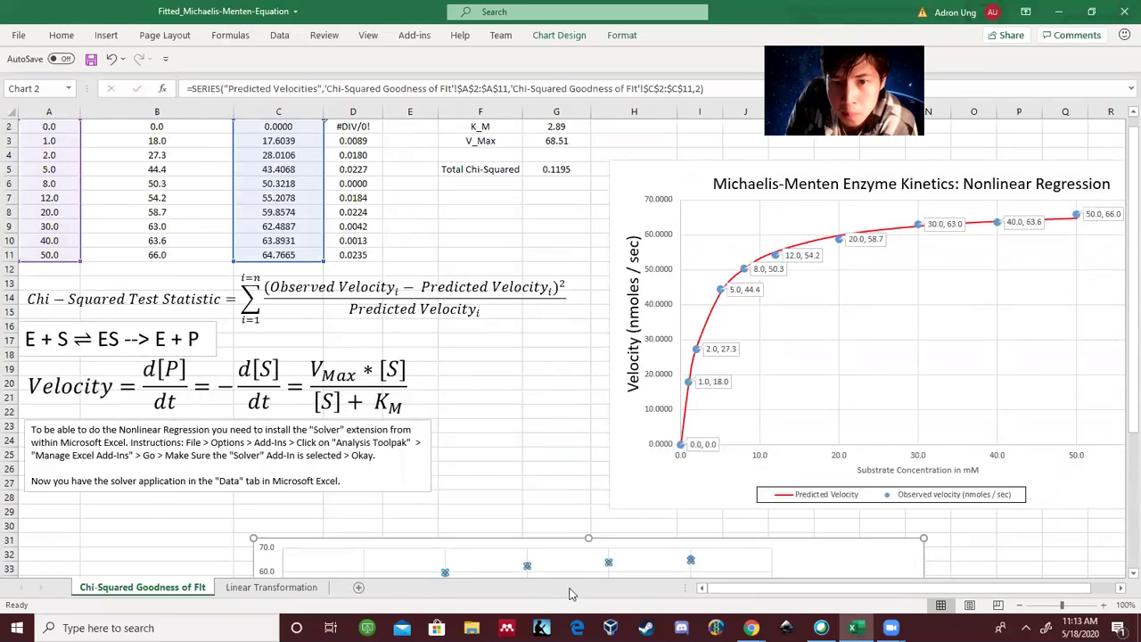
pyautogui.scroll(-4, 576, 484)
pyautogui.click(573, 476)
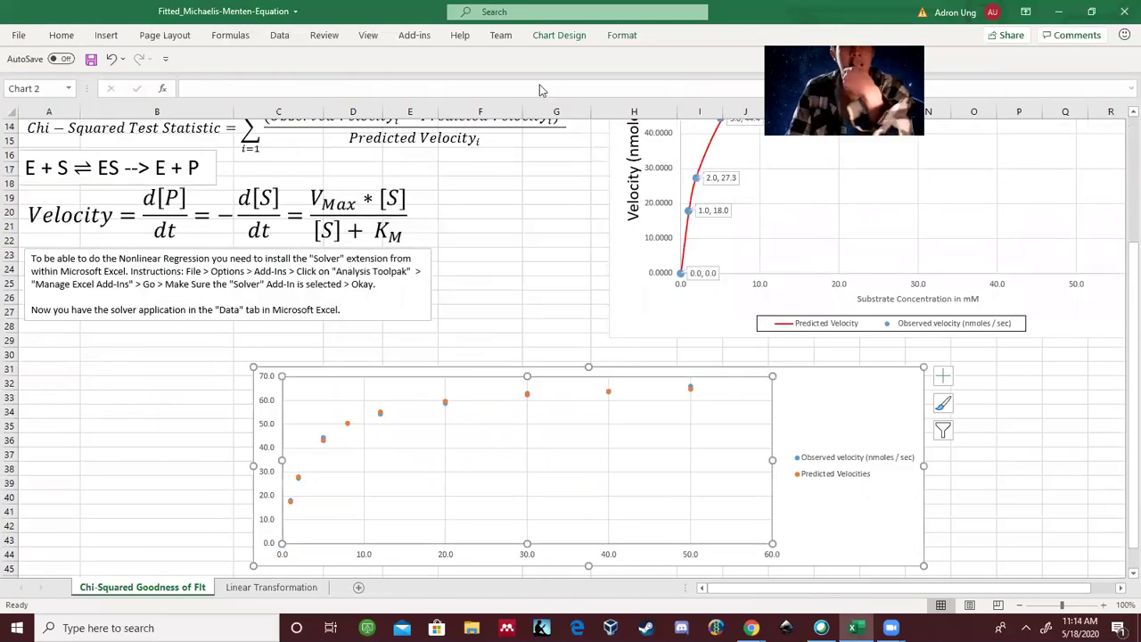
# Step: Change the new chart to a Combo type with the observed velocity series as Scatter on the primary axis
pyautogui.click(559, 35)
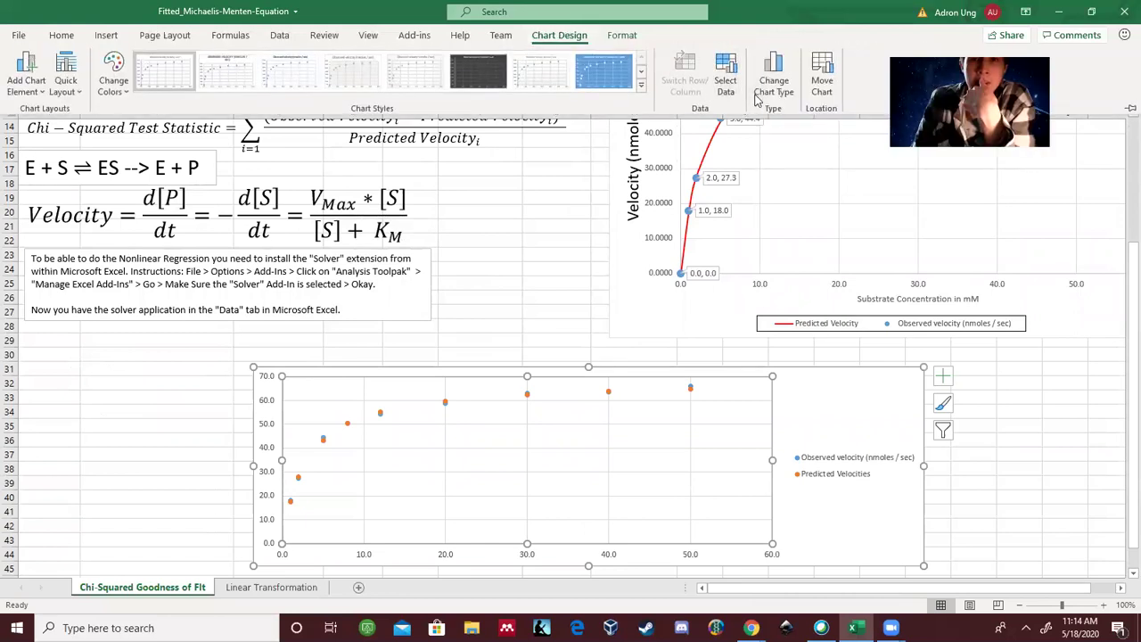
pyautogui.click(713, 399)
pyautogui.click(559, 35)
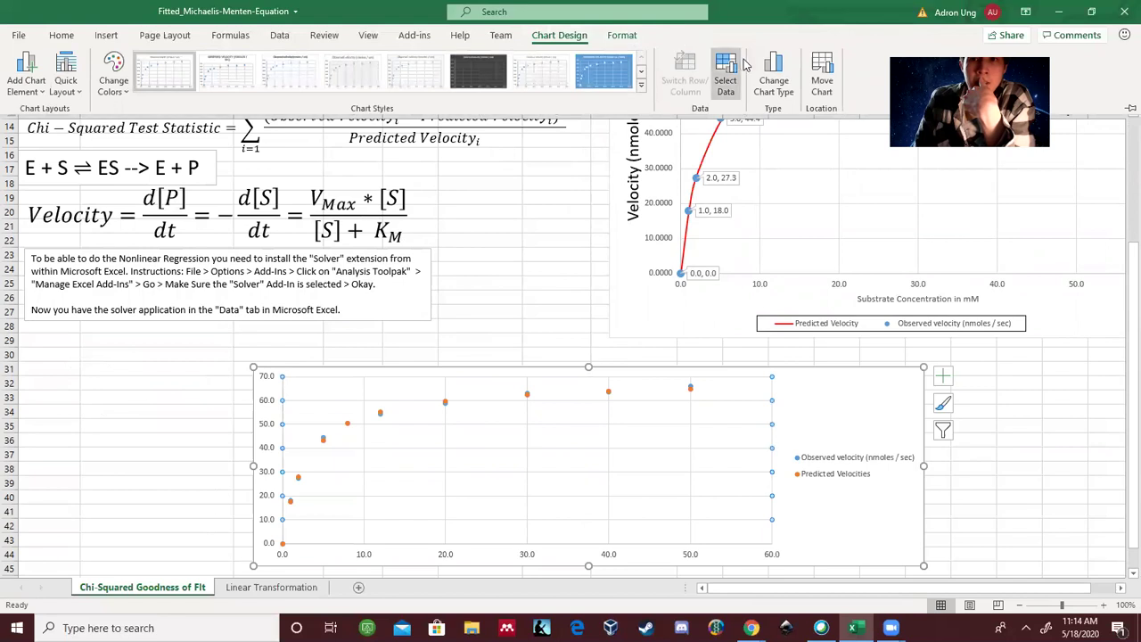
pyautogui.click(773, 75)
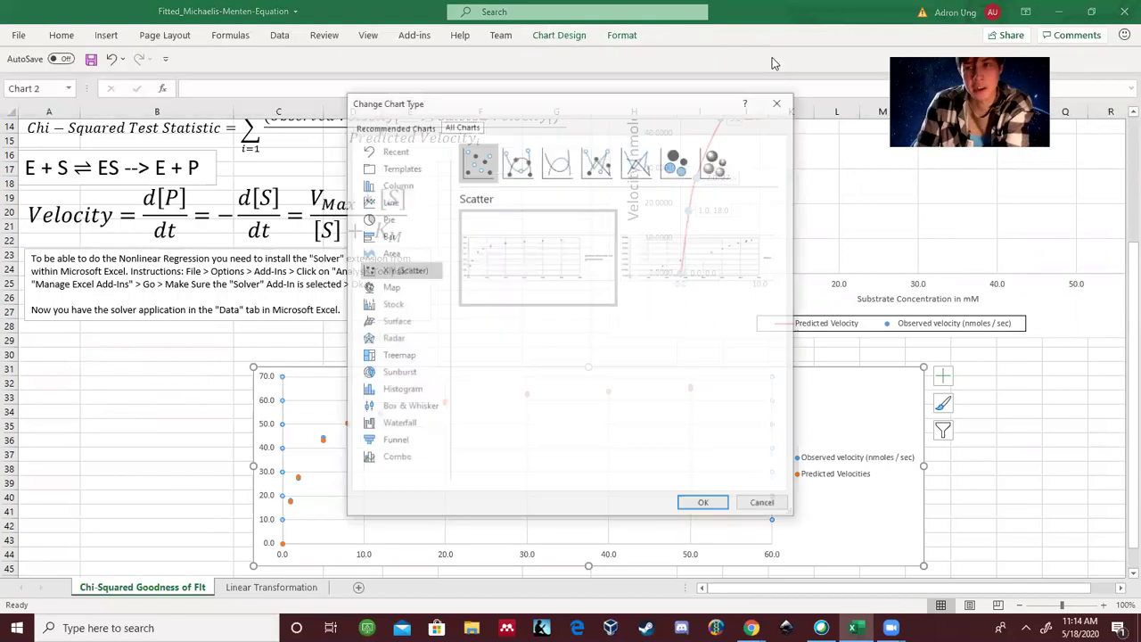
pyautogui.click(409, 463)
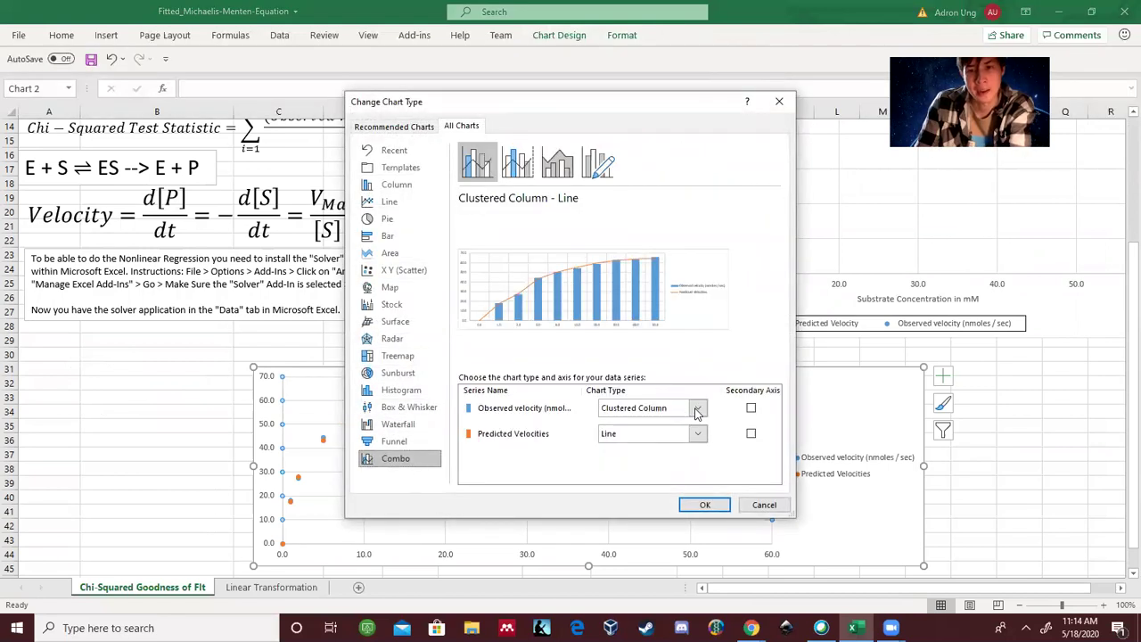
pyautogui.click(697, 409)
pyautogui.scroll(-3, 657, 249)
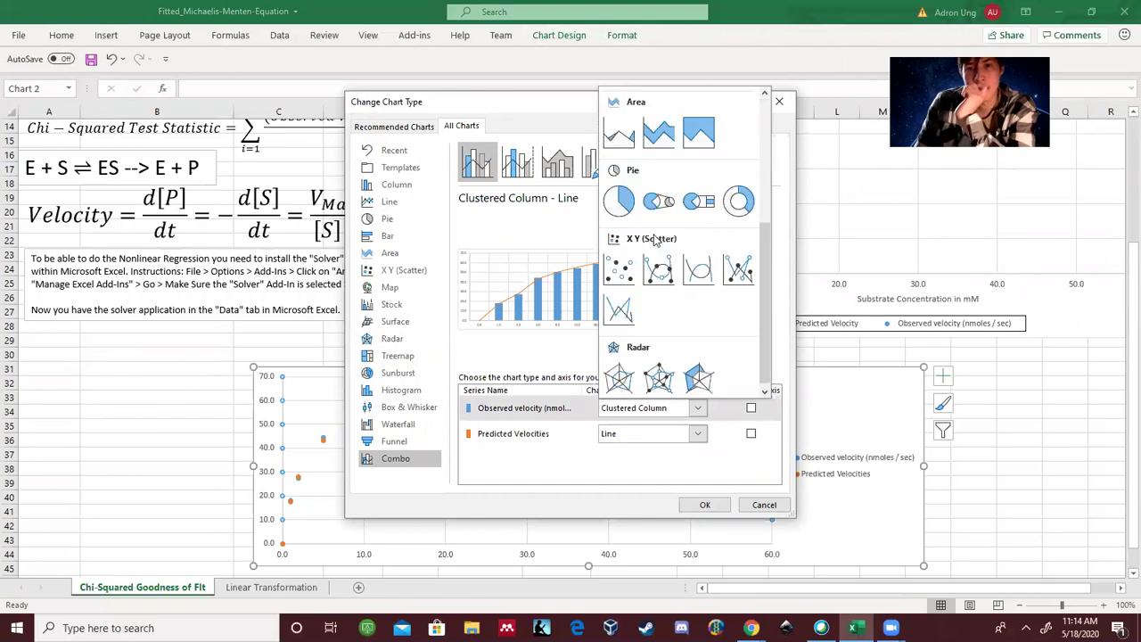
pyautogui.click(621, 268)
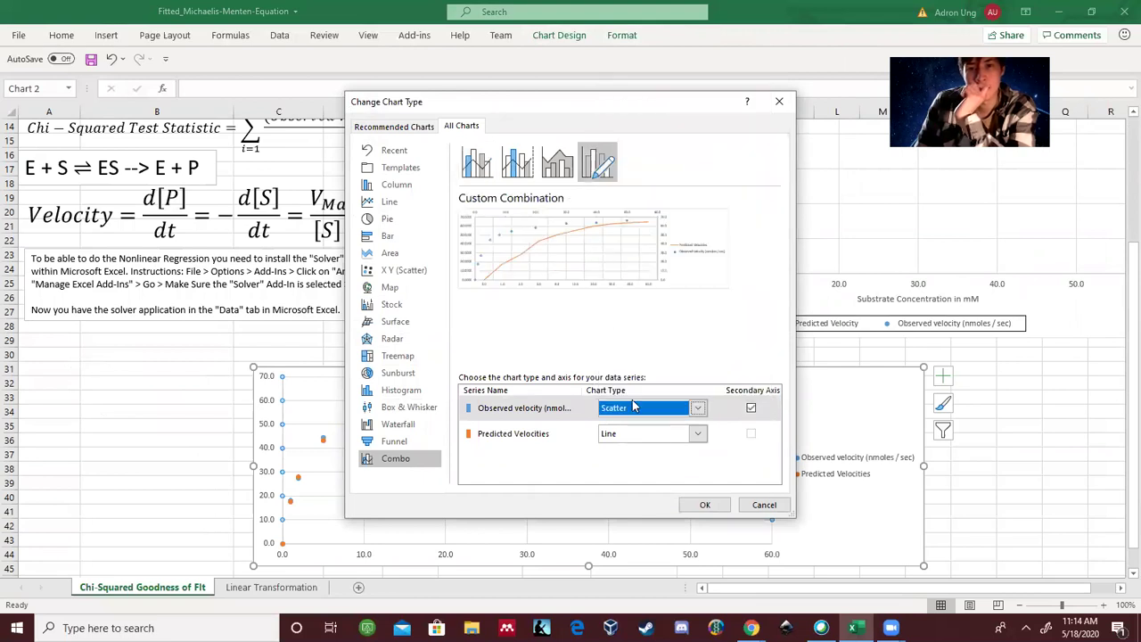
pyautogui.click(697, 435)
pyautogui.click(698, 437)
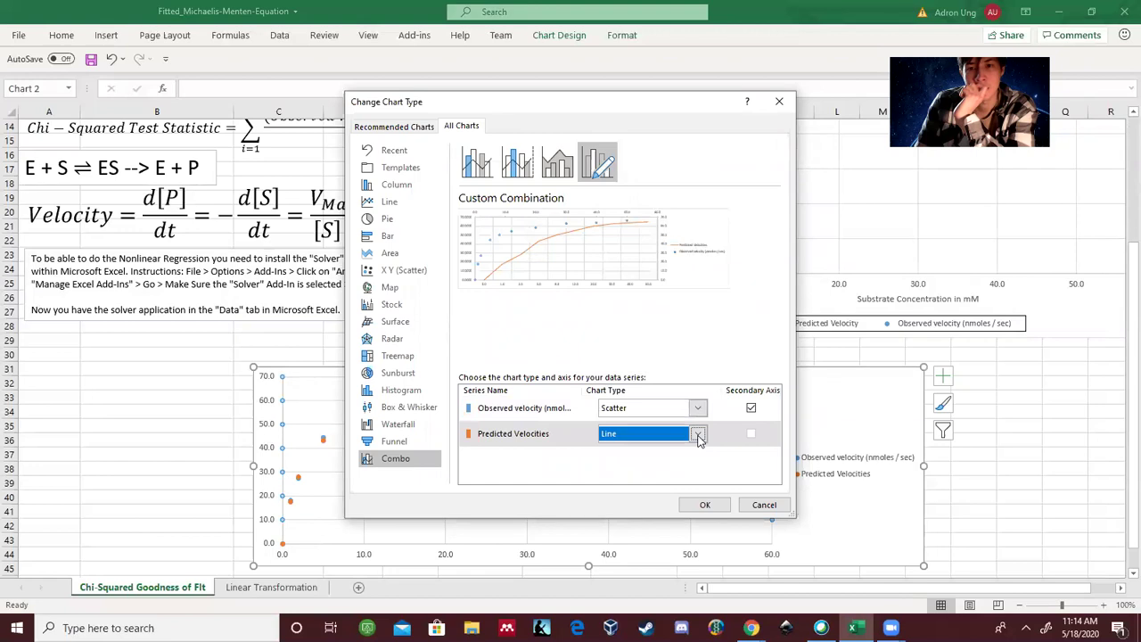
pyautogui.click(752, 409)
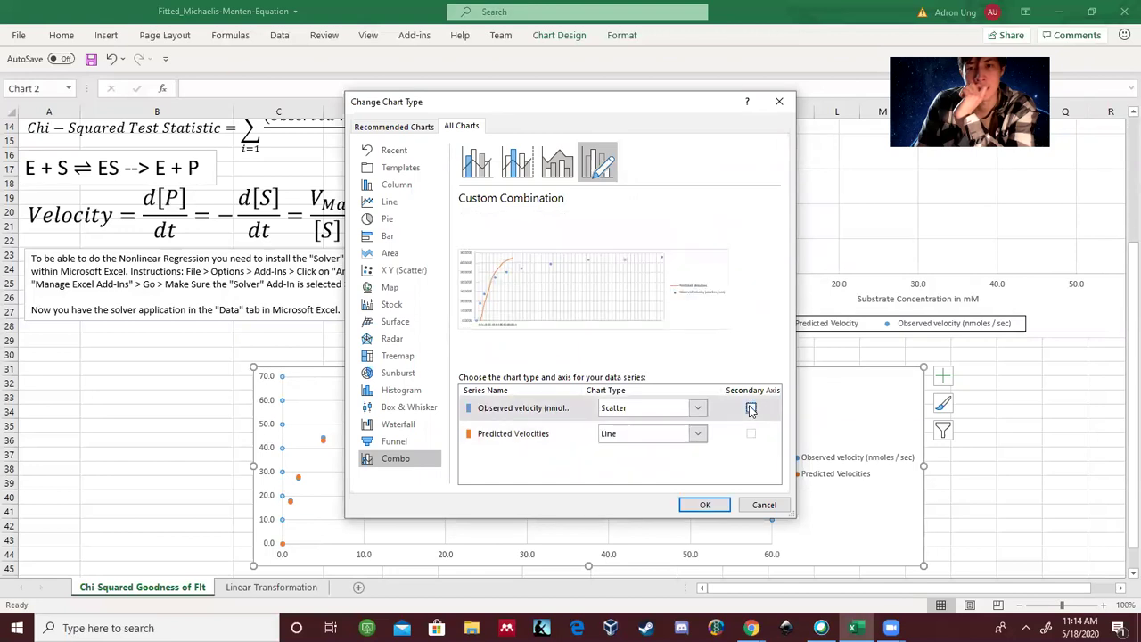
# Step: Set the Predicted Velocities series to Scatter with Smooth Lines on the primary axis and apply the chart type
pyautogui.click(699, 435)
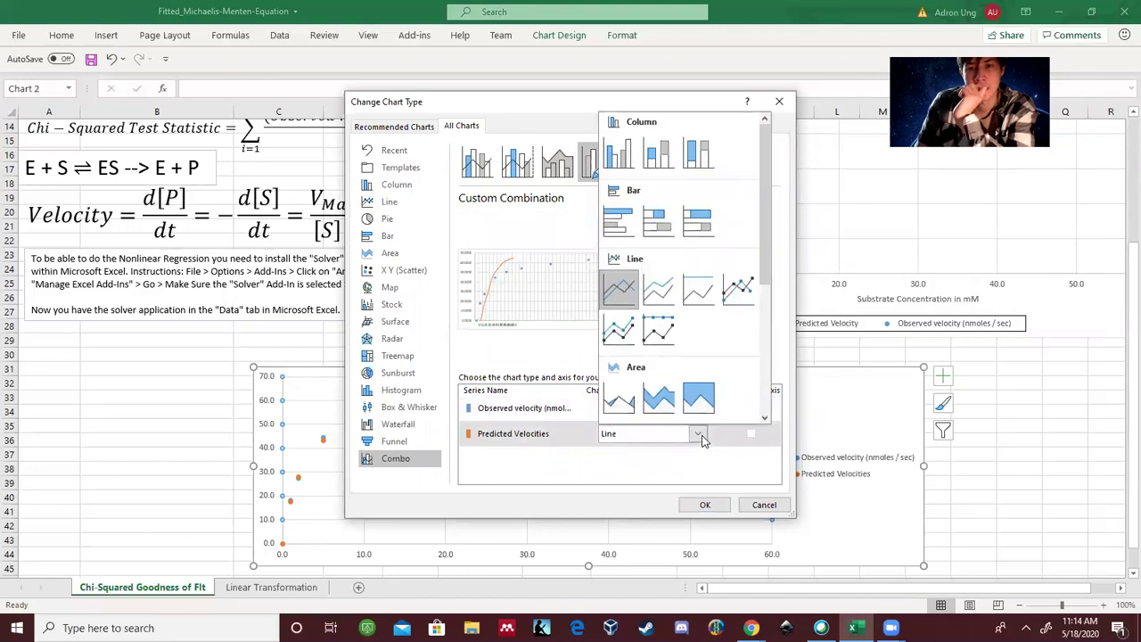
pyautogui.scroll(-3, 675, 351)
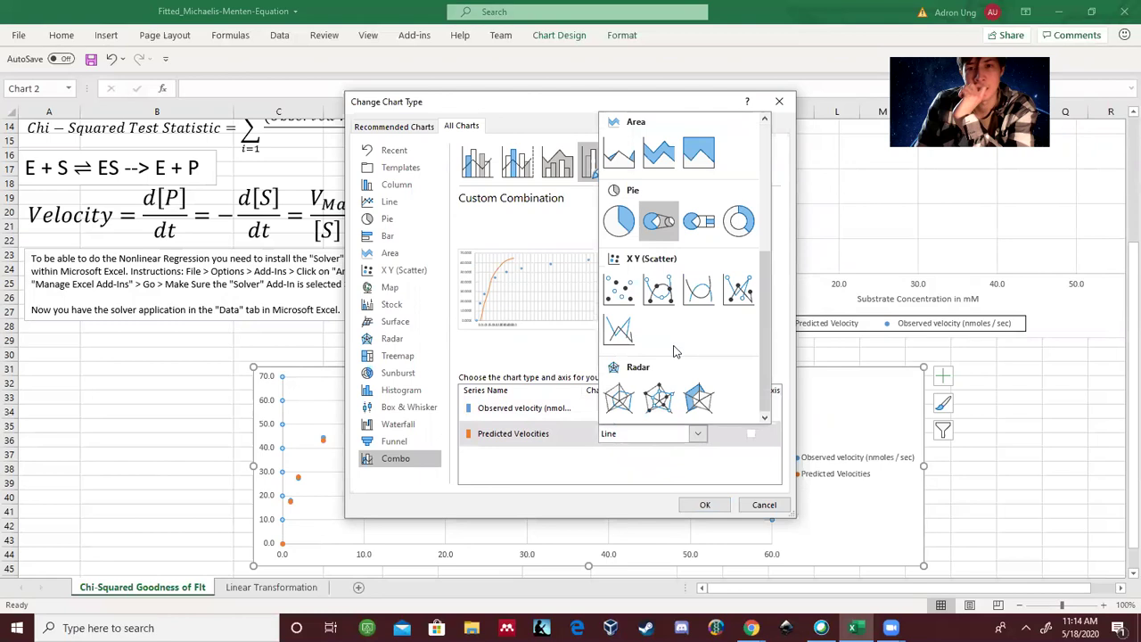
pyautogui.click(700, 287)
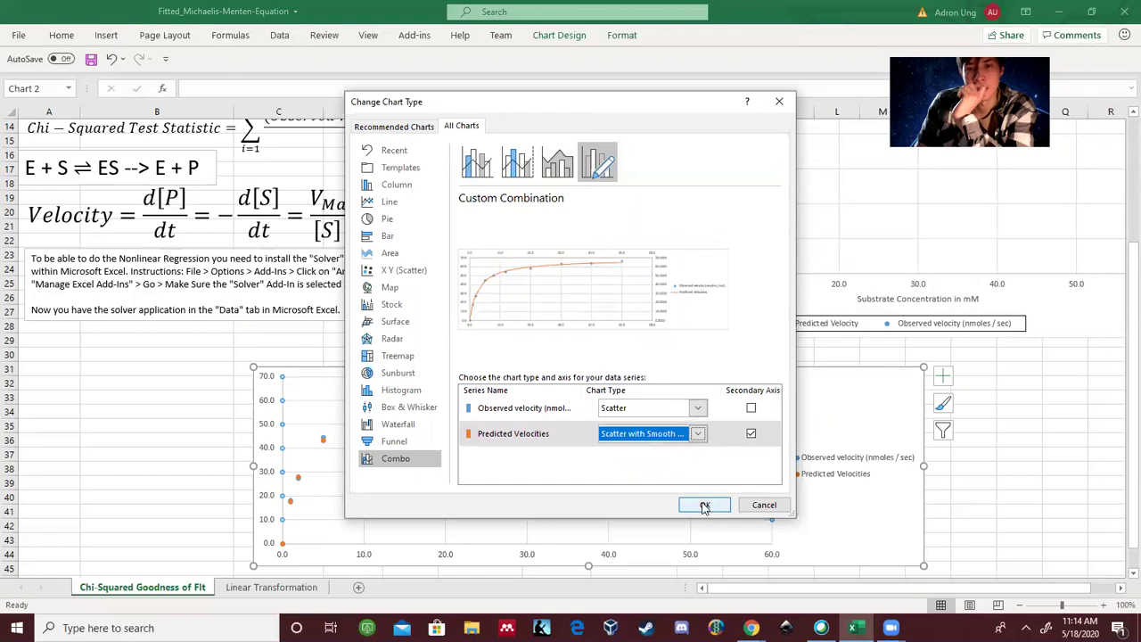
pyautogui.click(752, 434)
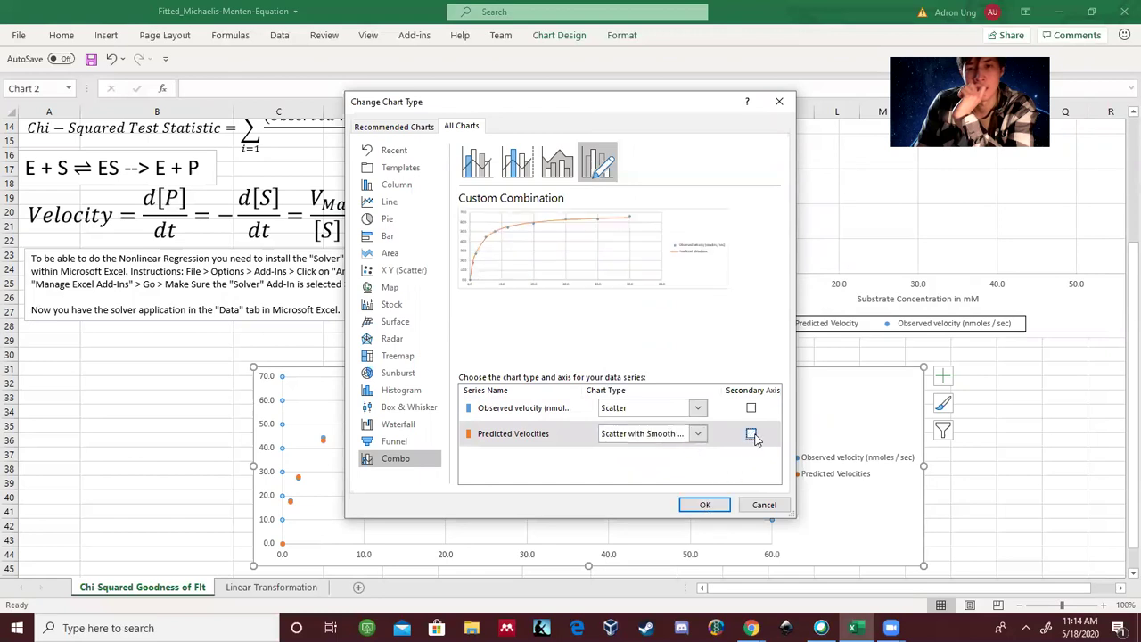
pyautogui.click(704, 505)
# Step: Enlarge the new combination chart below the Solver notes down to about row 48, and delete it from the sheet
pyautogui.scroll(-2, 565, 381)
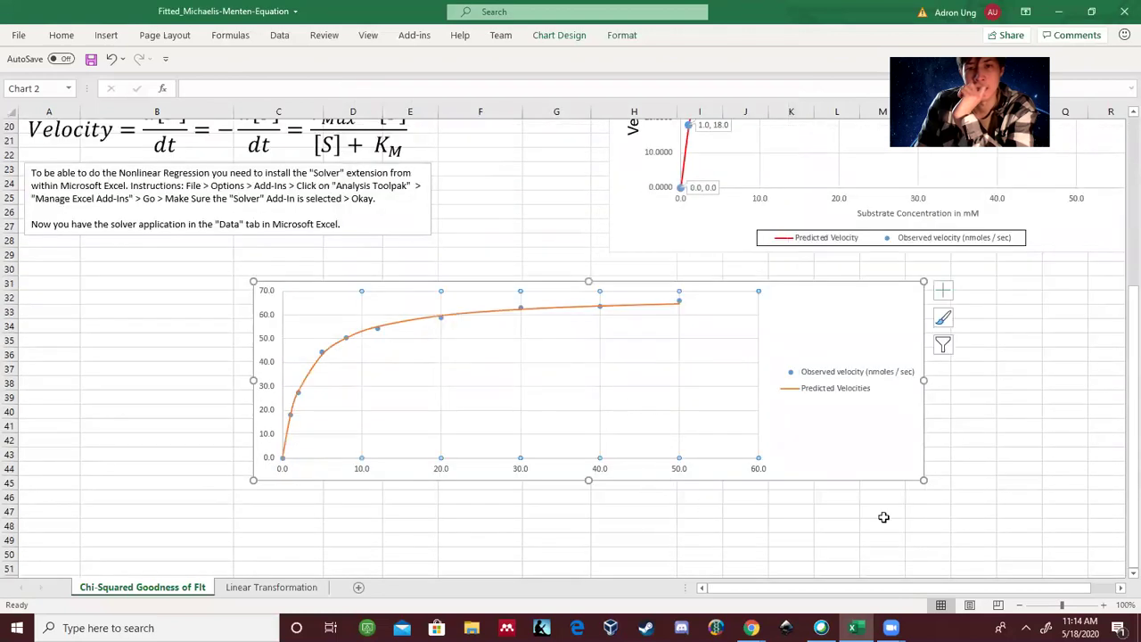
pyautogui.moveTo(922, 479); pyautogui.dragTo(943, 535)
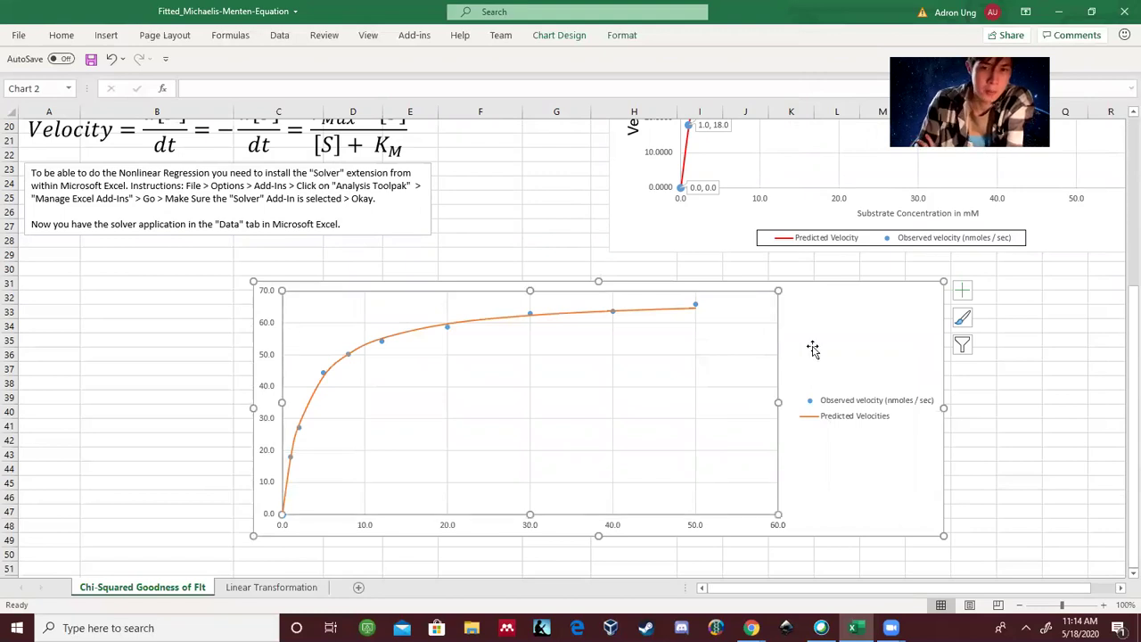
pyautogui.press('Delete')
pyautogui.scroll(6, 792, 365)
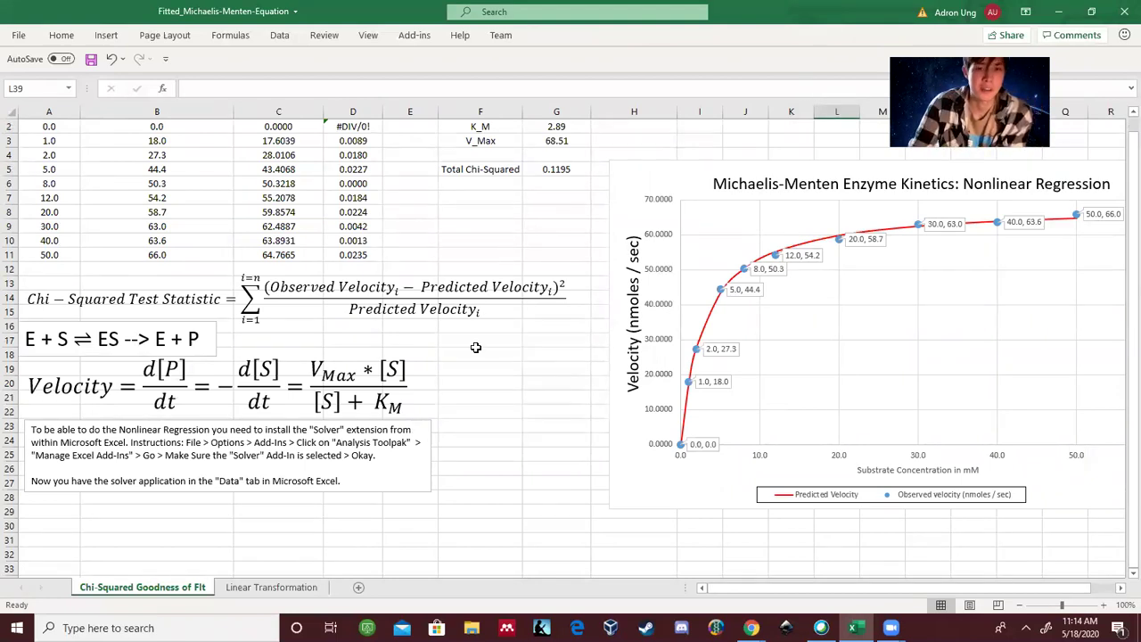
# Step: Open the Linear Transformation sheet and examine each term of the inverse velocity equation below the data table
pyautogui.click(271, 586)
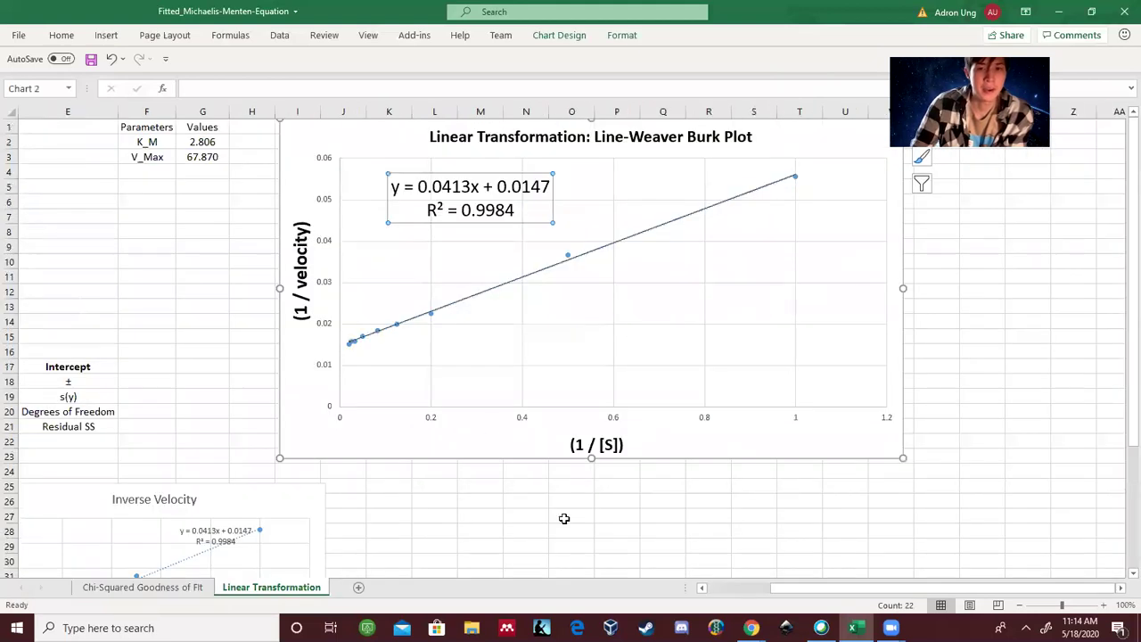
pyautogui.moveTo(841, 591); pyautogui.dragTo(774, 591)
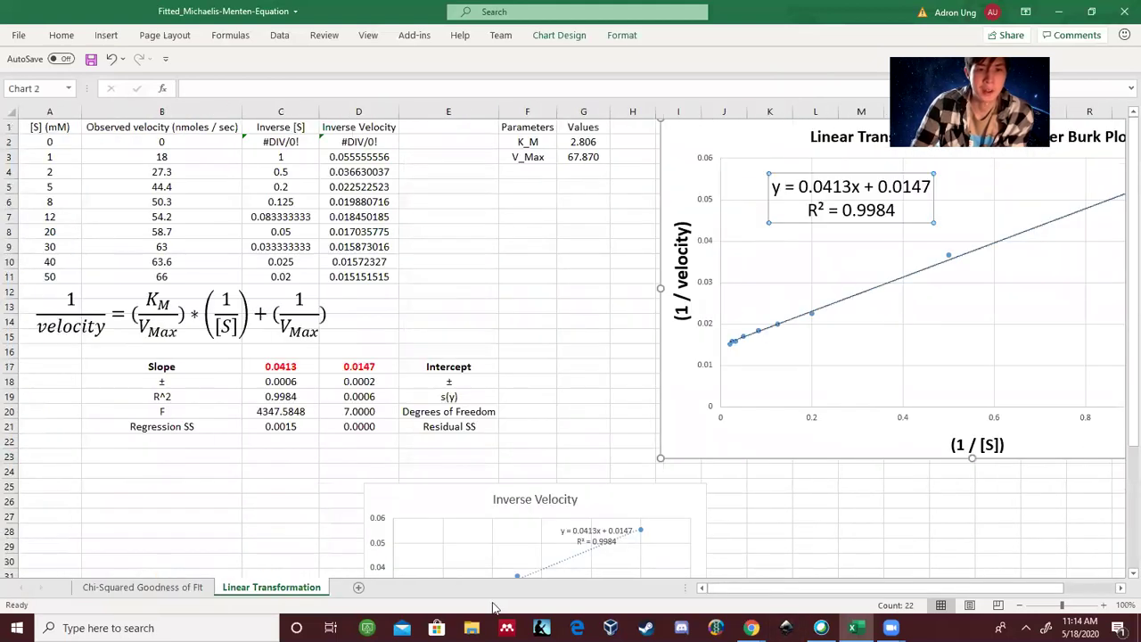
pyautogui.click(143, 587)
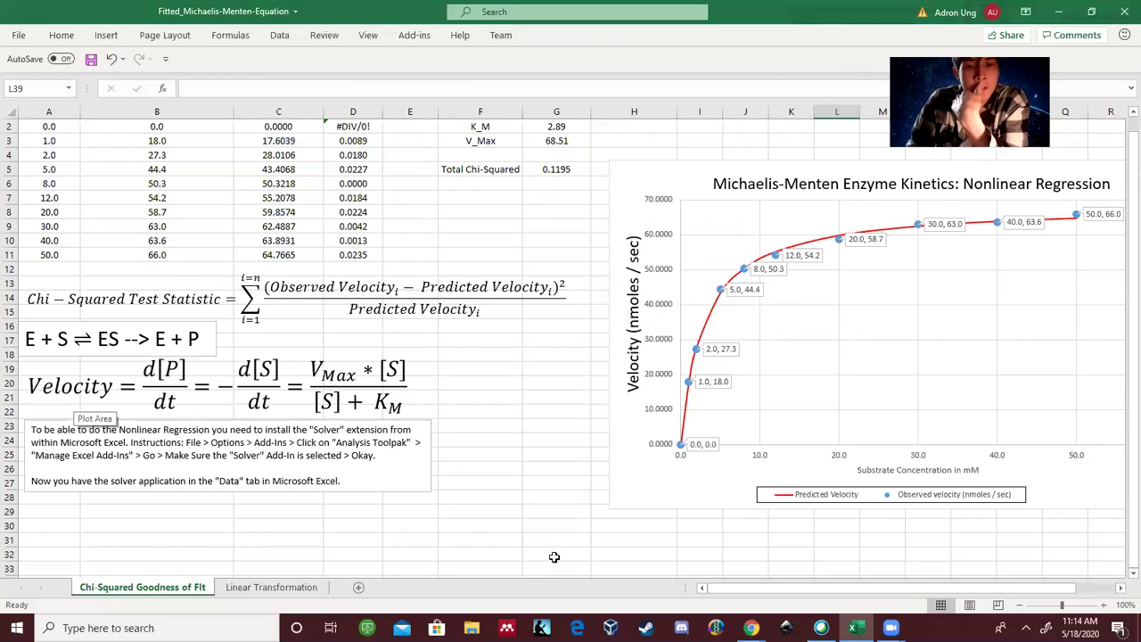
pyautogui.click(271, 587)
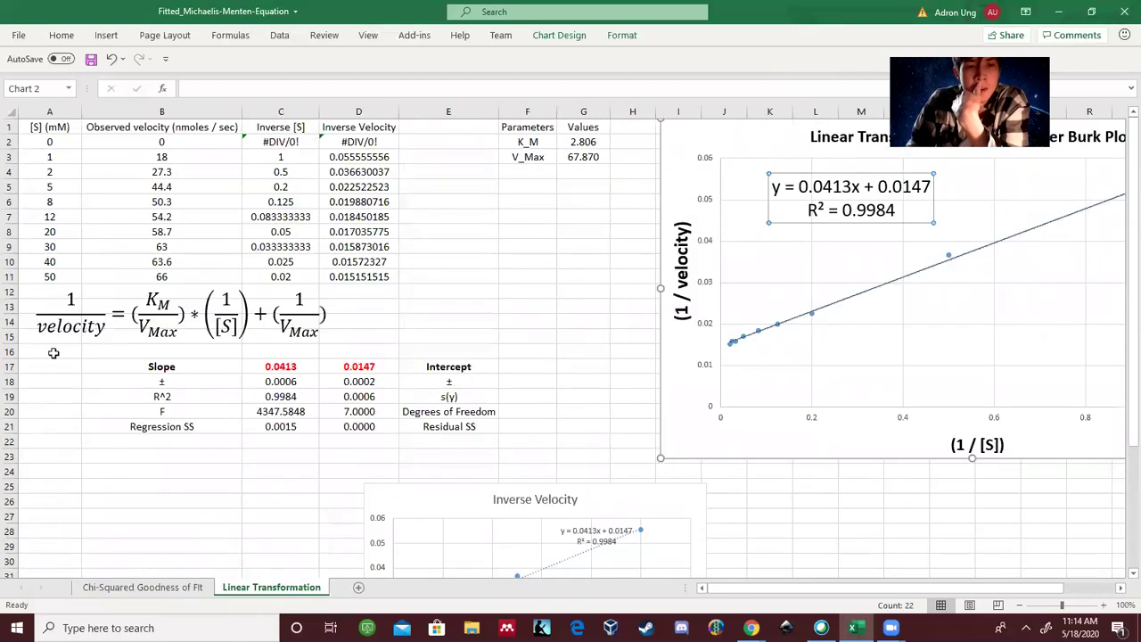
pyautogui.click(150, 324)
pyautogui.click(67, 314)
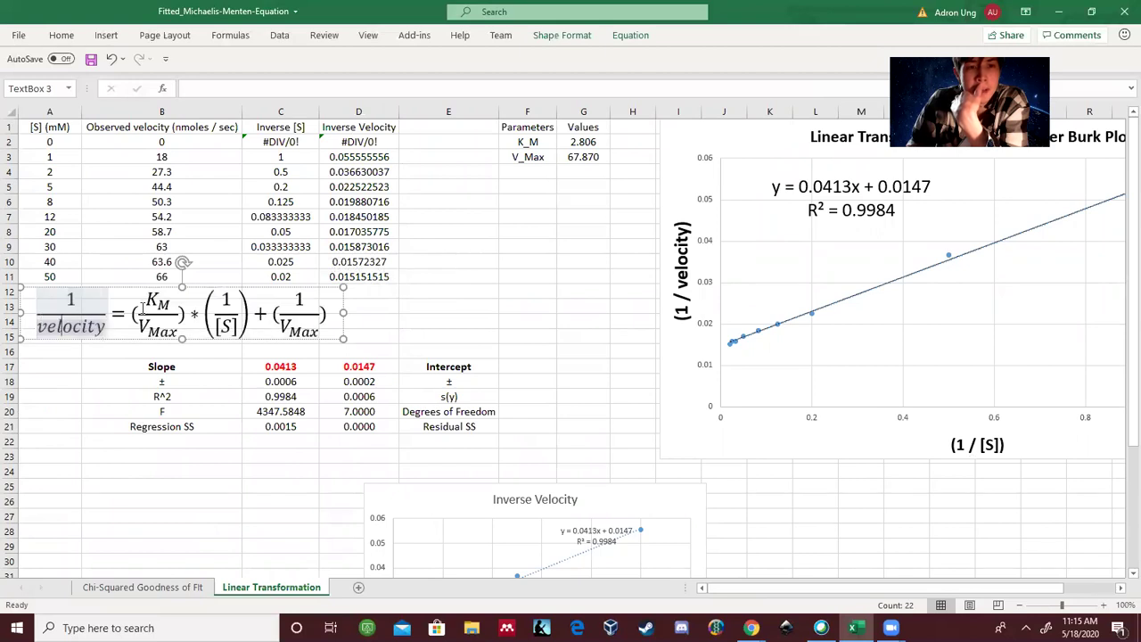
pyautogui.click(164, 309)
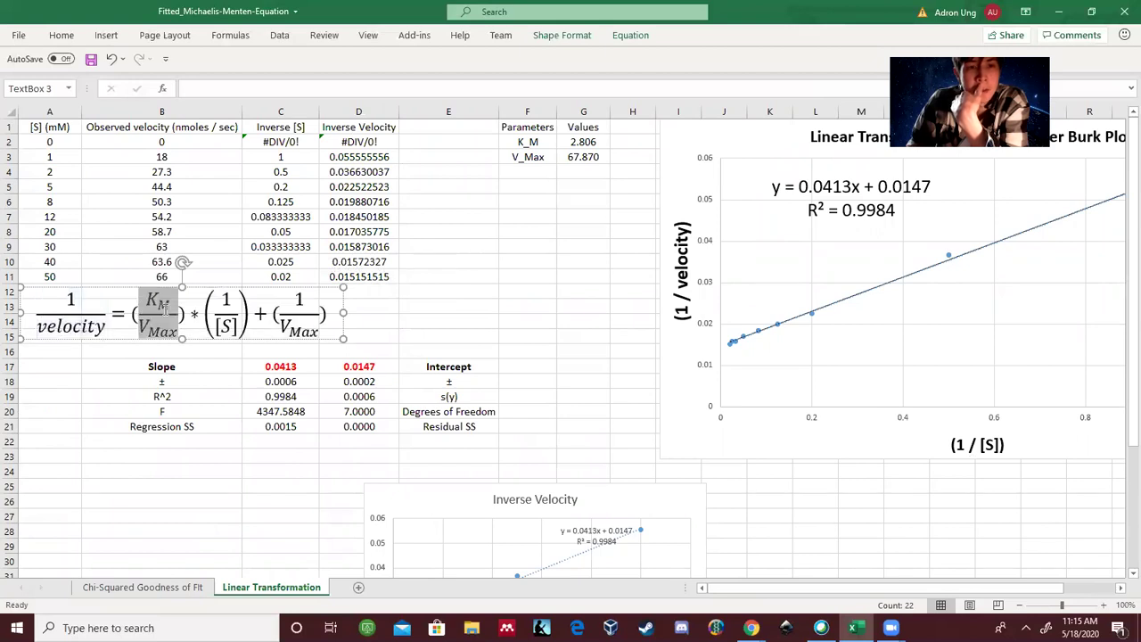
pyautogui.click(227, 314)
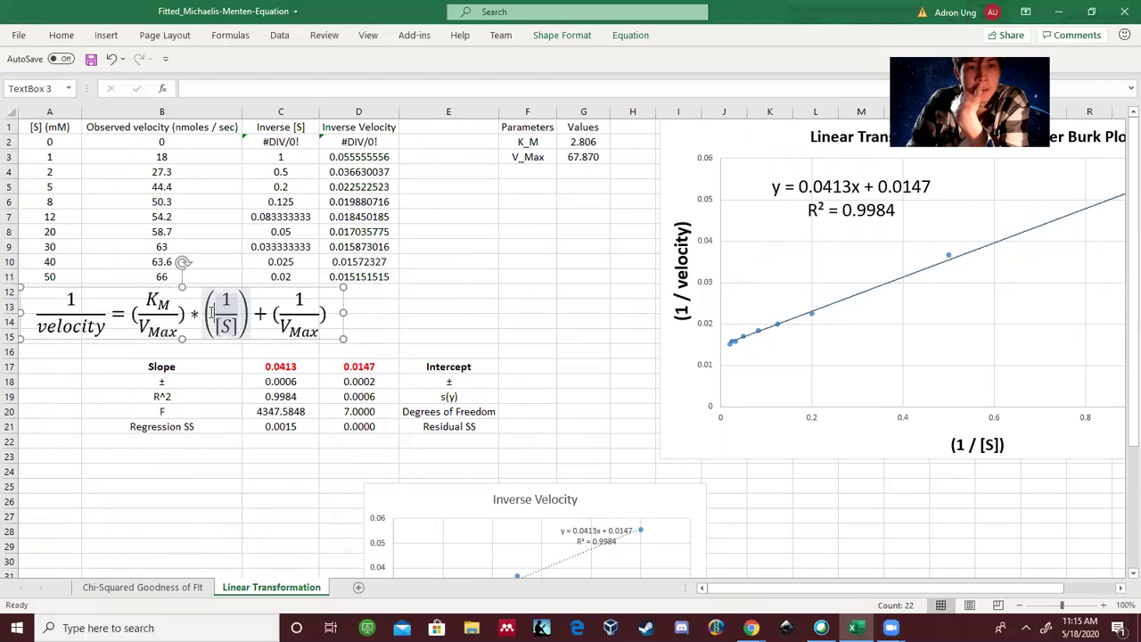
pyautogui.click(299, 336)
pyautogui.click(301, 323)
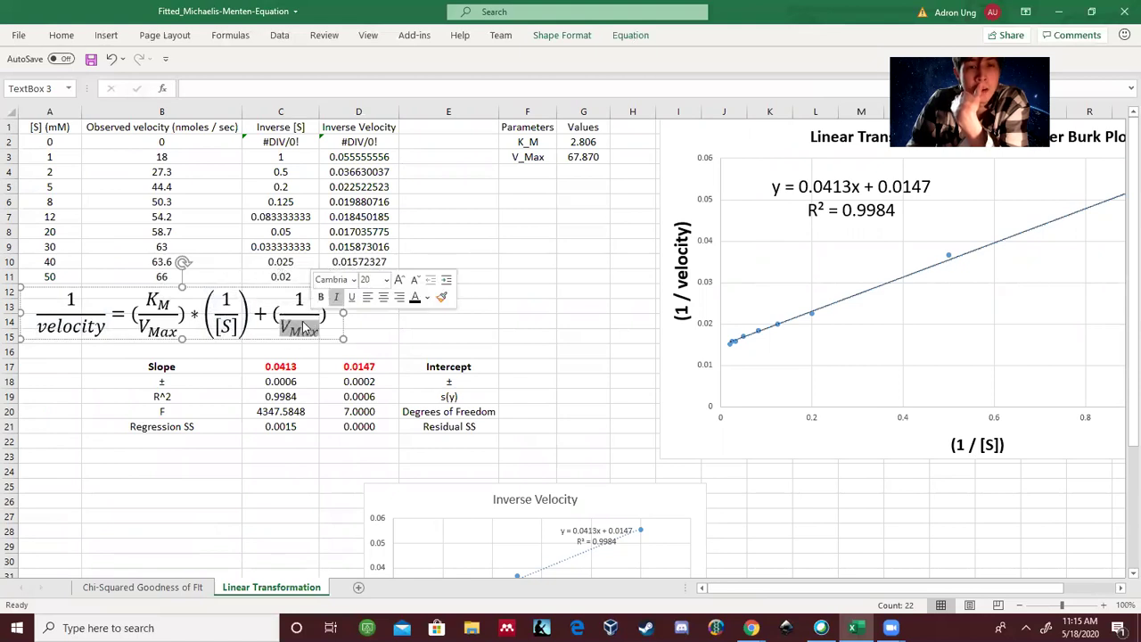
pyautogui.click(505, 339)
# Step: Clear the Inverse [S] and Inverse Velocity values in C2:D11
pyautogui.moveTo(295, 142); pyautogui.dragTo(297, 267)
pyautogui.moveTo(368, 143); pyautogui.dragTo(372, 273)
pyautogui.press('Delete')
# Step: Enter =(1/A2) in C2 and fill it down to C11 to calculate the Inverse [S] column
pyautogui.click(286, 141)
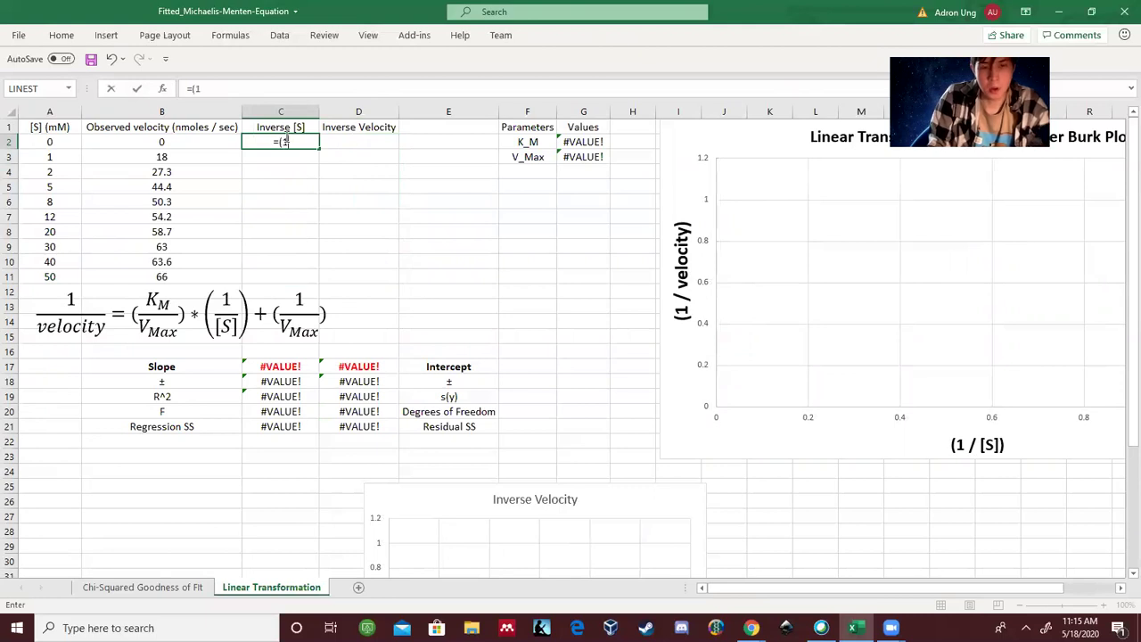
pyautogui.write('=(1/')
pyautogui.click(46, 143)
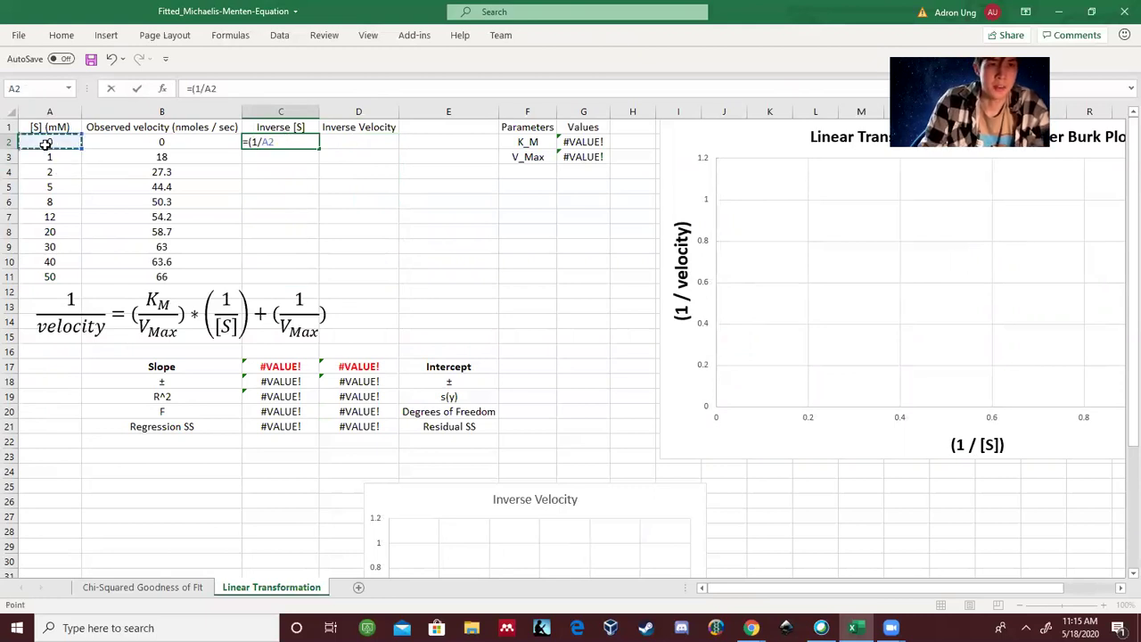
pyautogui.write(')')
pyautogui.press('Return')
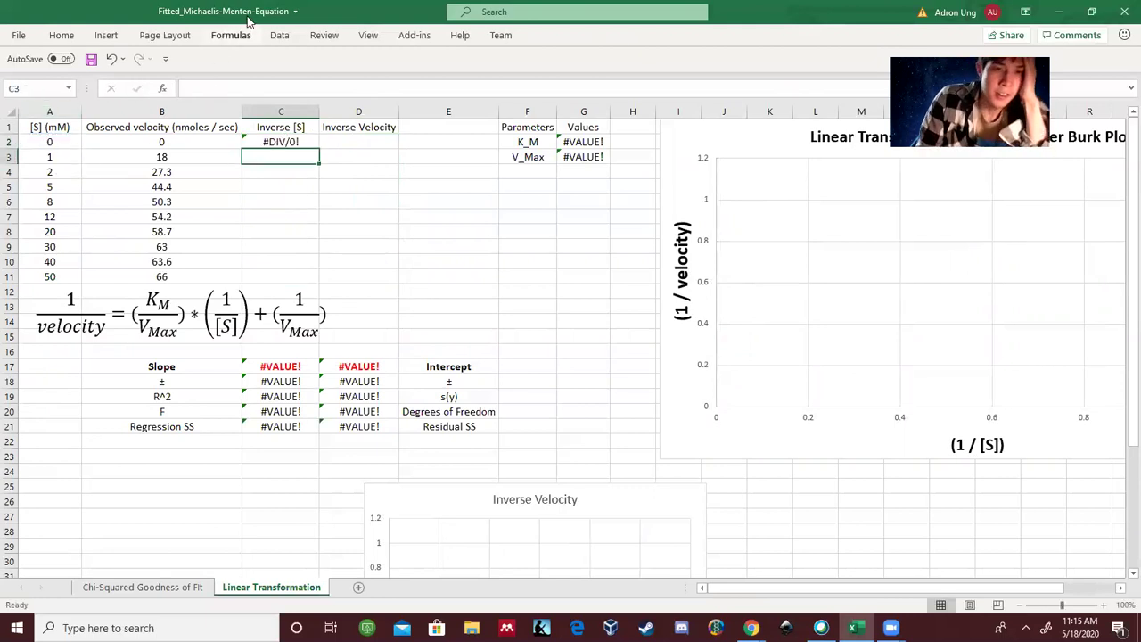
pyautogui.click(260, 145)
pyautogui.moveTo(318, 152); pyautogui.dragTo(308, 278)
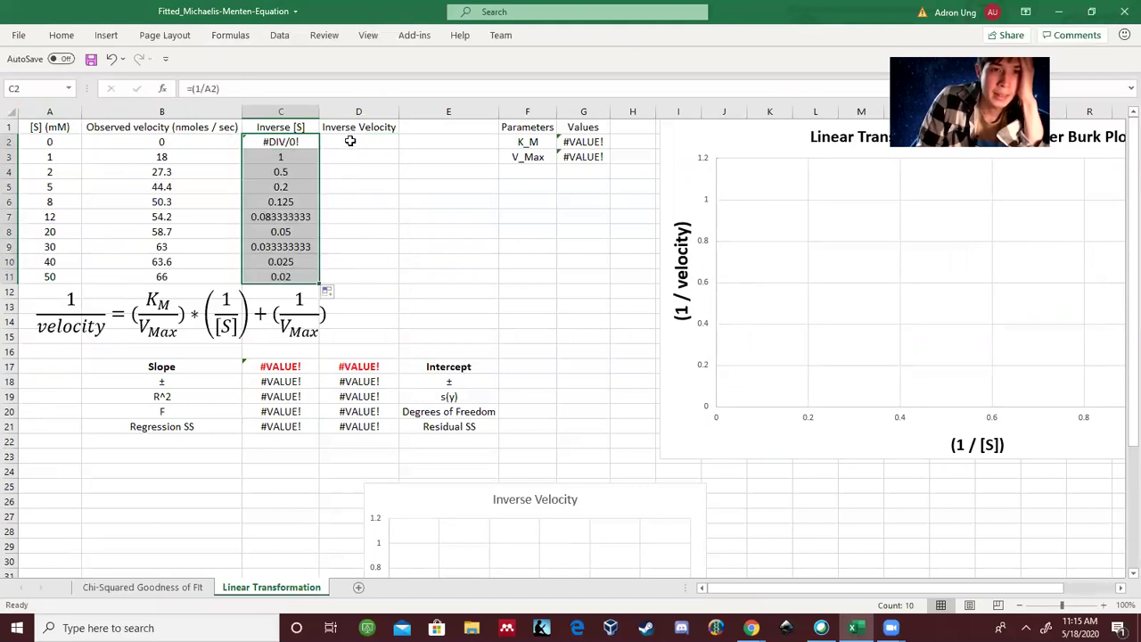
# Step: Enter =(1/B2) in D2 and fill it down to D11 to calculate the Inverse Velocity column
pyautogui.doubleClick(350, 141)
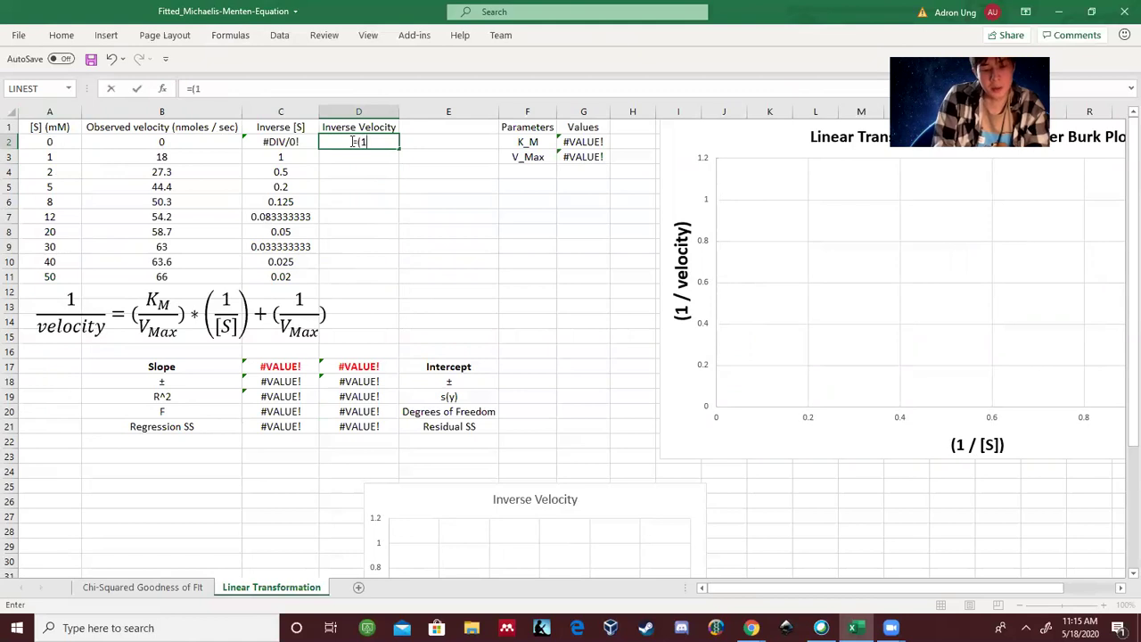
pyautogui.write('=(1/')
pyautogui.click(182, 146)
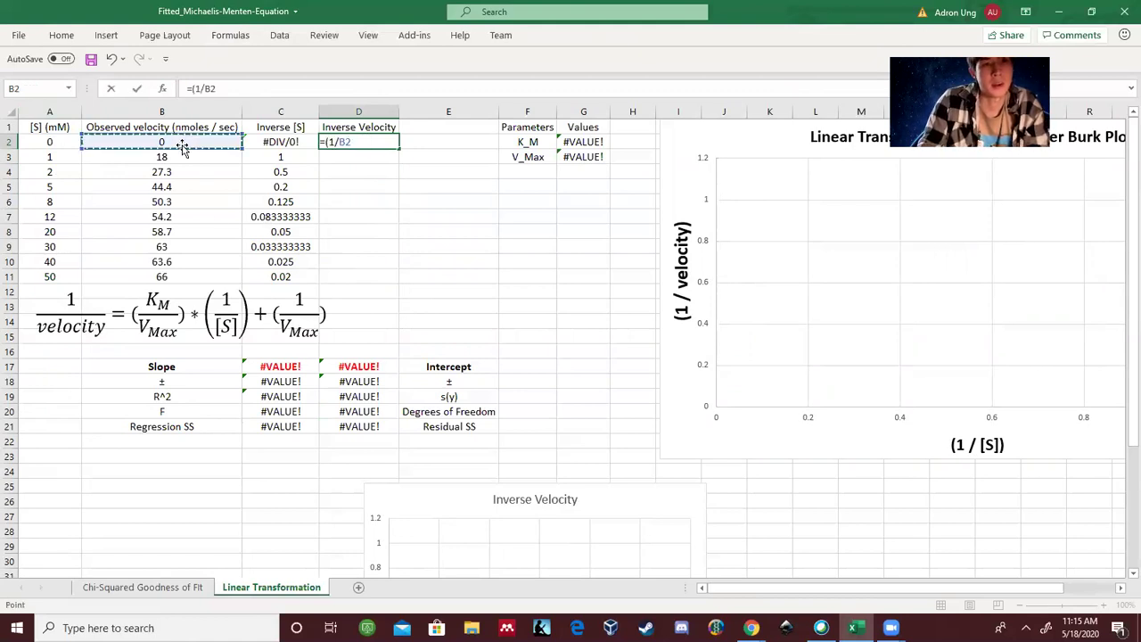
pyautogui.write(')')
pyautogui.press('Return')
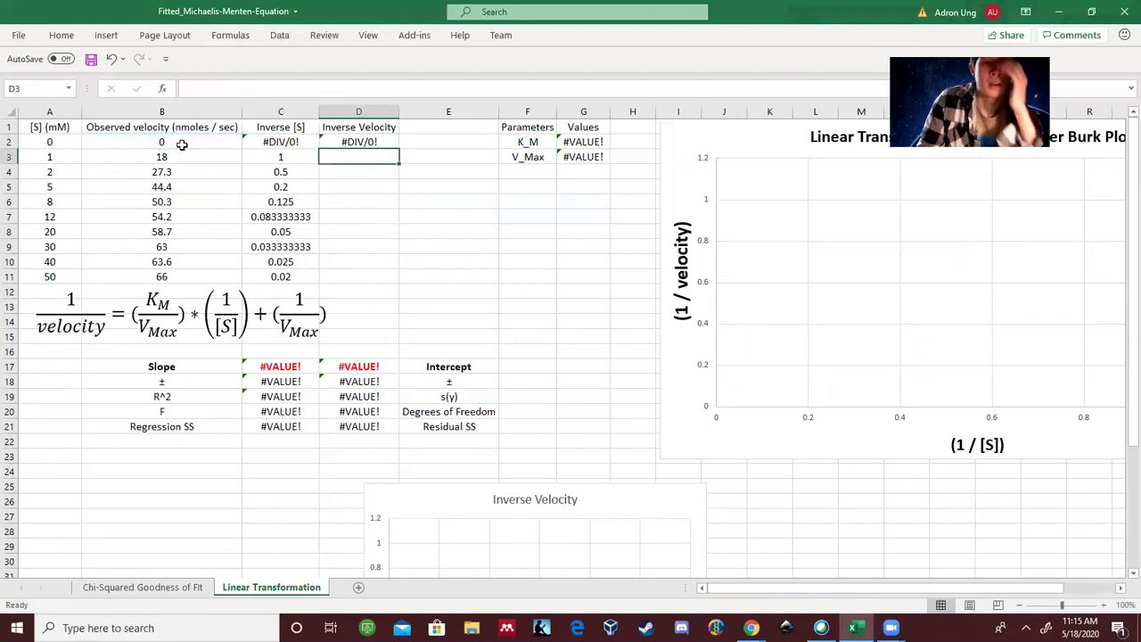
pyautogui.click(352, 141)
pyautogui.moveTo(399, 149); pyautogui.dragTo(393, 282)
pyautogui.click(527, 291)
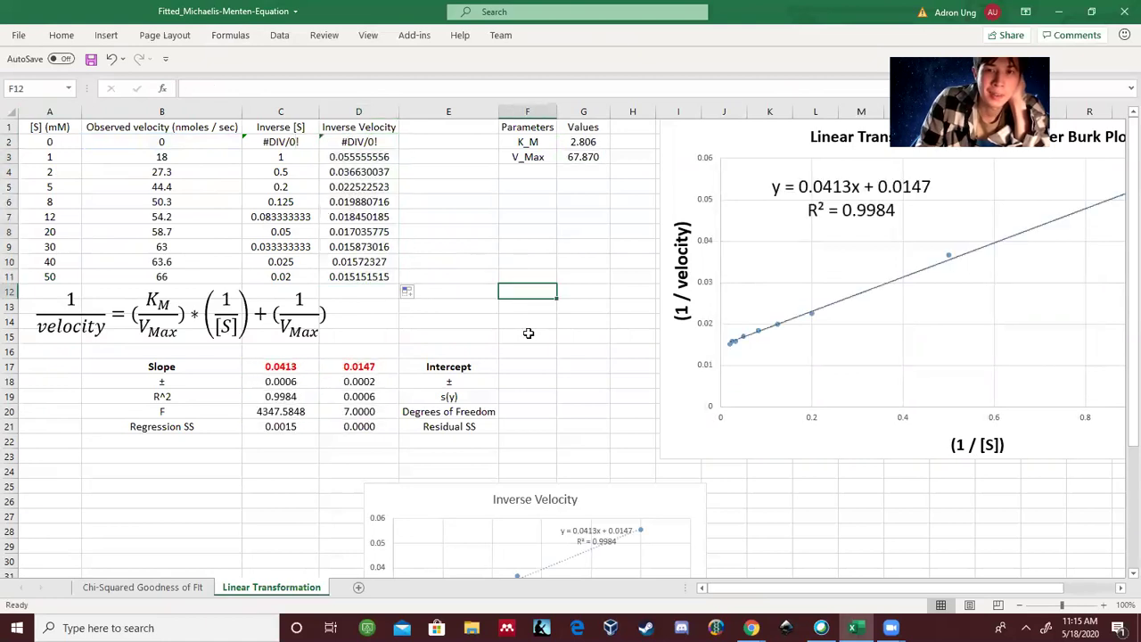
# Step: Delete the existing Inverse Velocity chart below the regression statistics
pyautogui.click(605, 484)
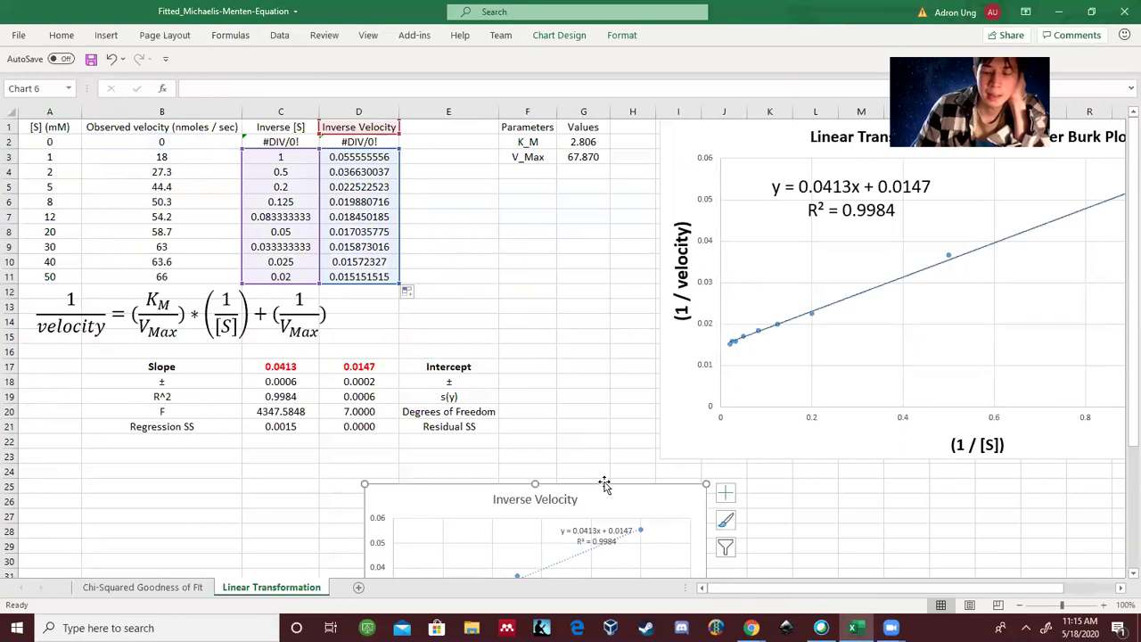
pyautogui.press('Delete')
pyautogui.moveTo(962, 587); pyautogui.dragTo(268, 167)
# Step: Insert a marker-only scatter chart from C1:D11, move it below the regression statistics and enlarge it
pyautogui.moveTo(279, 129); pyautogui.dragTo(356, 278)
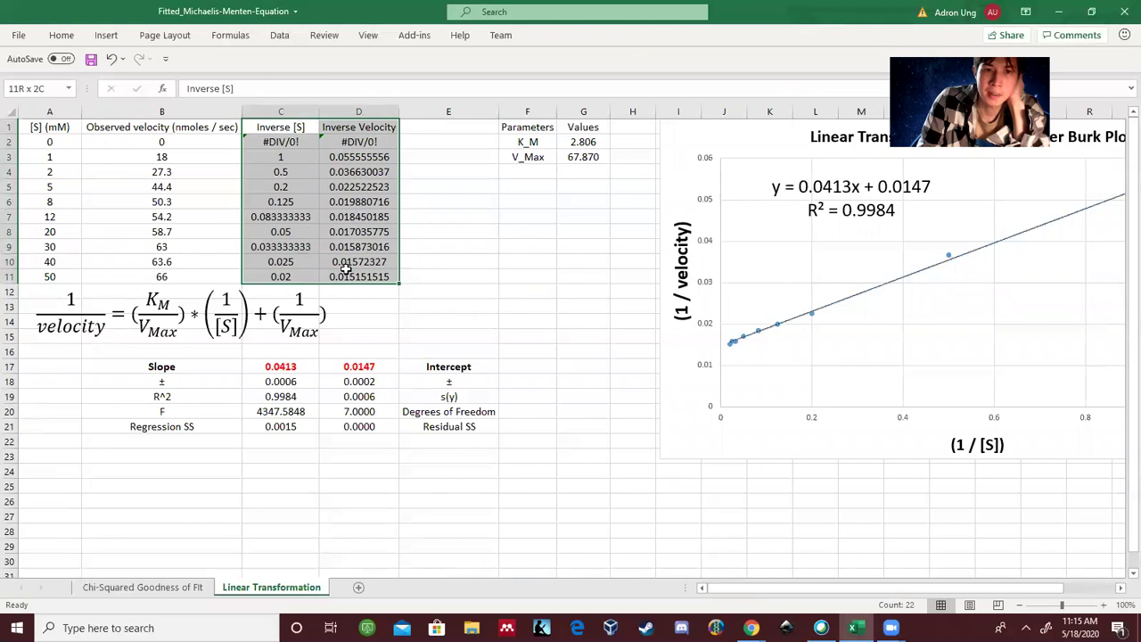
pyautogui.click(106, 37)
pyautogui.click(538, 88)
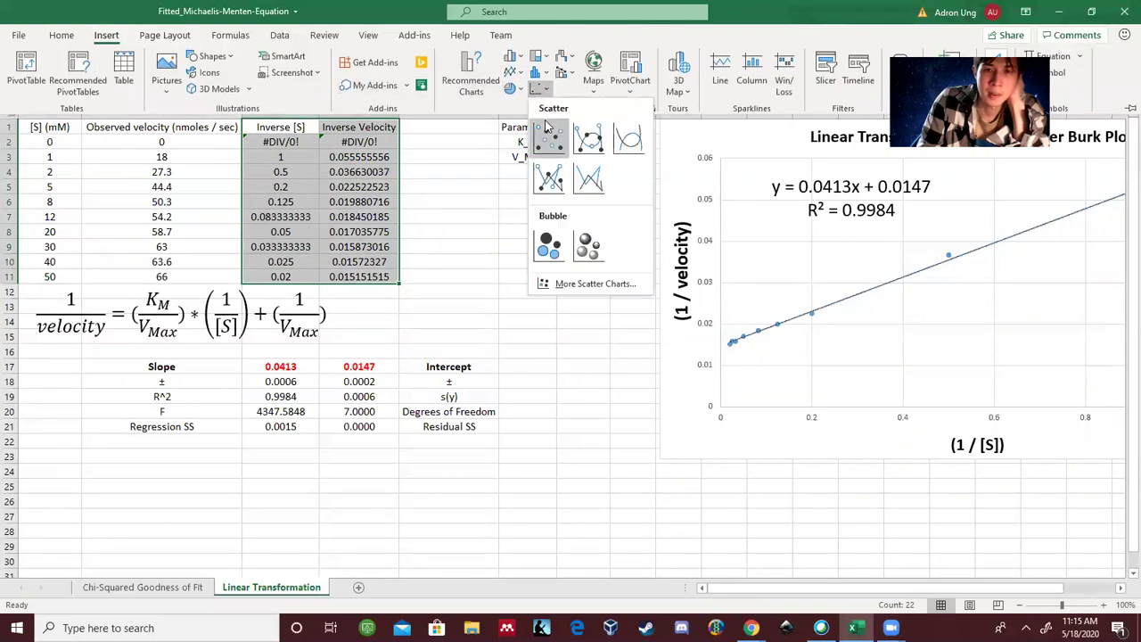
pyautogui.click(548, 127)
pyautogui.moveTo(471, 283); pyautogui.dragTo(382, 381)
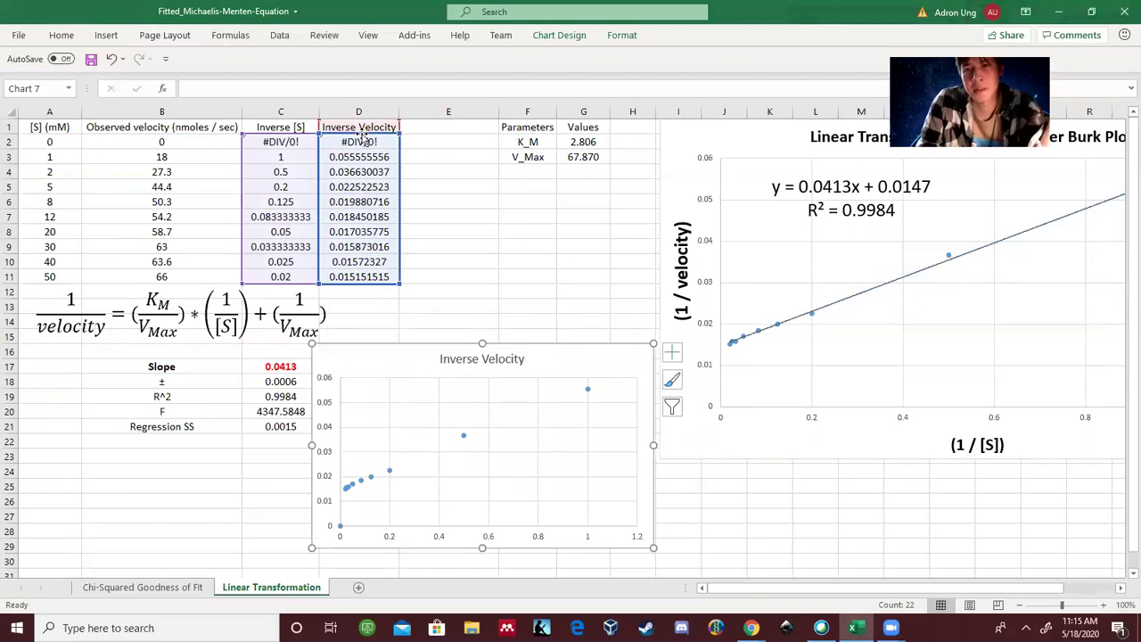
pyautogui.scroll(-2, 400, 164)
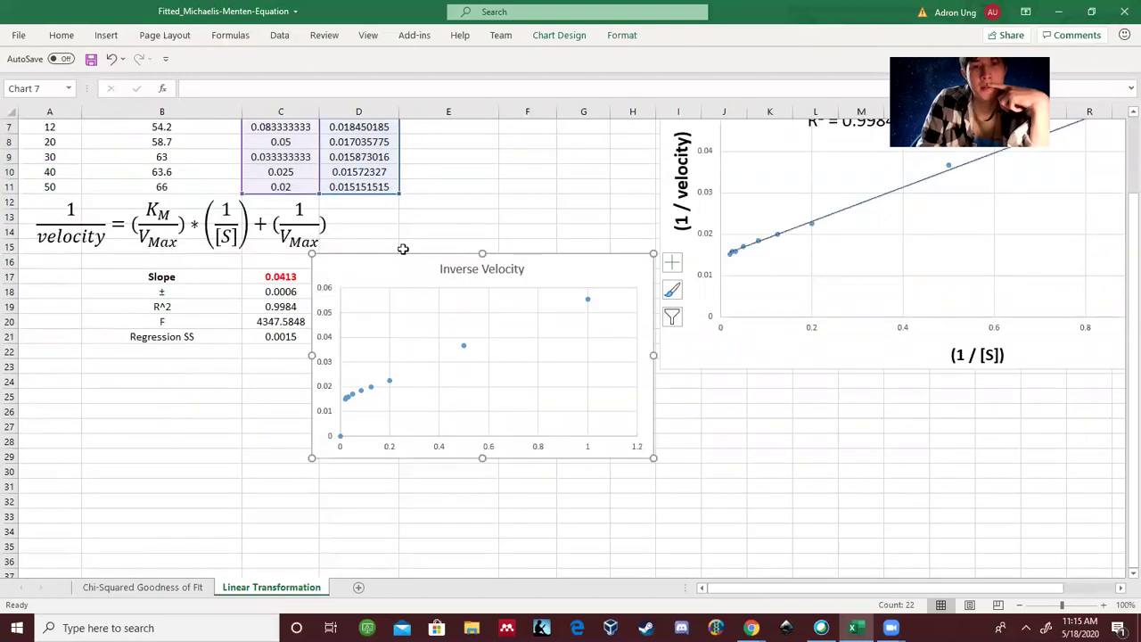
pyautogui.click(381, 355)
pyautogui.scroll(-3, 403, 221)
pyautogui.moveTo(412, 166); pyautogui.dragTo(330, 271)
pyautogui.moveTo(599, 476); pyautogui.dragTo(688, 503)
# Step: Edit the enlarged chart's Inverse Velocity series so that its X values use C3:C11
pyautogui.click(551, 333)
pyautogui.click(559, 35)
pyautogui.click(726, 76)
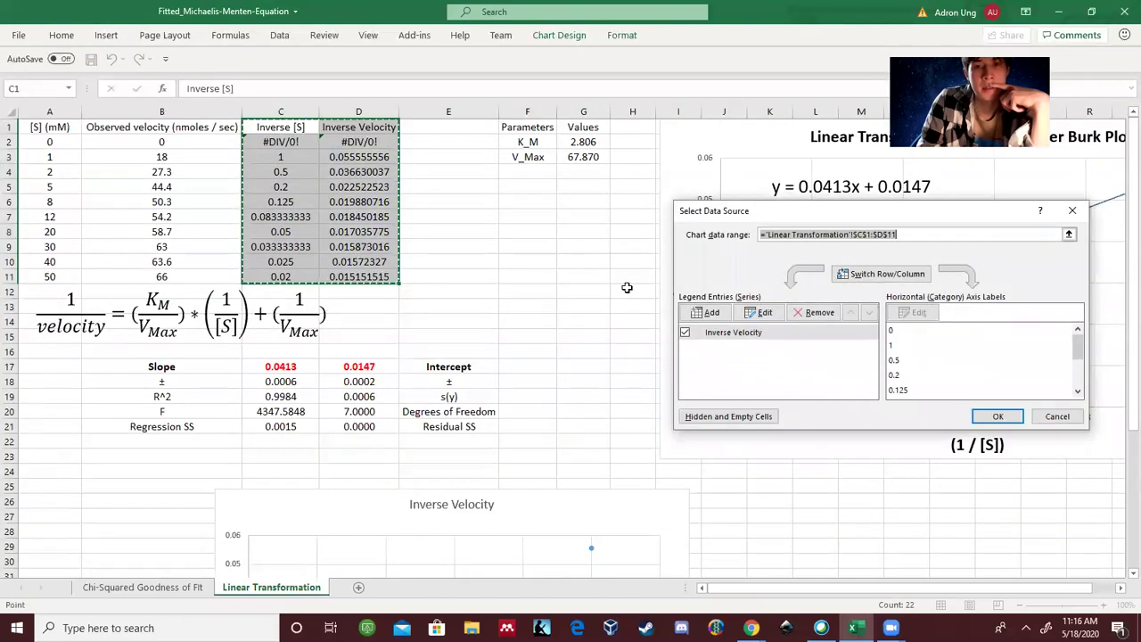
pyautogui.click(725, 336)
pyautogui.click(760, 313)
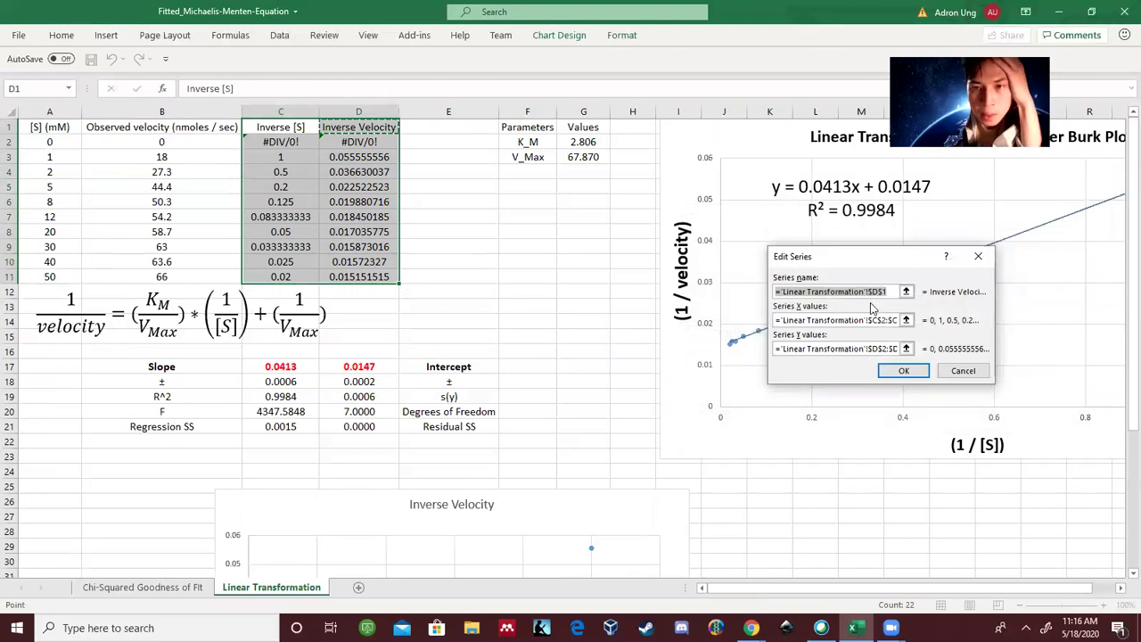
pyautogui.click(905, 320)
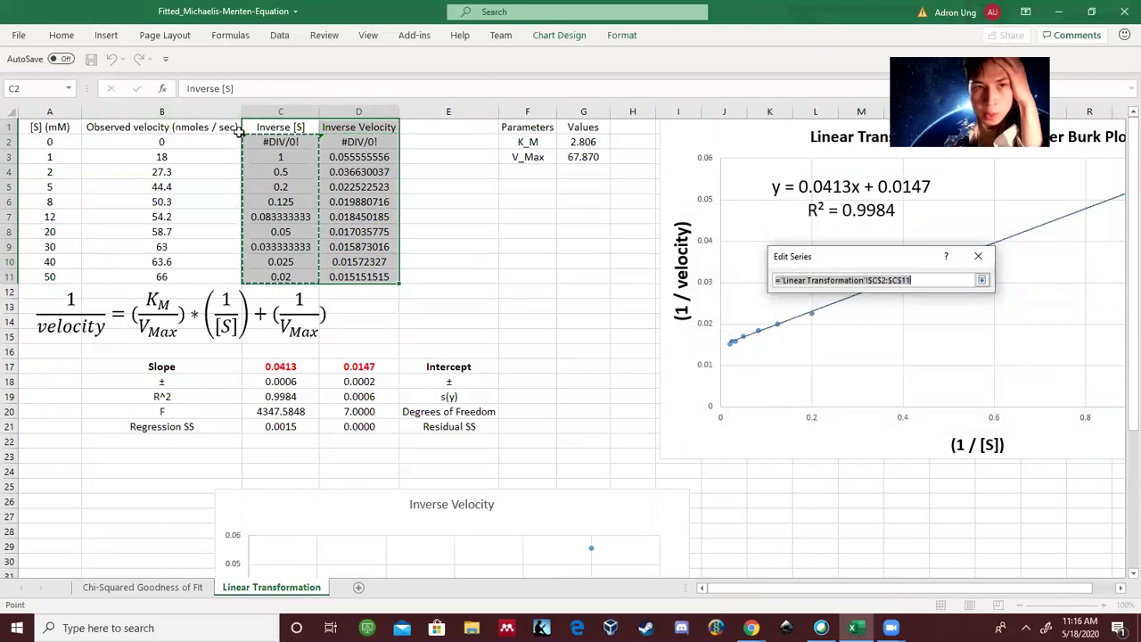
pyautogui.moveTo(272, 156); pyautogui.dragTo(265, 276)
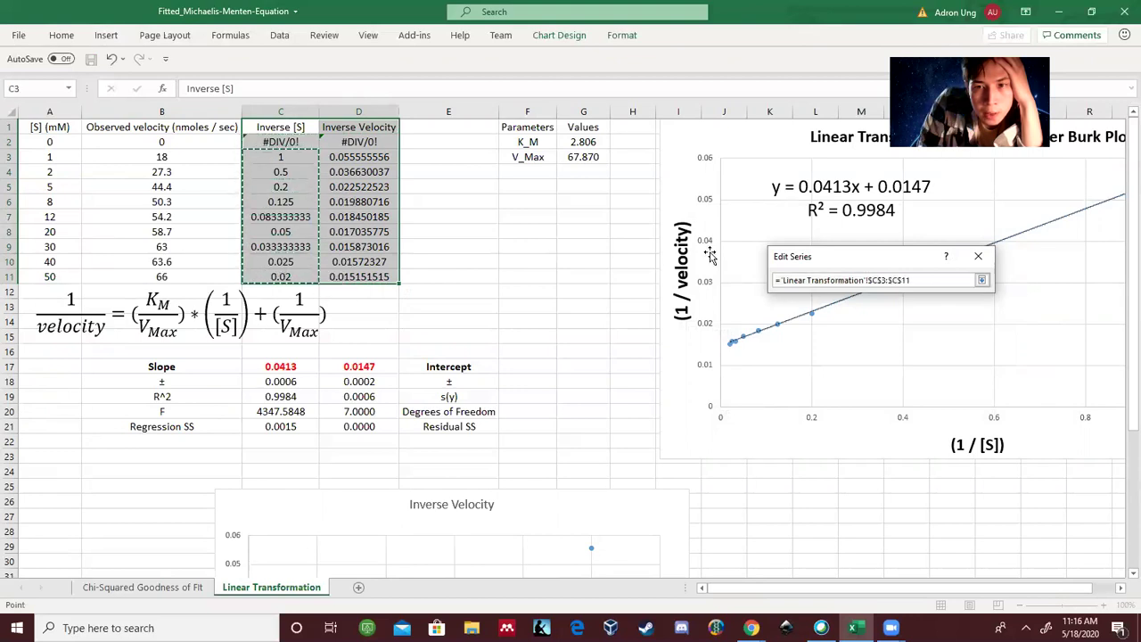
pyautogui.click(981, 280)
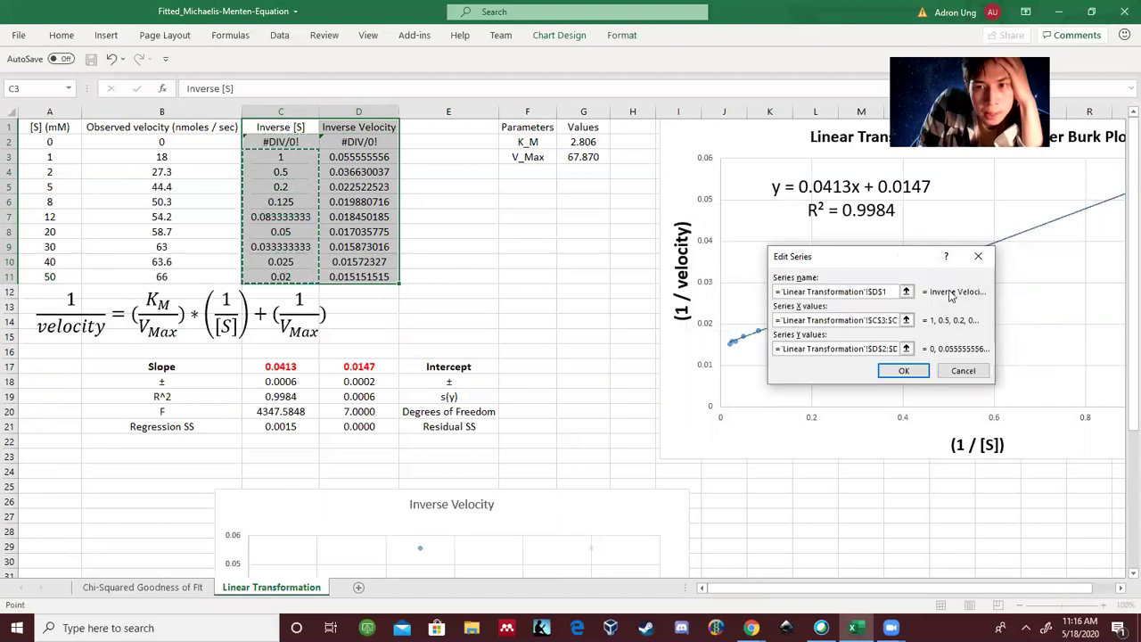
# Step: Try to set the series Y values to D3:D11 and apply the data source changes
pyautogui.click(906, 349)
pyautogui.moveTo(371, 159); pyautogui.dragTo(374, 165)
pyautogui.click(374, 275)
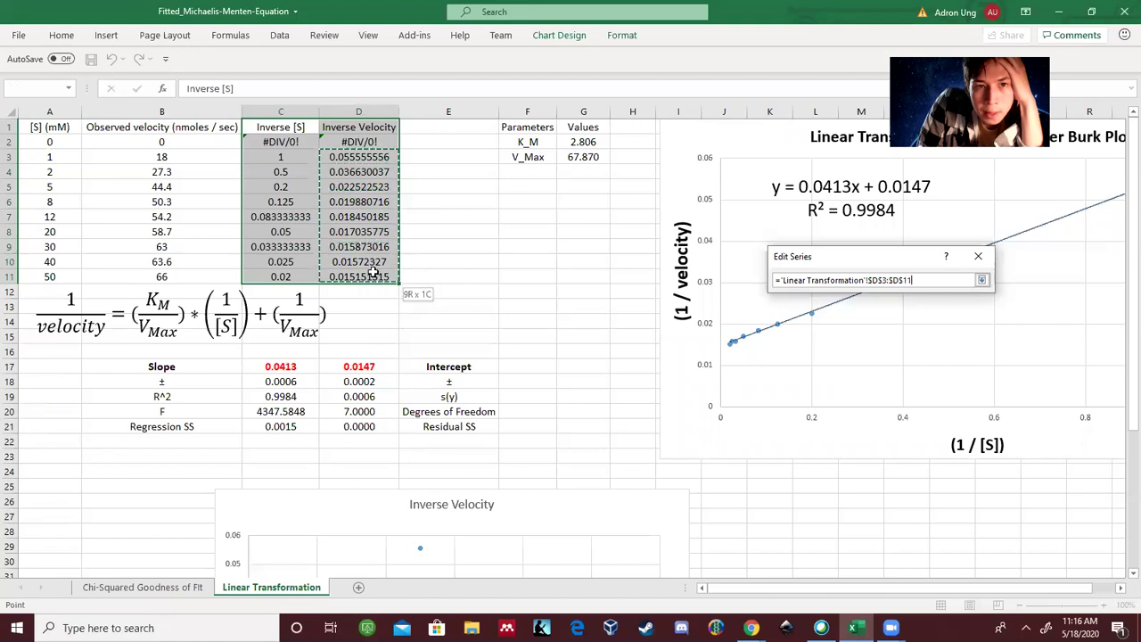
pyautogui.click(981, 280)
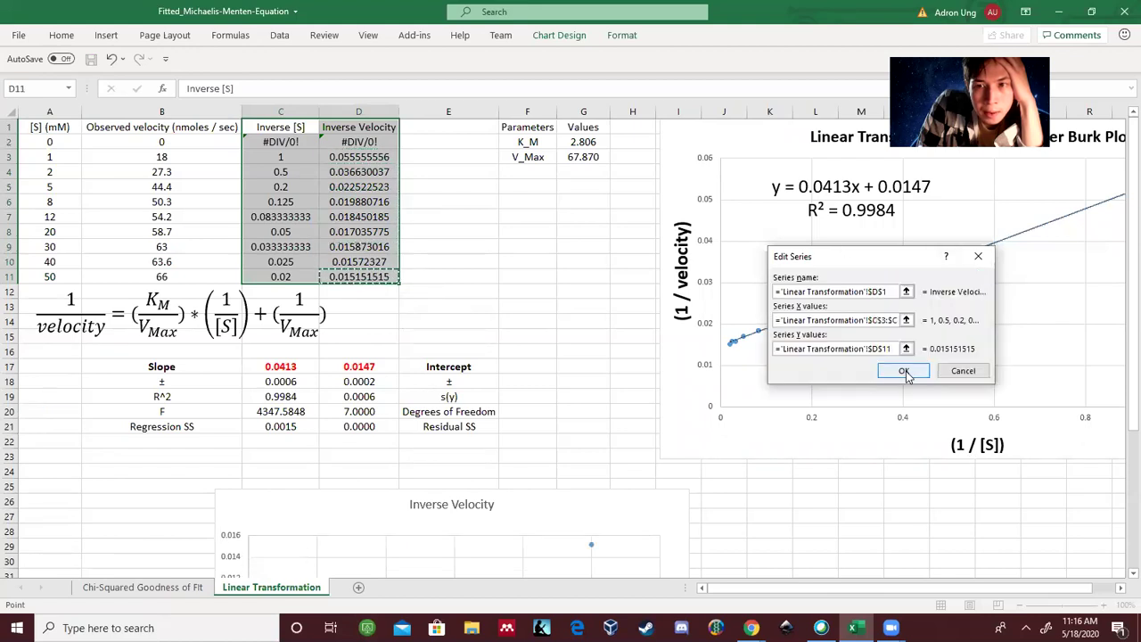
pyautogui.click(903, 370)
pyautogui.click(998, 417)
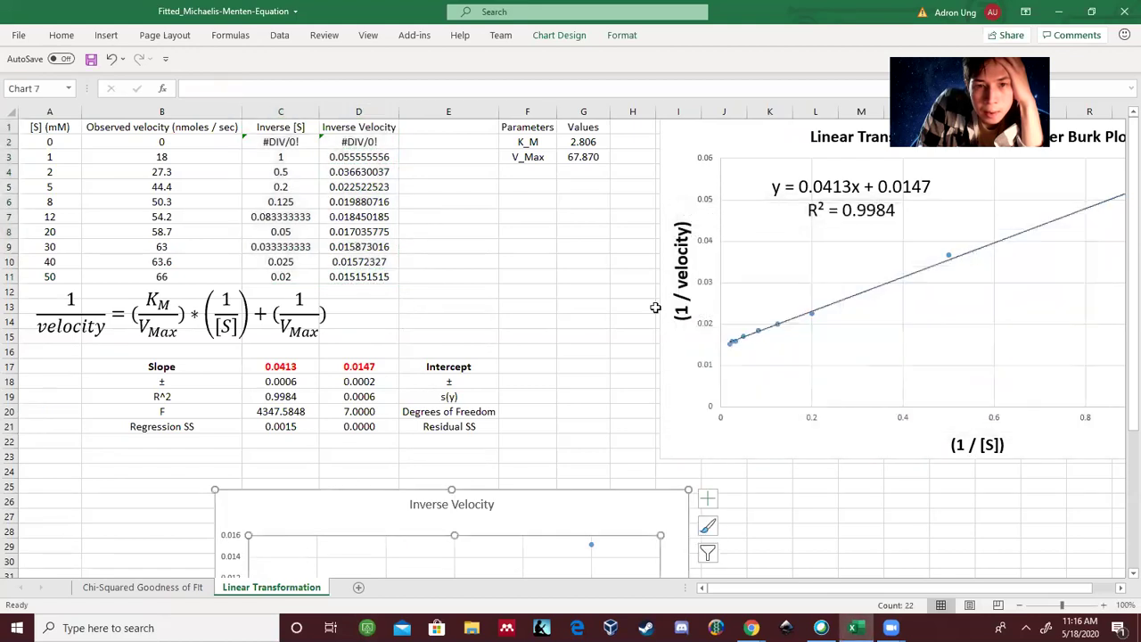
# Step: Check the plotted points in the edited Inverse Velocity chart and delete the chart
pyautogui.scroll(-6, 565, 338)
pyautogui.scroll(6, 547, 339)
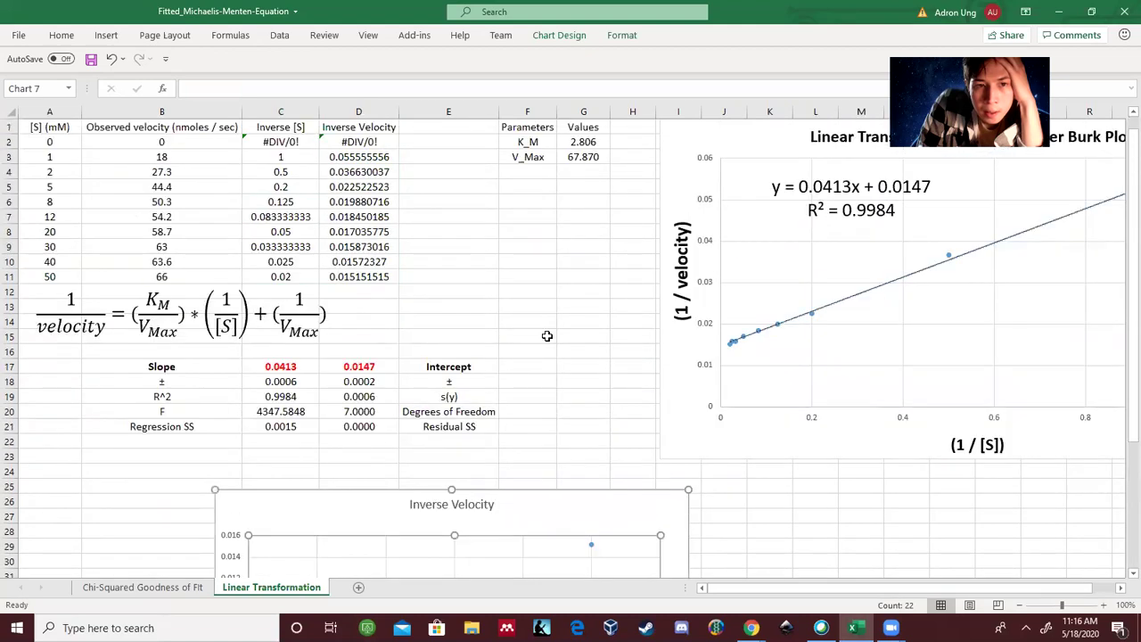
pyautogui.scroll(-5, 458, 237)
pyautogui.doubleClick(498, 332)
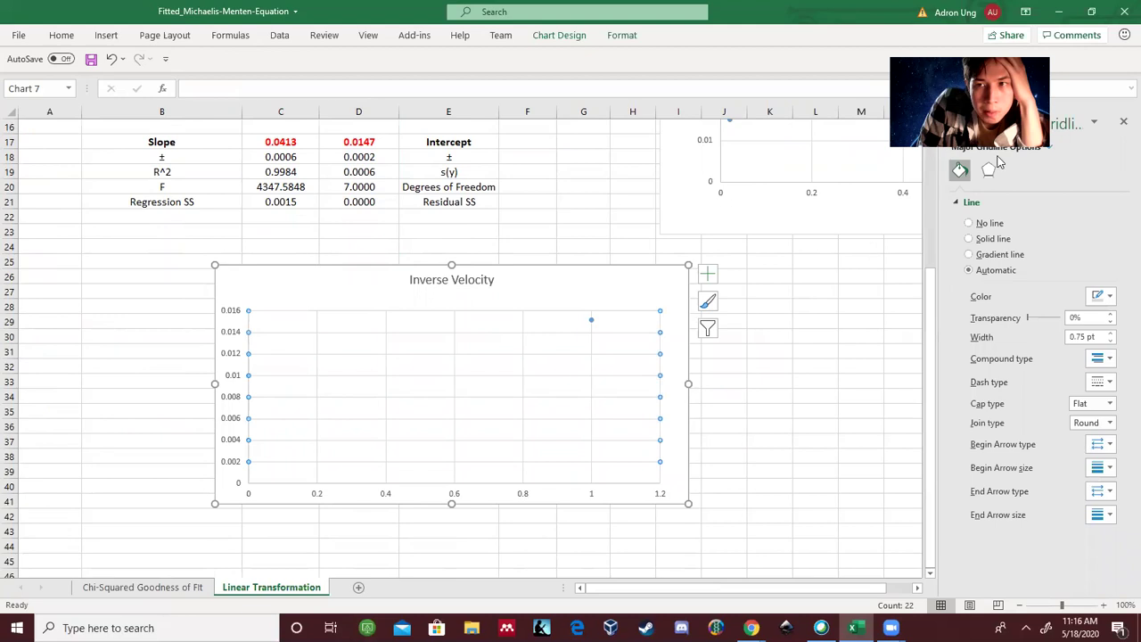
pyautogui.click(1123, 121)
pyautogui.click(589, 345)
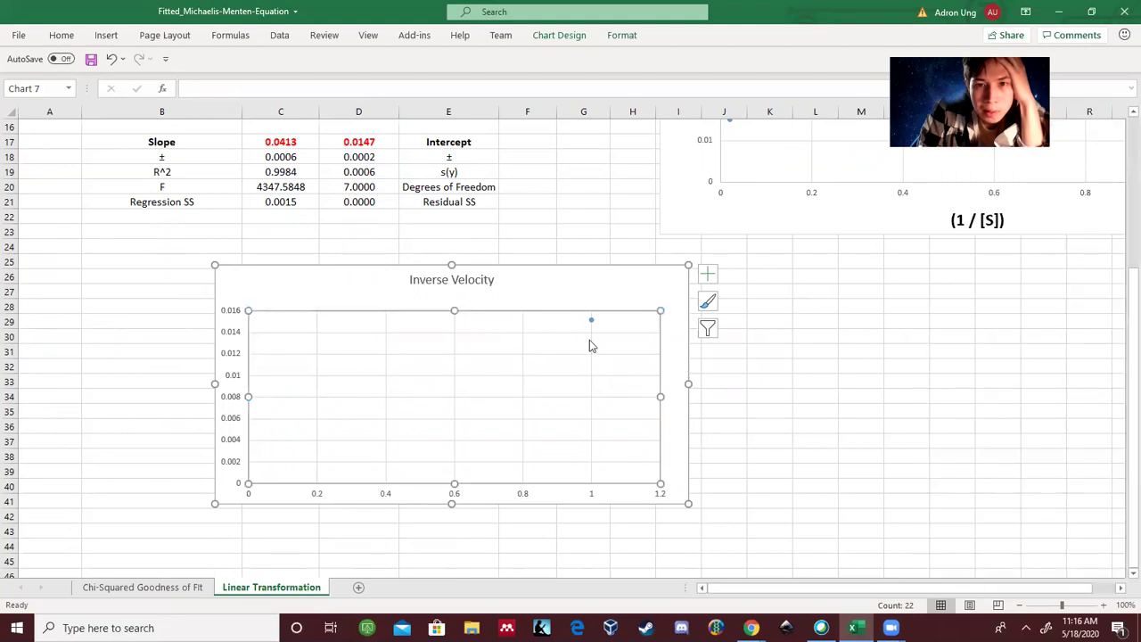
pyautogui.click(524, 283)
pyautogui.press('Delete')
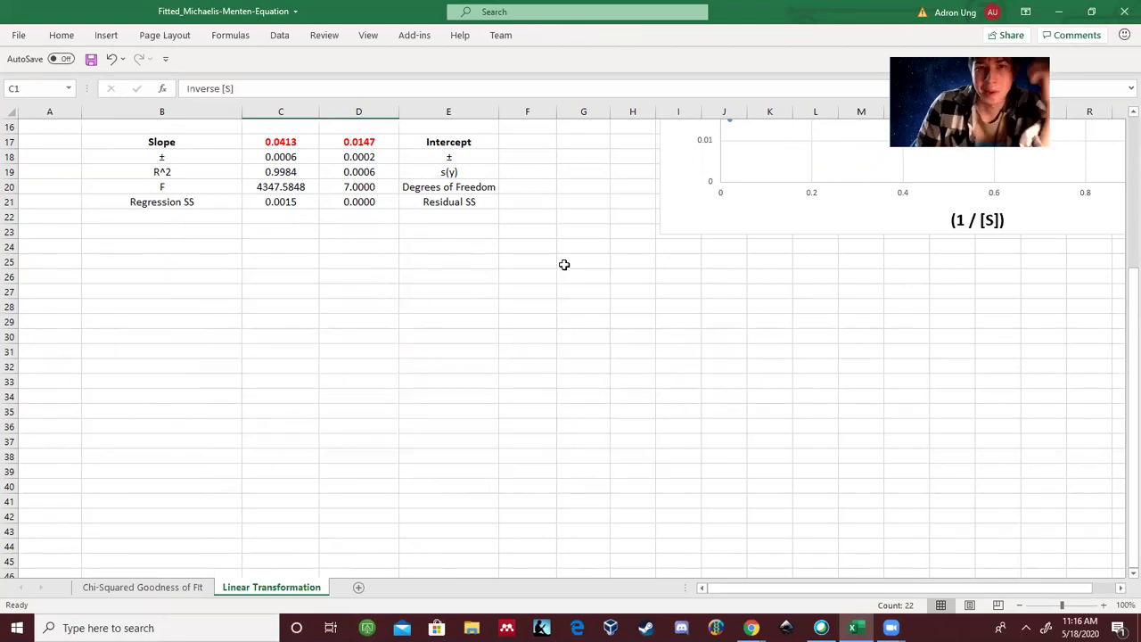
# Step: Insert a new marker-only scatter chart from C1:D11 and place it below the regression statistics, starting around row 26
pyautogui.scroll(5, 563, 265)
pyautogui.moveTo(272, 134); pyautogui.dragTo(358, 278)
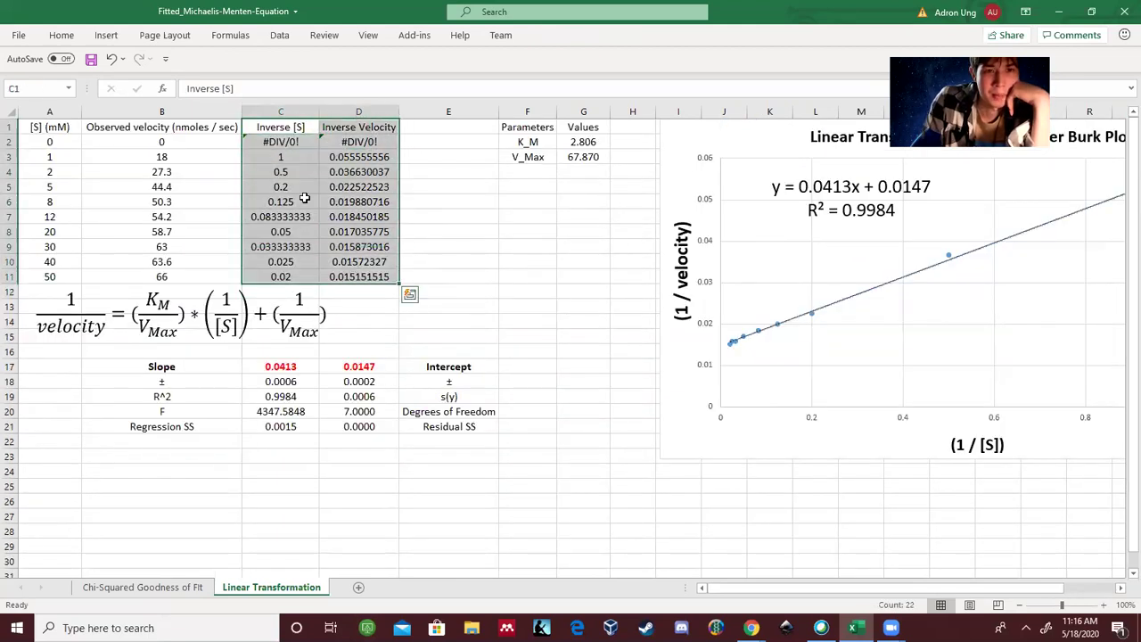
pyautogui.click(106, 34)
pyautogui.click(564, 80)
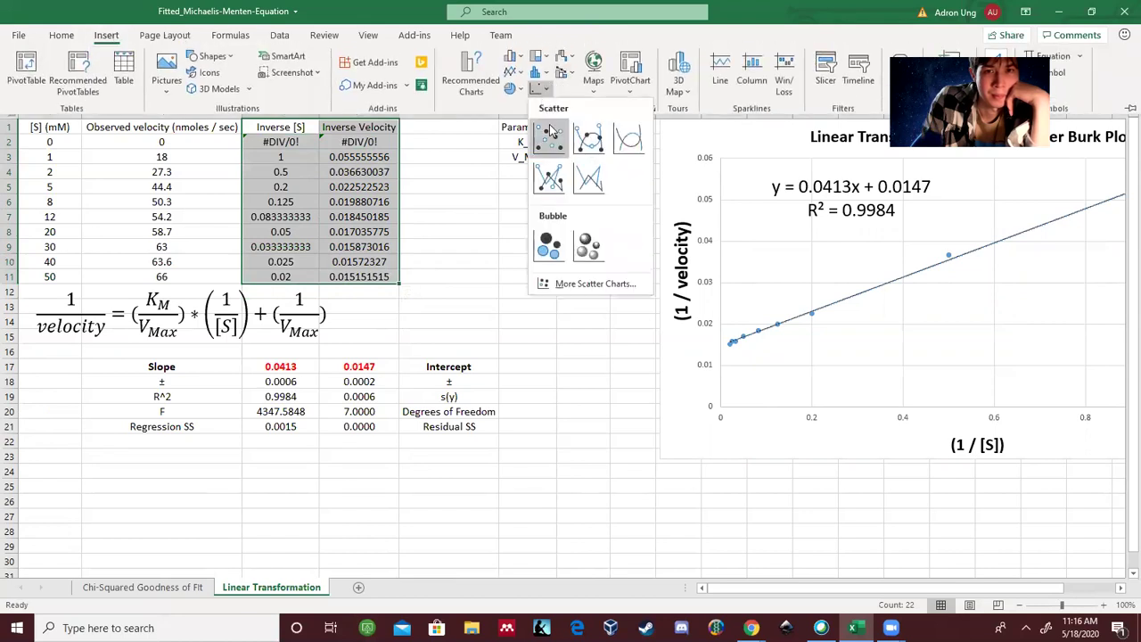
pyautogui.click(544, 143)
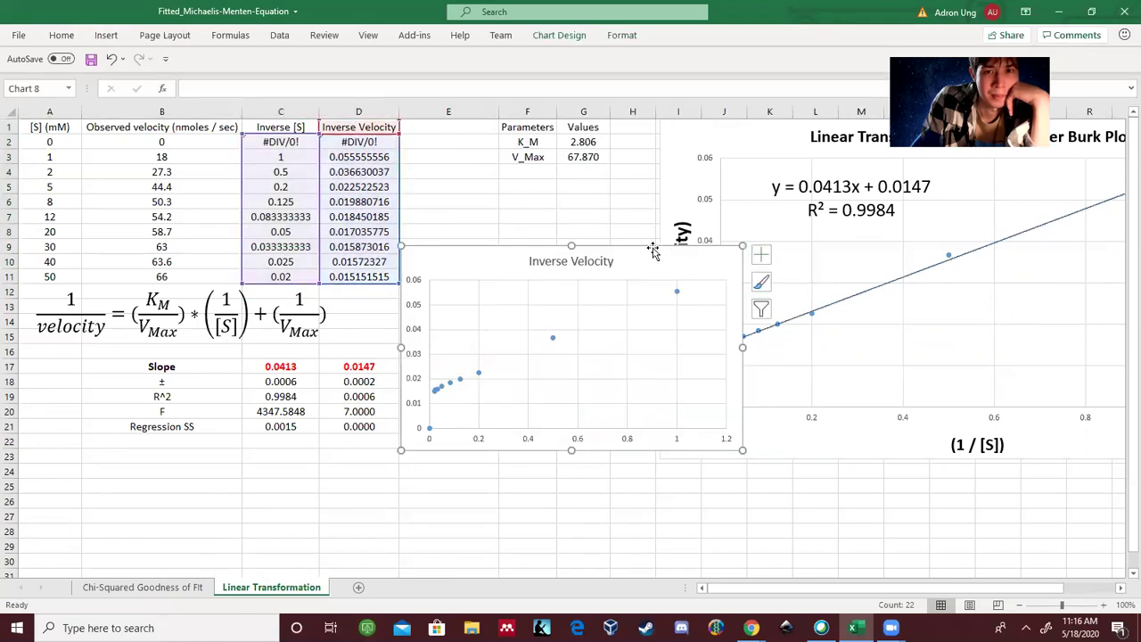
pyautogui.moveTo(648, 246); pyautogui.dragTo(538, 417)
pyautogui.scroll(-4, 513, 340)
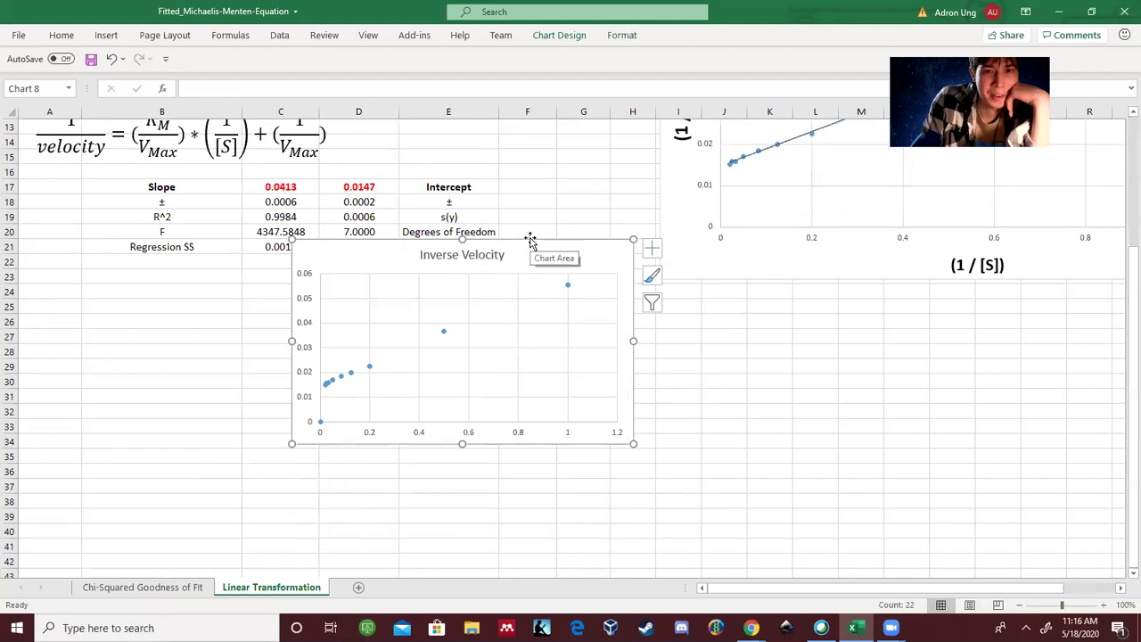
pyautogui.moveTo(526, 238); pyautogui.dragTo(536, 327)
# Step: Edit the new chart's Inverse Velocity series to take its X values from C3:C11
pyautogui.click(564, 37)
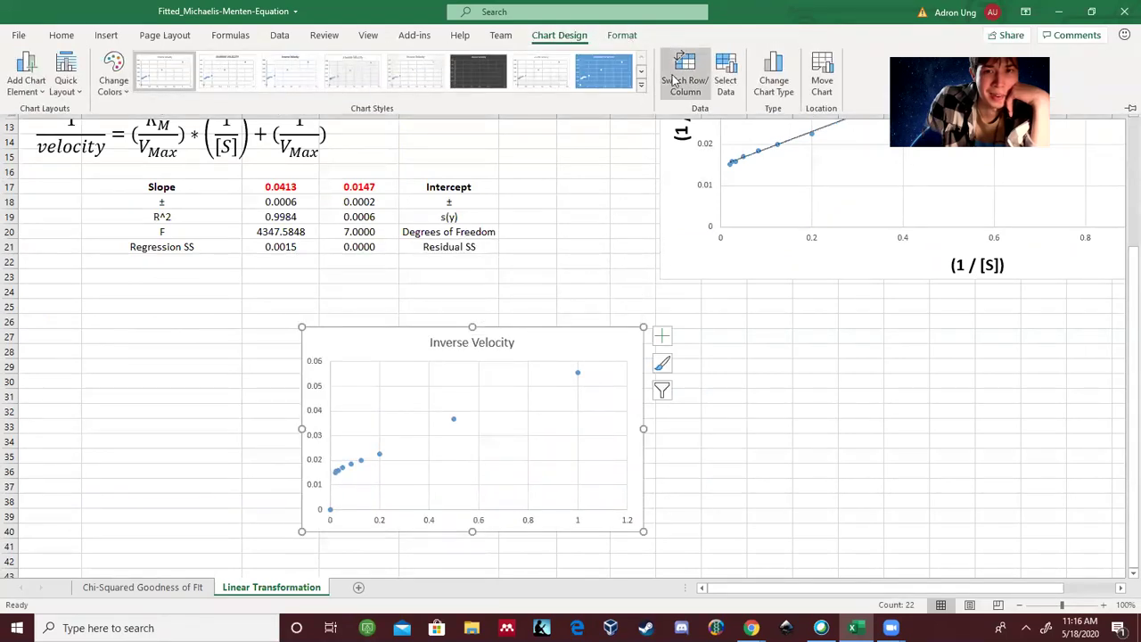
pyautogui.click(725, 73)
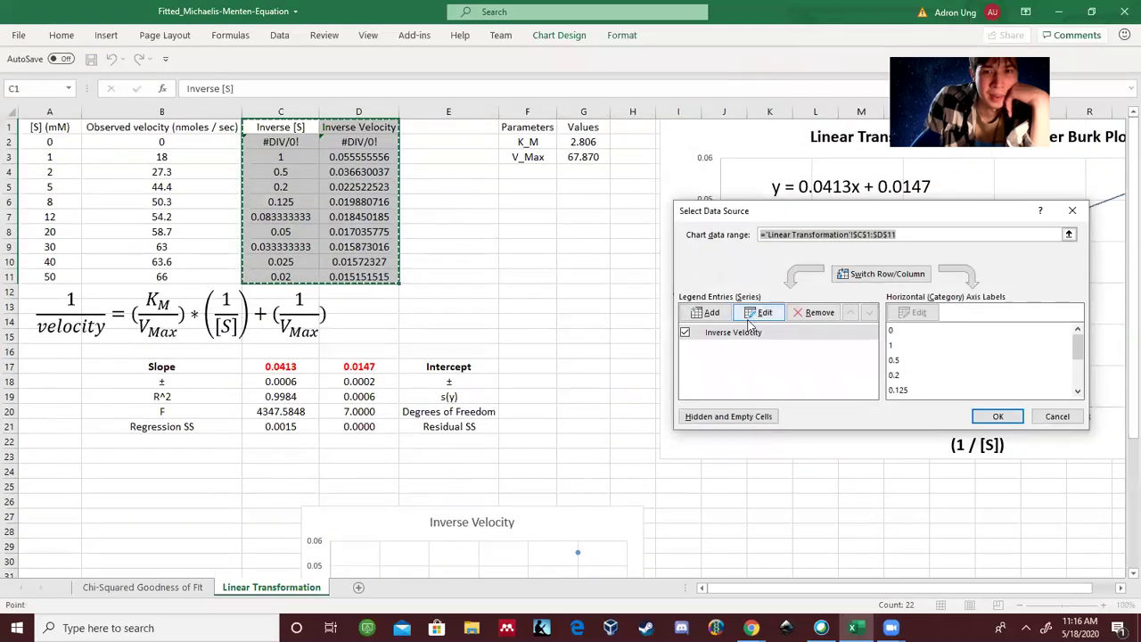
pyautogui.click(762, 314)
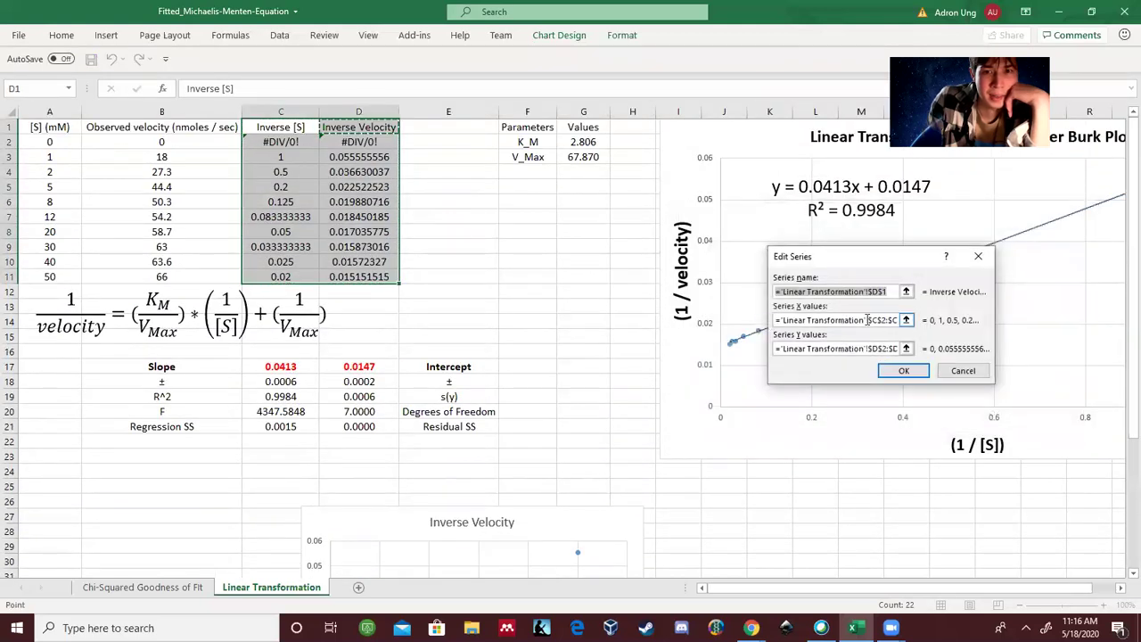
pyautogui.click(906, 320)
pyautogui.moveTo(285, 158); pyautogui.dragTo(285, 278)
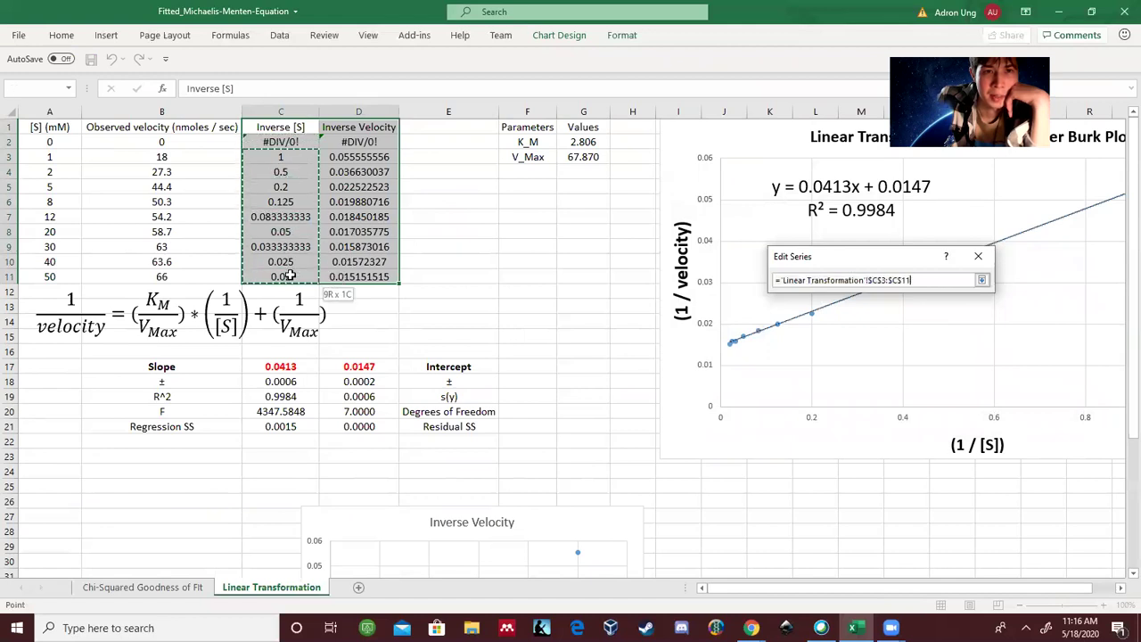
pyautogui.click(980, 282)
# Step: Set the series Y values to D3:D11 and apply the chart's data source changes
pyautogui.click(905, 349)
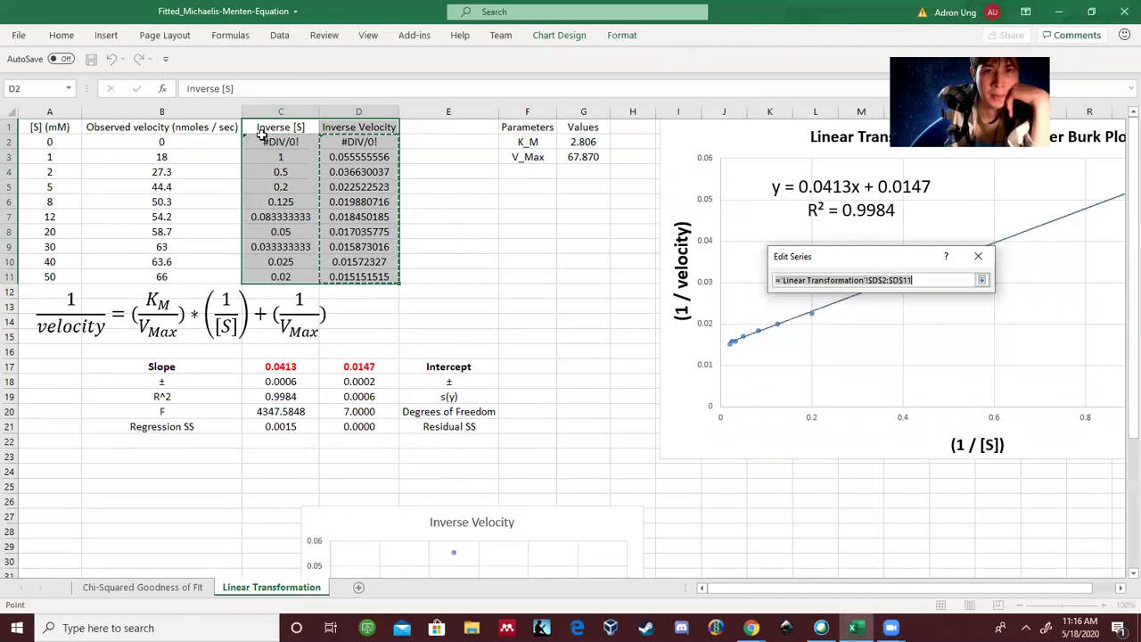
pyautogui.moveTo(368, 161); pyautogui.dragTo(368, 278)
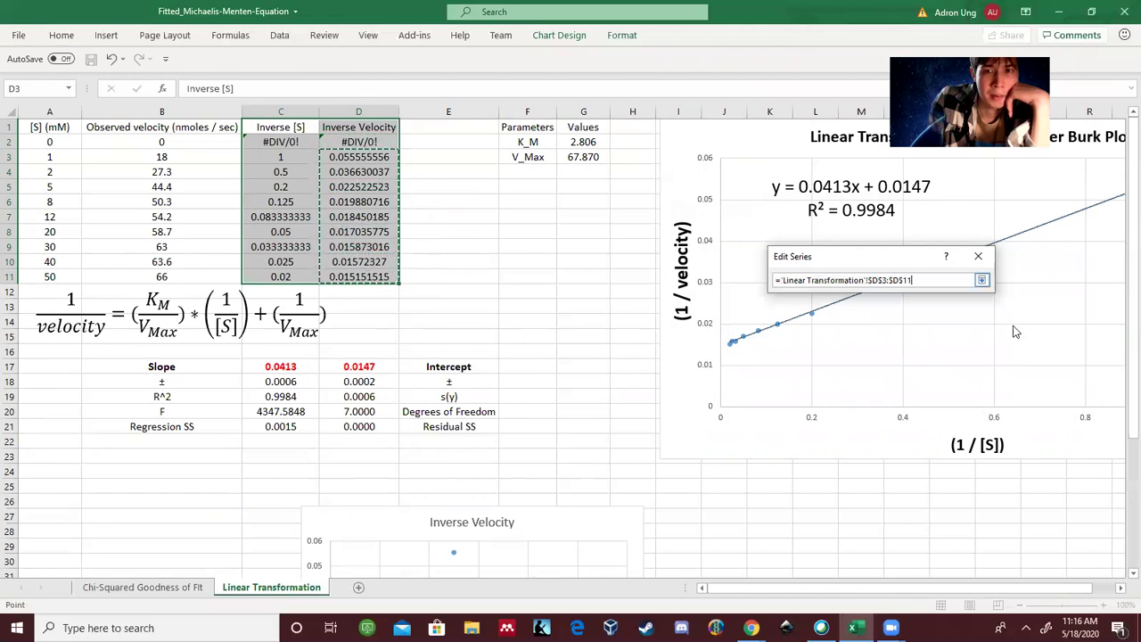
pyautogui.click(981, 280)
pyautogui.click(904, 371)
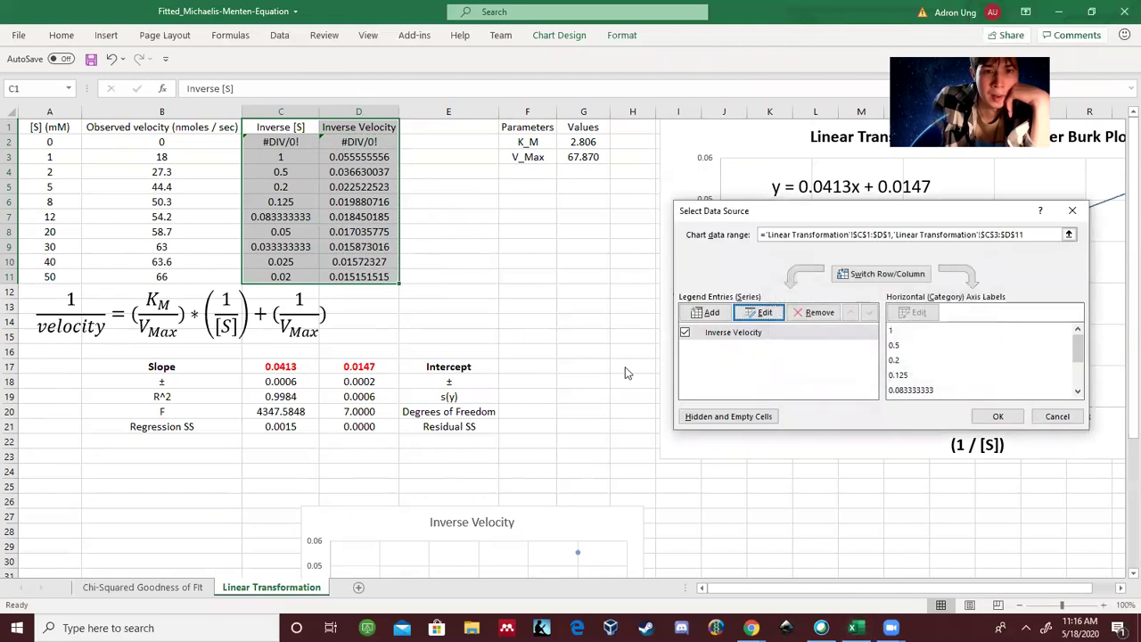
pyautogui.click(998, 416)
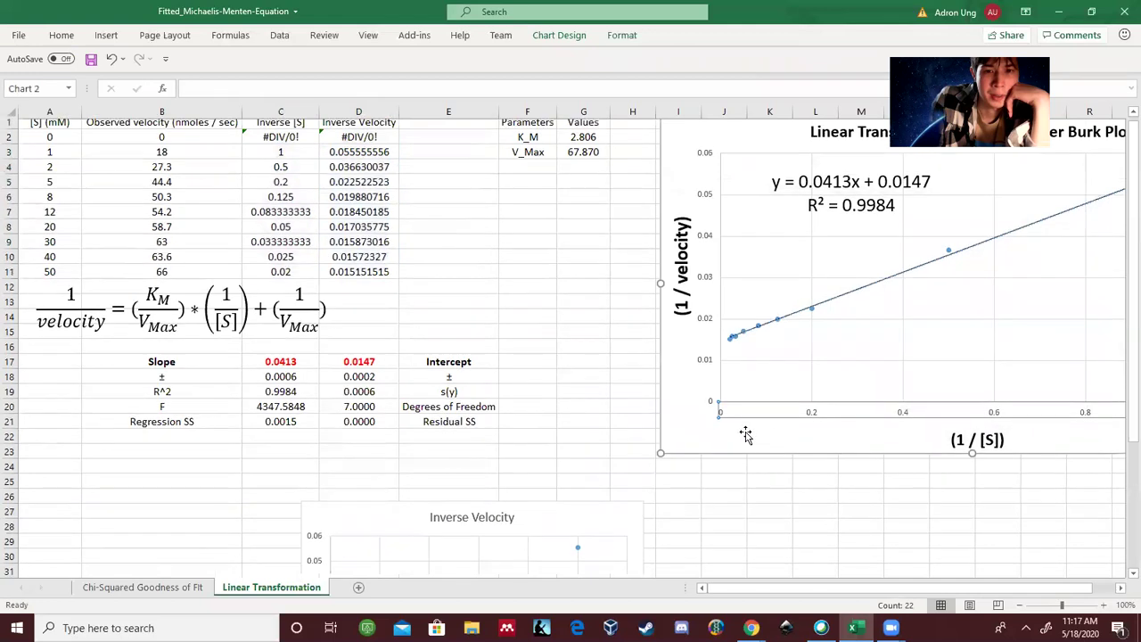
# Step: Add a linear trendline to the Inverse Velocity chart and open its formatting options
pyautogui.scroll(-5, 481, 401)
pyautogui.doubleClick(479, 401)
pyautogui.click(659, 295)
pyautogui.click(772, 410)
pyautogui.click(838, 477)
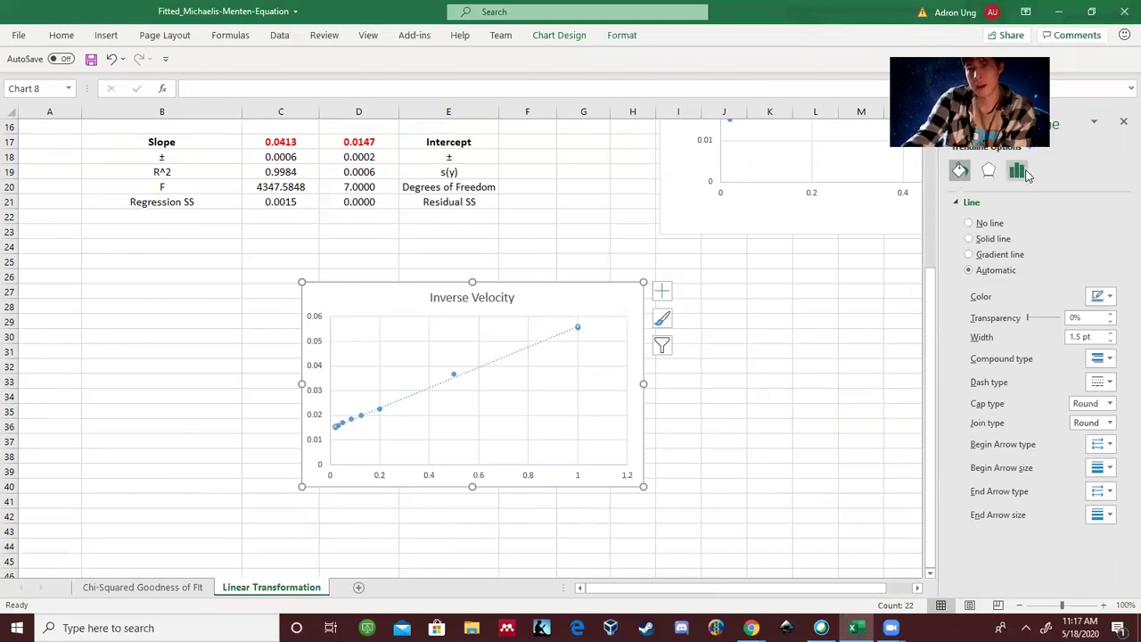
# Step: Display the trendline's equation and R-squared value on the chart, and move the label clear of the line under the title
pyautogui.click(1017, 172)
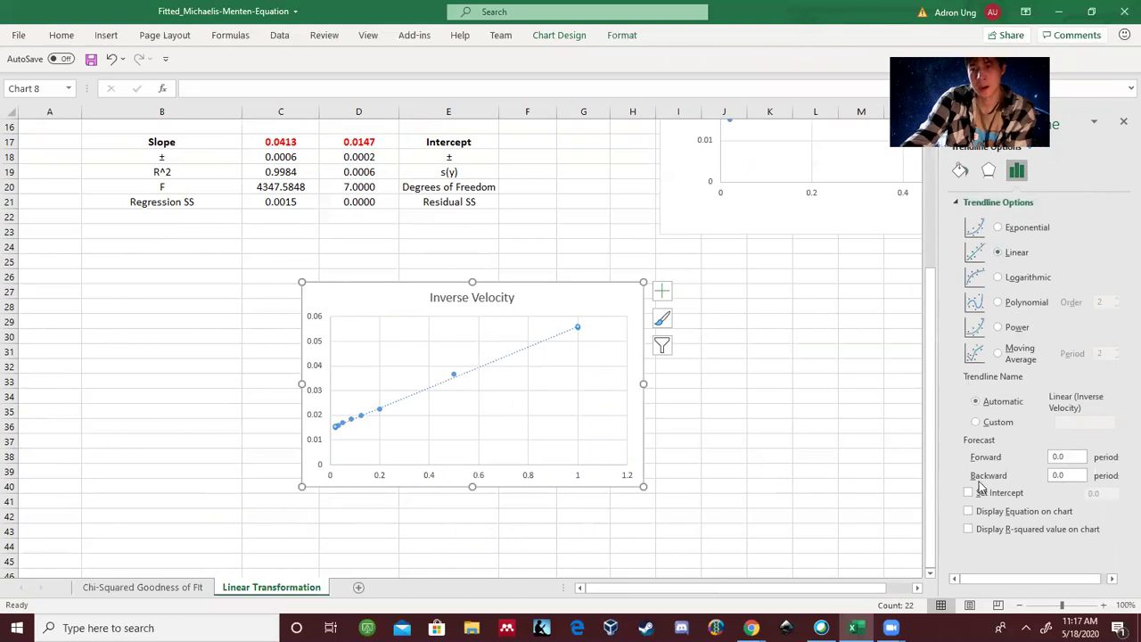
pyautogui.click(971, 529)
pyautogui.click(521, 337)
pyautogui.moveTo(517, 320); pyautogui.dragTo(414, 325)
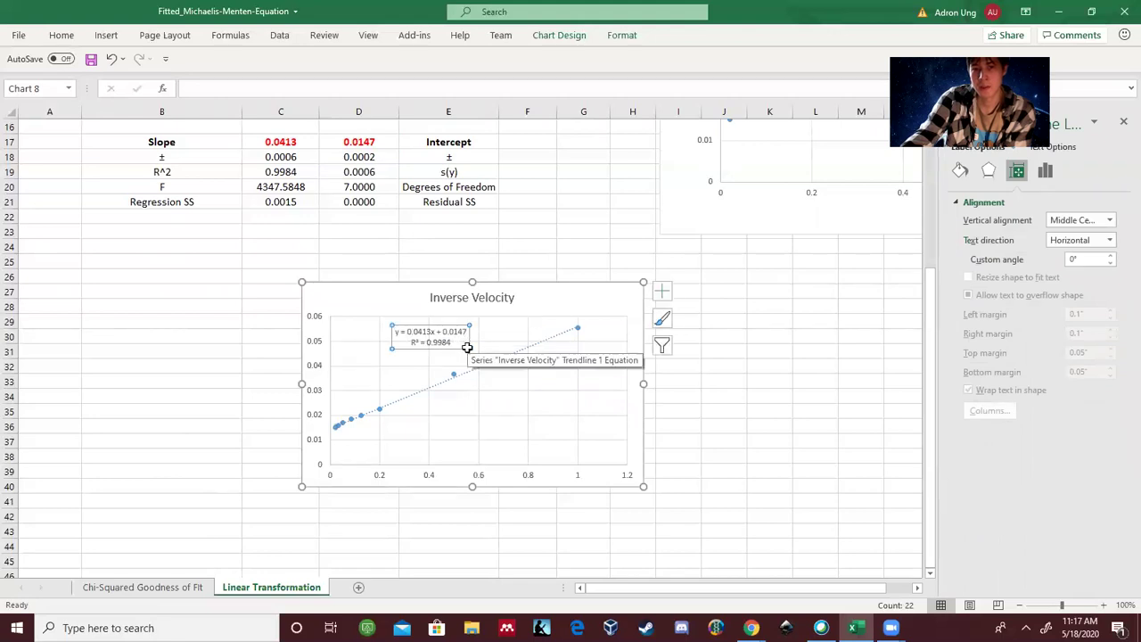
pyautogui.click(1049, 170)
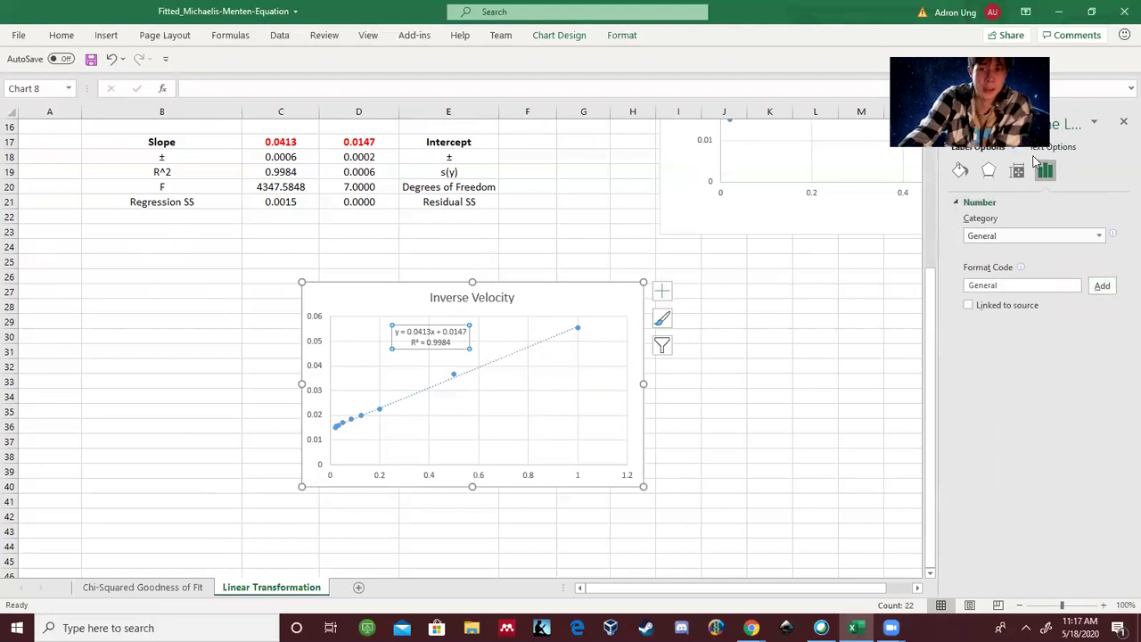
# Step: Open the Chi-Squared Goodness of Fit sheet and view the fitted parameters and the nonlinear regression chart
pyautogui.click(142, 586)
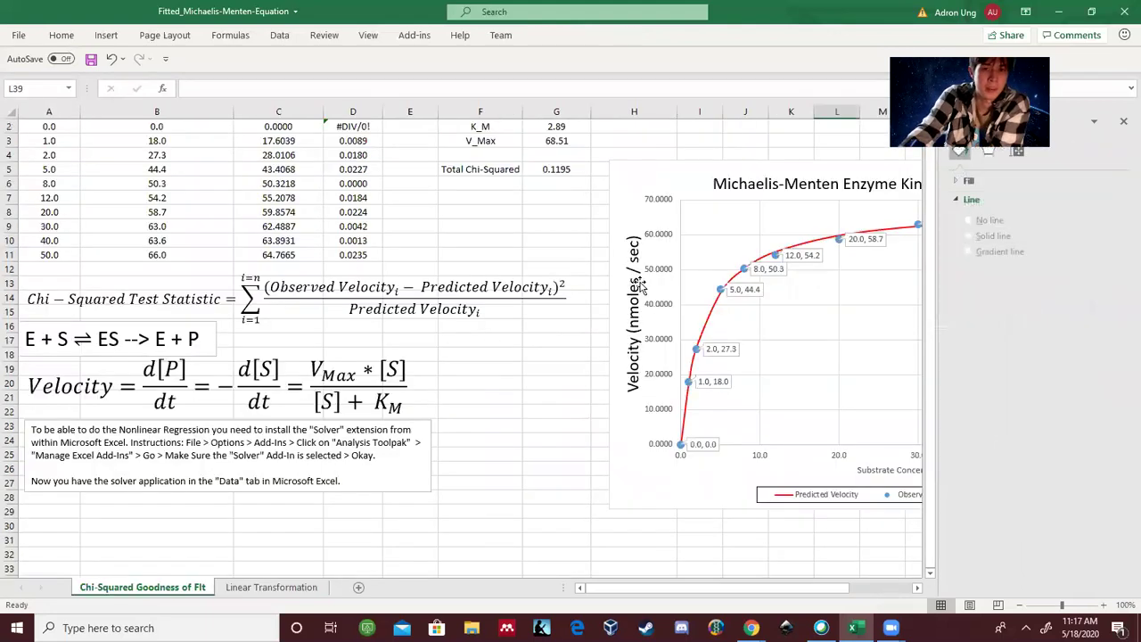
pyautogui.scroll(1, 765, 303)
pyautogui.moveTo(638, 586); pyautogui.dragTo(704, 586)
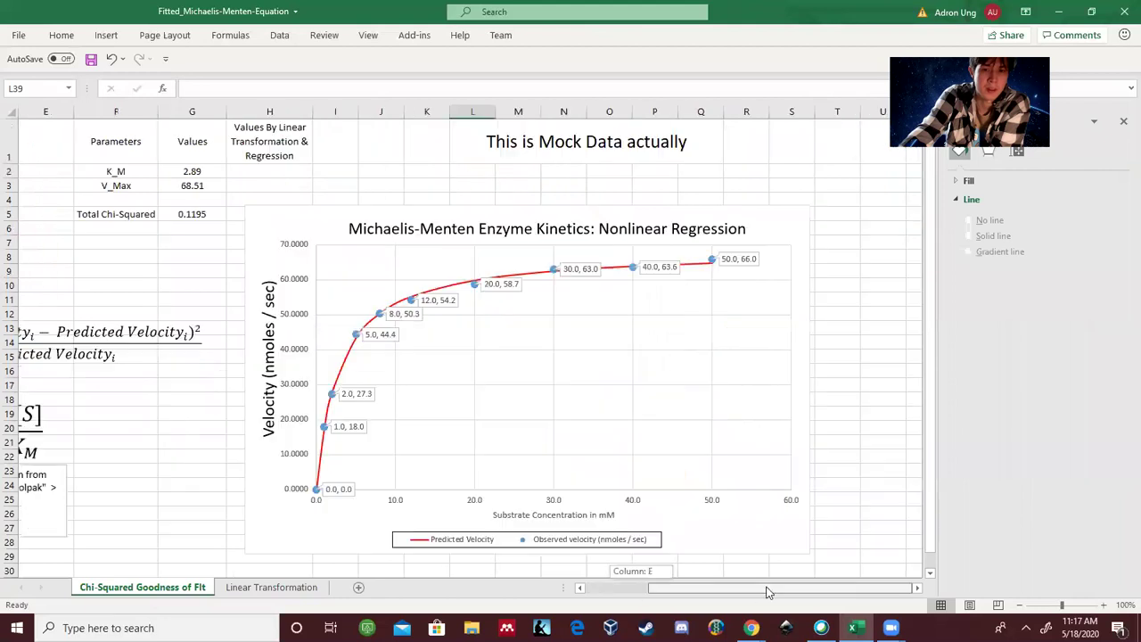
# Step: On the Linear Transformation sheet, examine the Inverse Velocity chart's trendline equation and R-squared alongside the regression statistics table
pyautogui.click(271, 586)
pyautogui.click(542, 356)
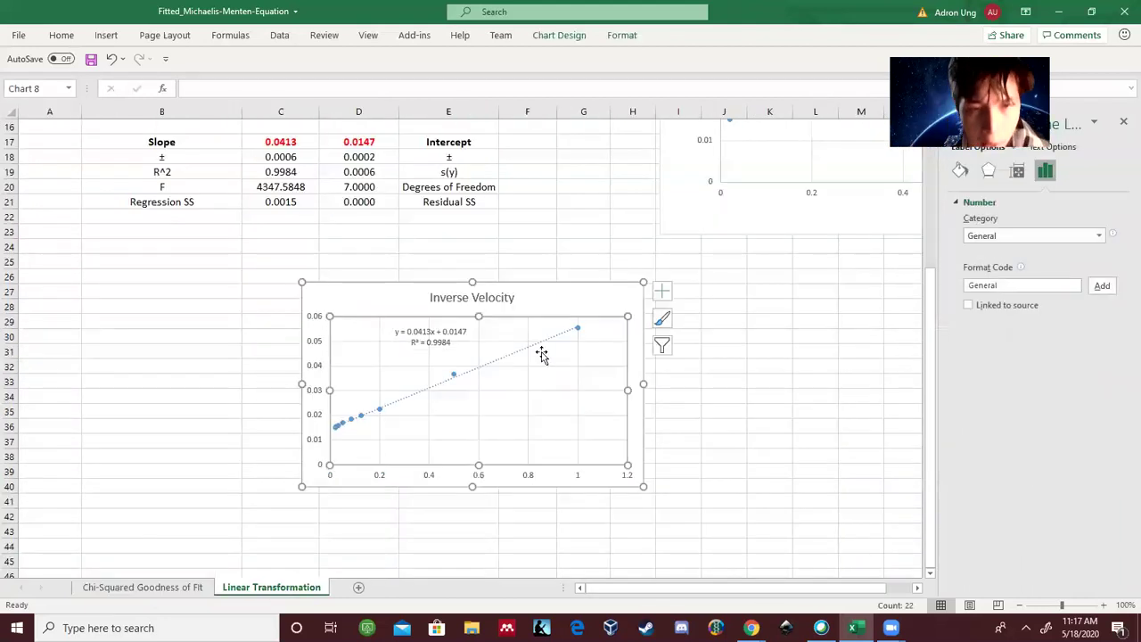
pyautogui.click(428, 344)
pyautogui.scroll(5, 457, 377)
pyautogui.scroll(-6, 415, 339)
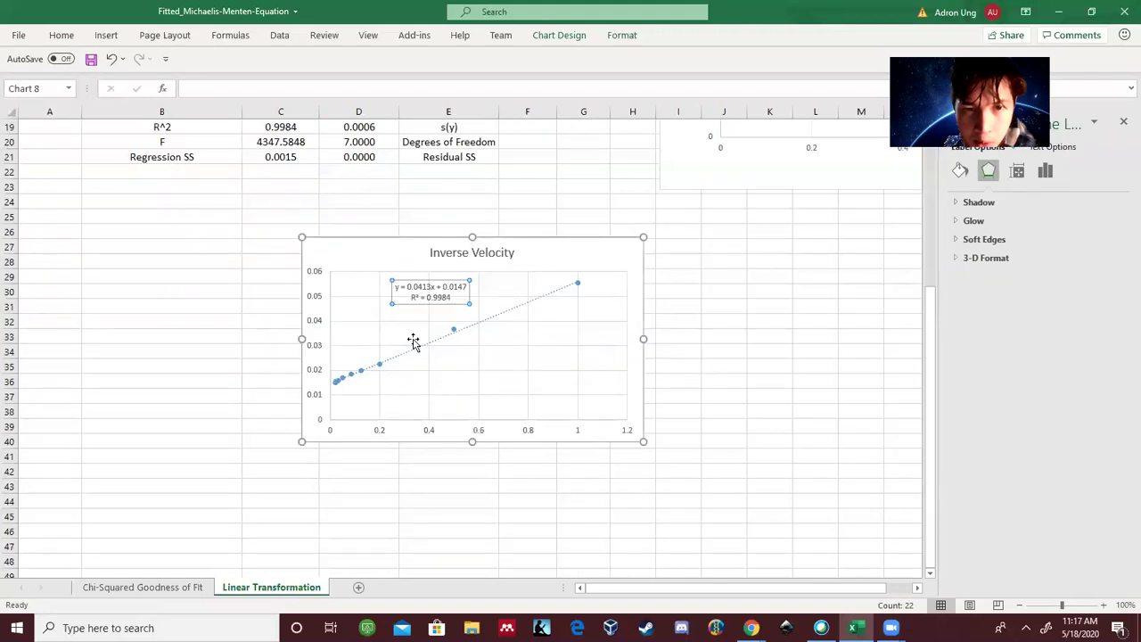
pyautogui.click(372, 314)
pyautogui.scroll(6, 372, 314)
pyautogui.click(205, 374)
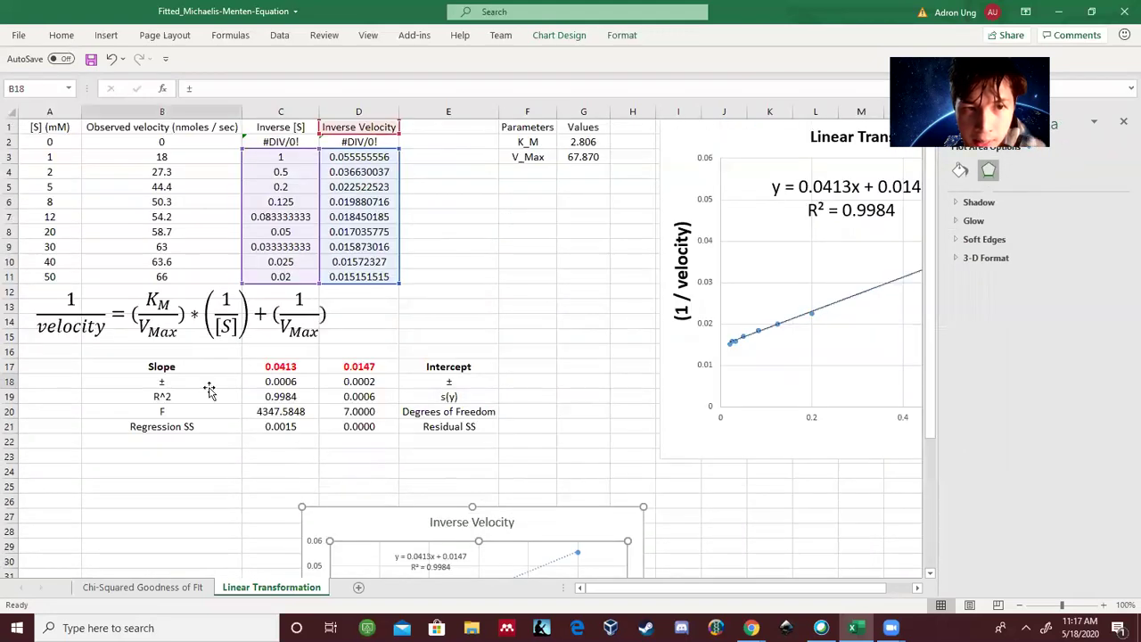
# Step: Inspect the LINEST formula behind the slope in C17 and review the error, R^2 and F statistics below it
pyautogui.click(277, 365)
pyautogui.doubleClick(276, 366)
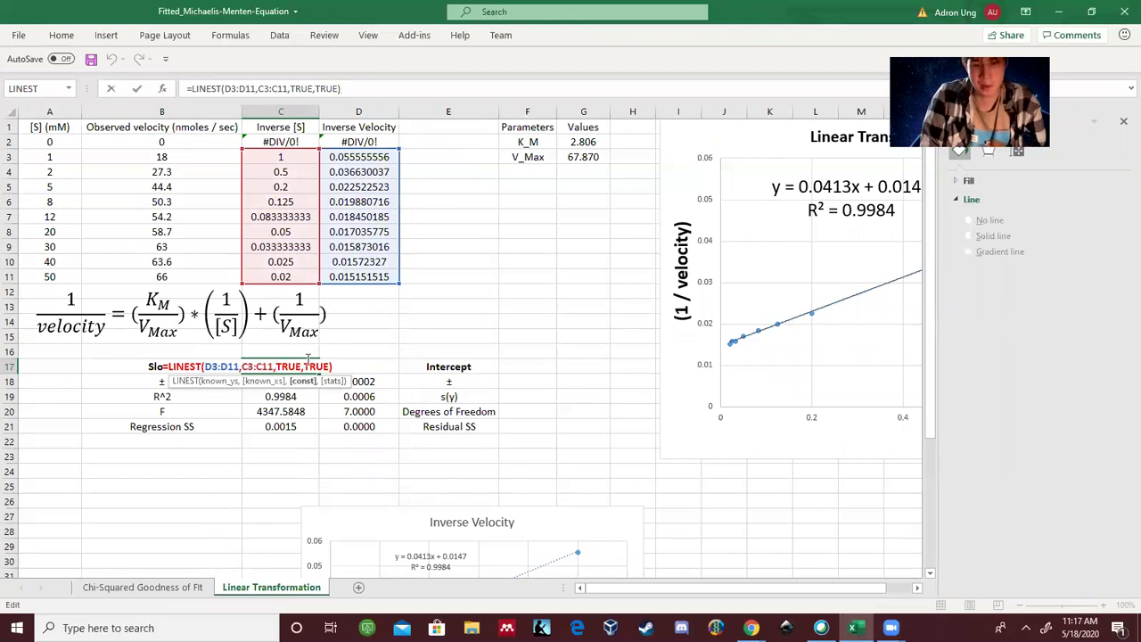
pyautogui.press('Escape')
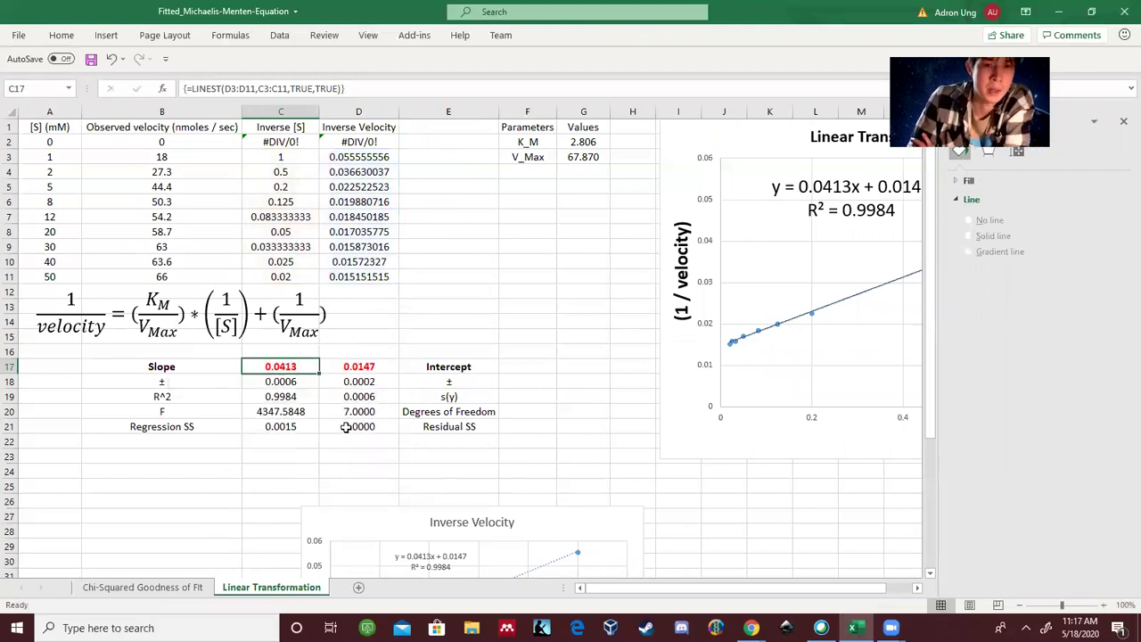
pyautogui.moveTo(247, 385); pyautogui.dragTo(269, 396)
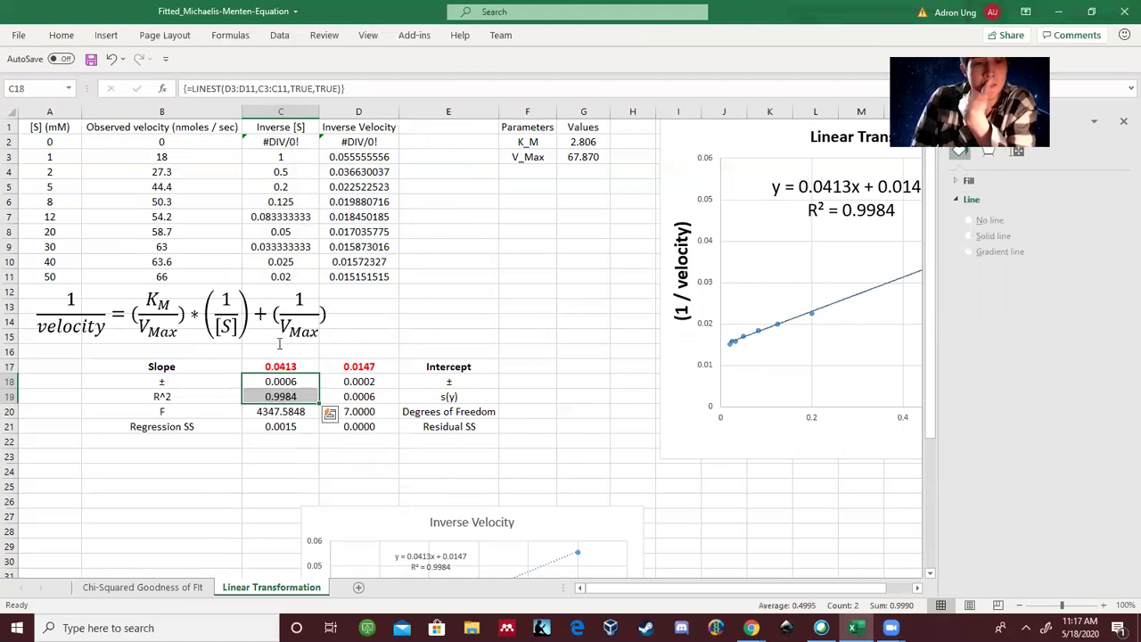
pyautogui.moveTo(264, 381); pyautogui.dragTo(354, 381)
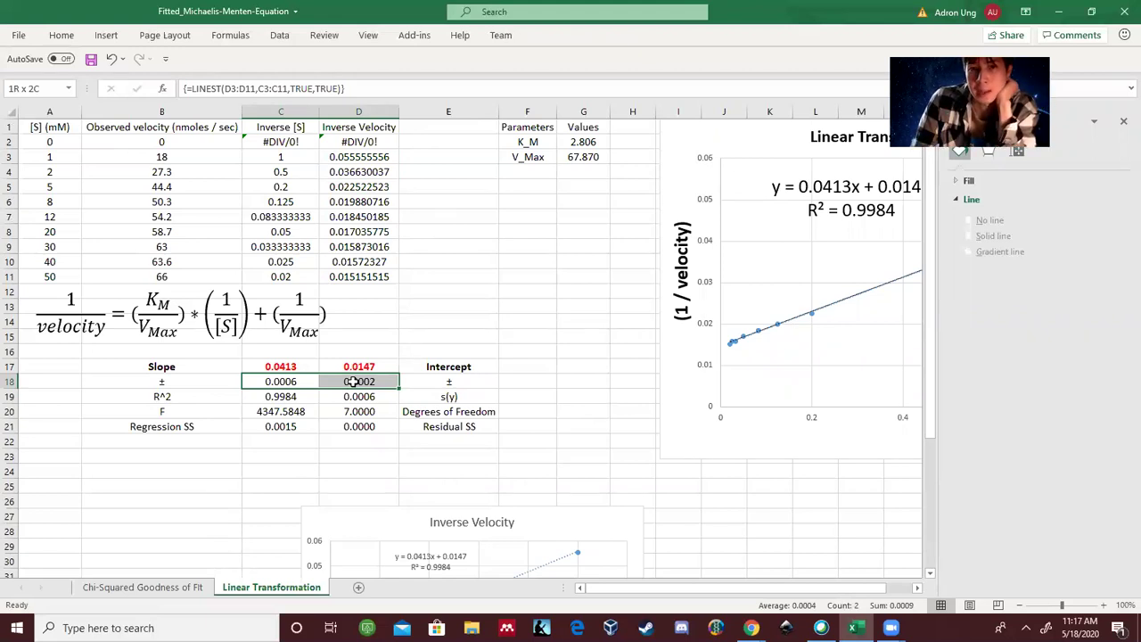
pyautogui.click(301, 413)
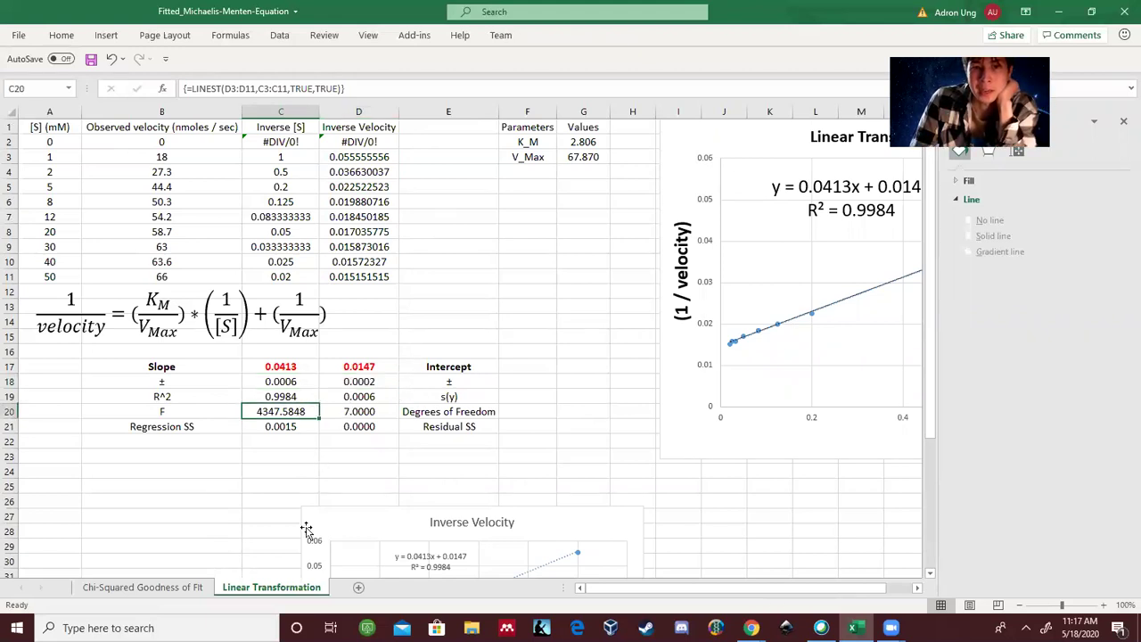
pyautogui.click(511, 259)
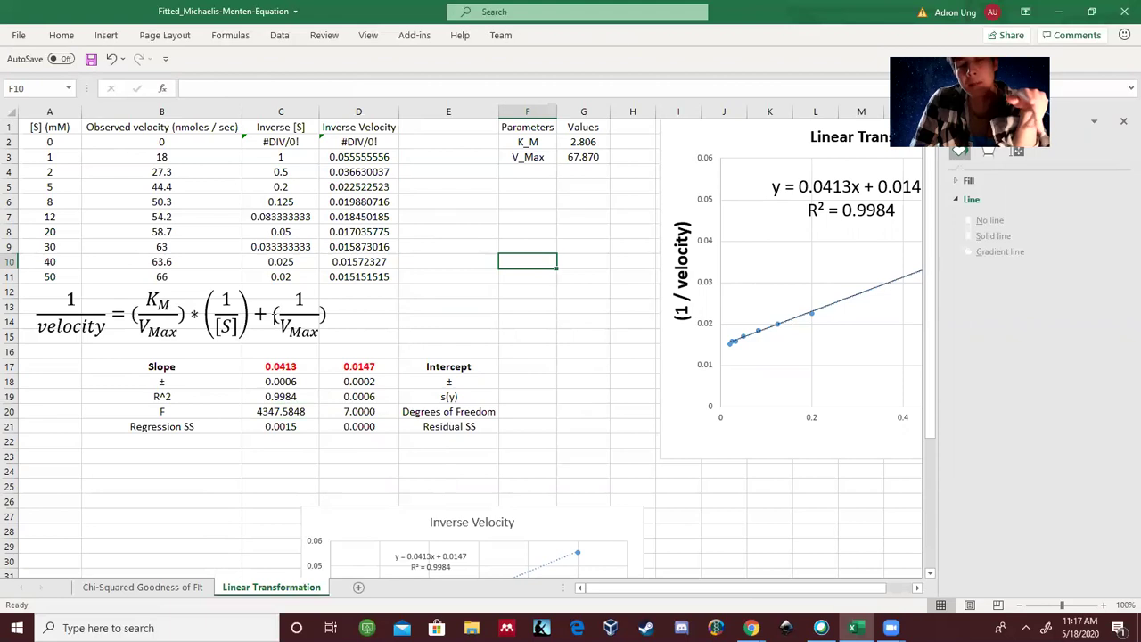
# Step: Inspect the formulas that derive V_Max in G3 and K_M in G2 from the regression's intercept and slope
pyautogui.click(593, 157)
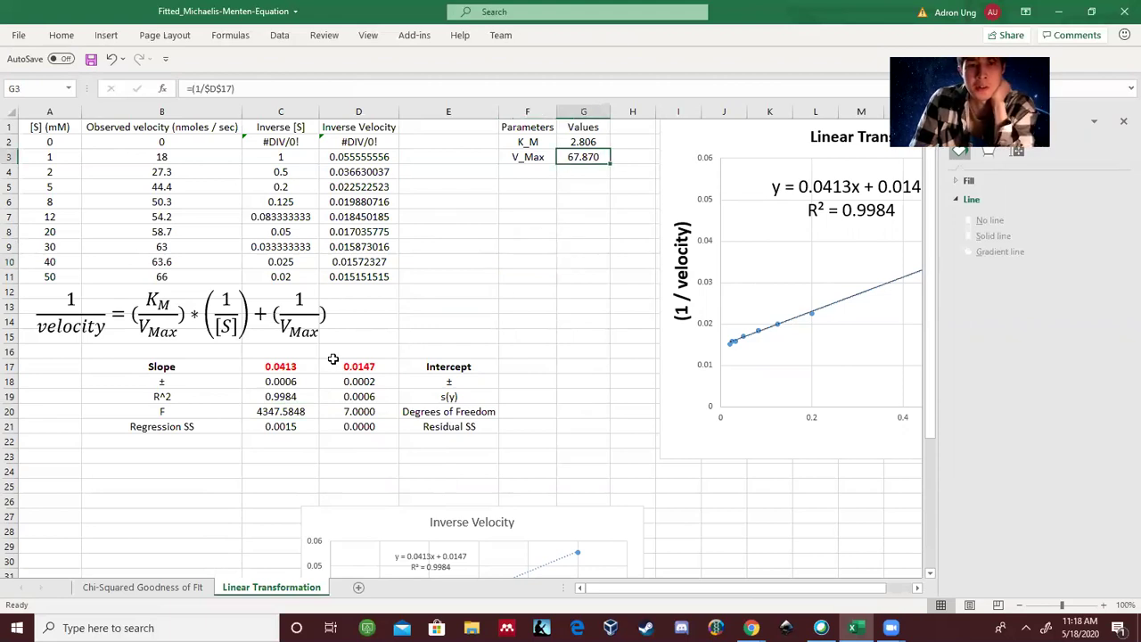
pyautogui.moveTo(739, 592); pyautogui.dragTo(760, 592)
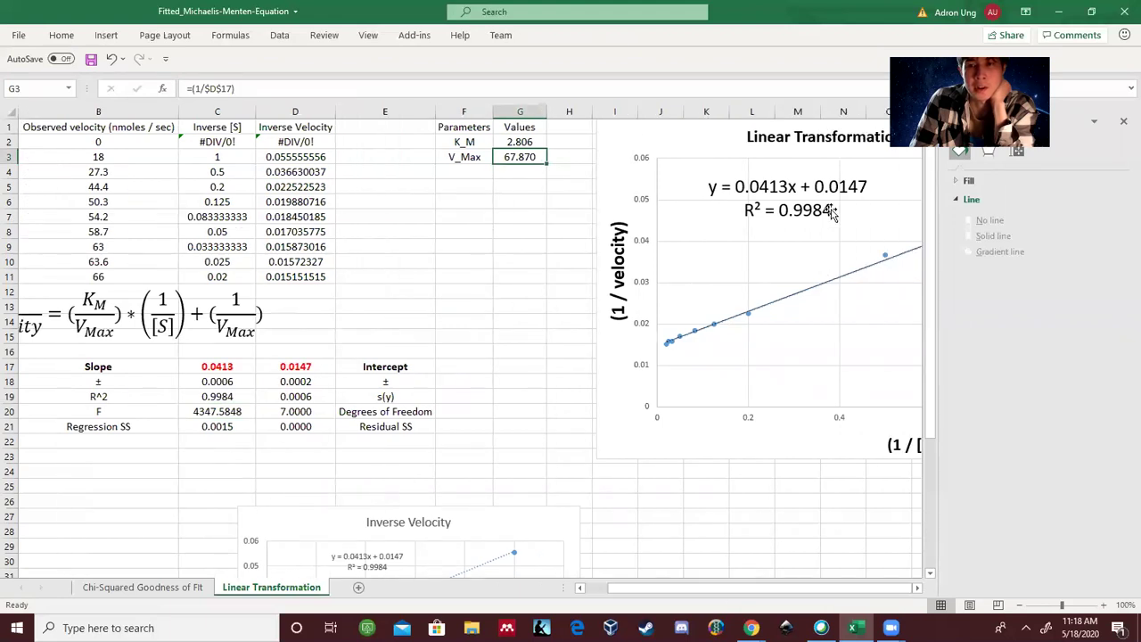
pyautogui.doubleClick(513, 156)
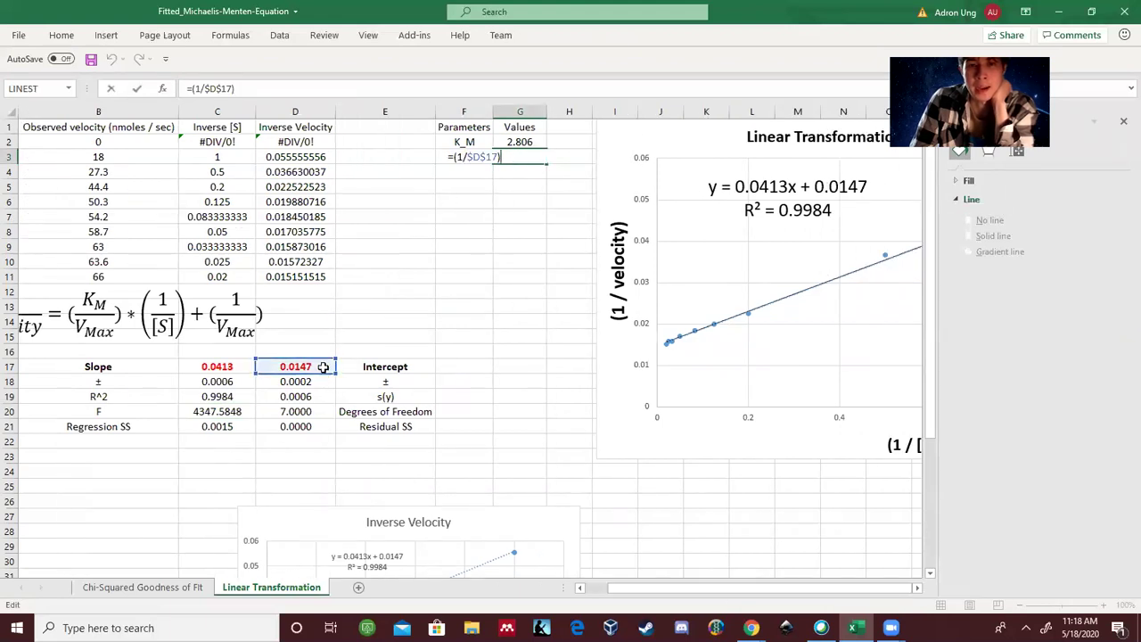
pyautogui.press('Return')
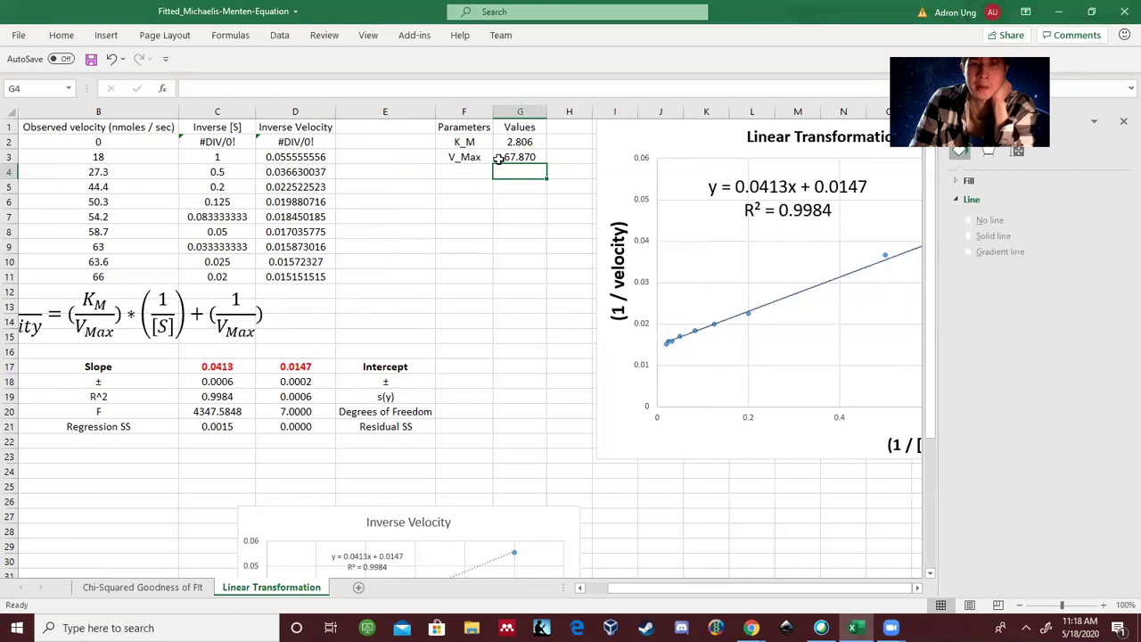
pyautogui.doubleClick(525, 142)
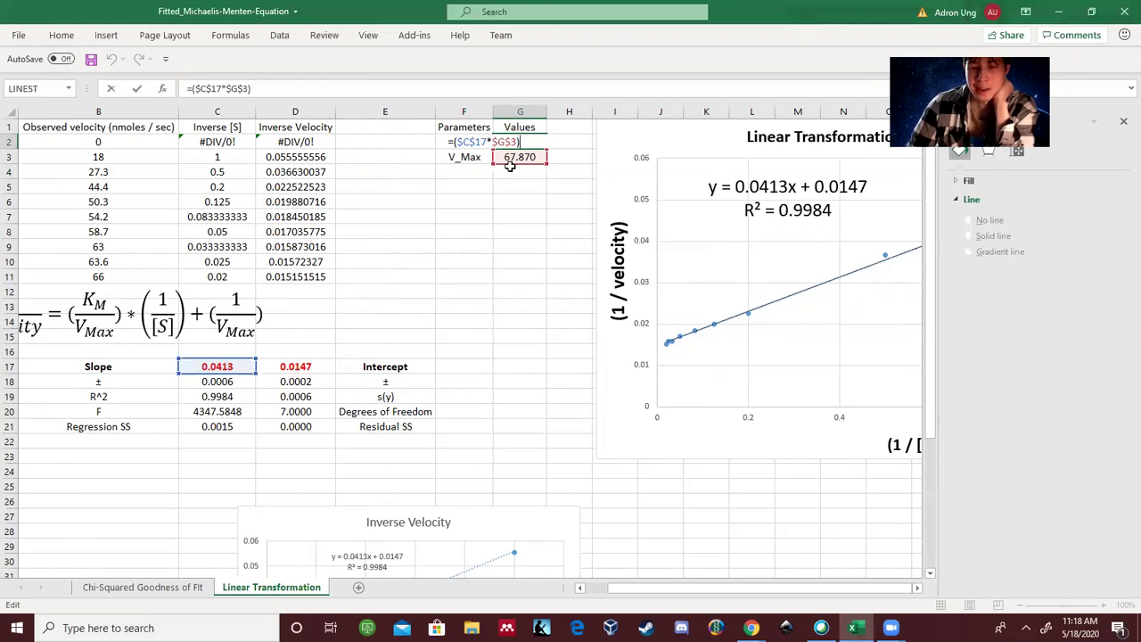
pyautogui.press('Return')
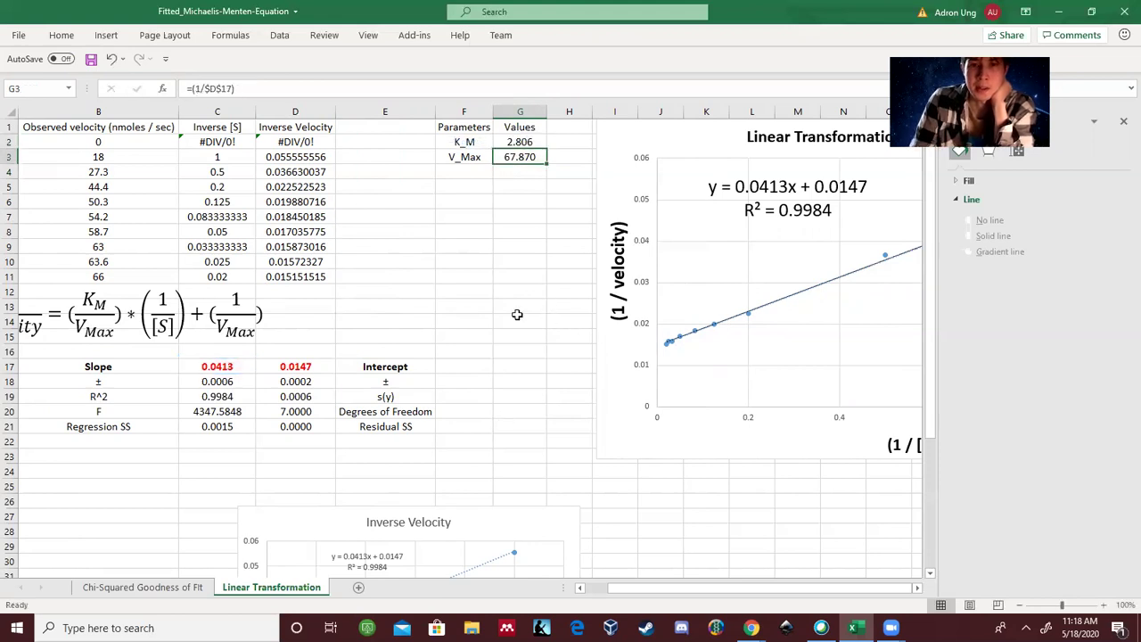
# Step: On the Chi-Squared Goodness of Fit sheet, enter the linear transformation values 2.806 for K_M in H2 and 67.87 for V_Max in H3
pyautogui.click(156, 588)
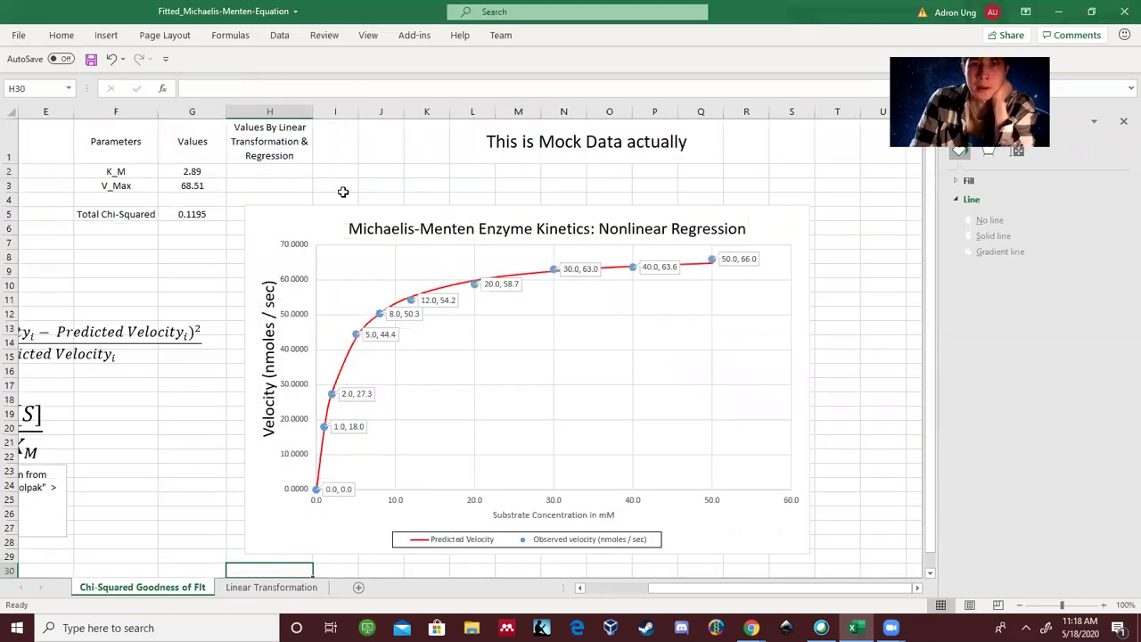
pyautogui.doubleClick(287, 173)
pyautogui.write('2.806')
pyautogui.press('Return')
pyautogui.write('67.87')
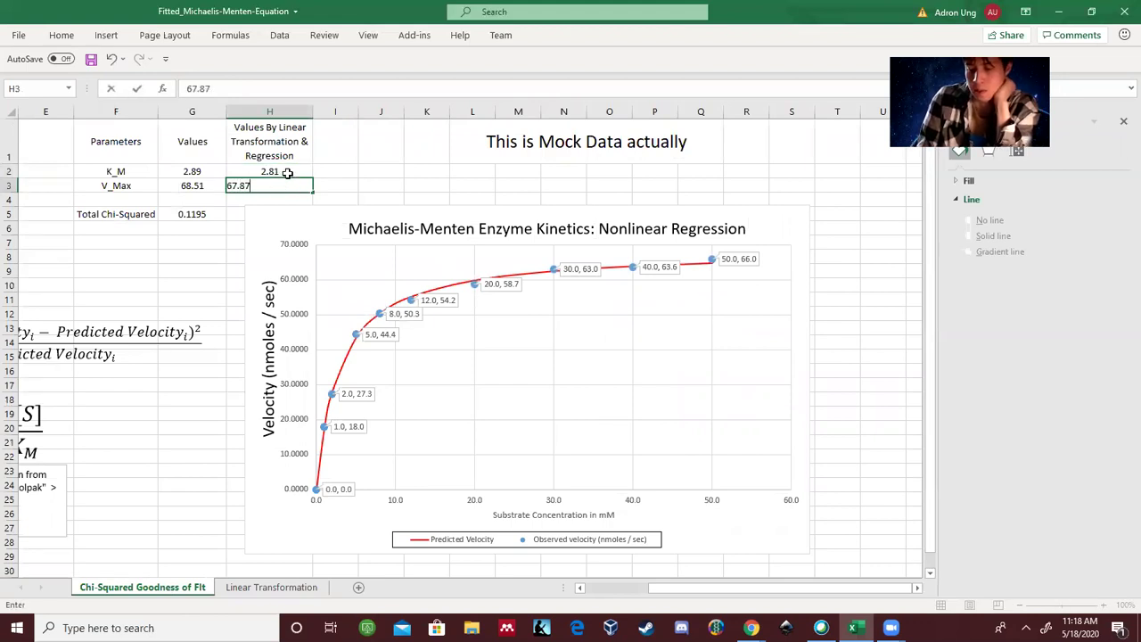
pyautogui.press('Return')
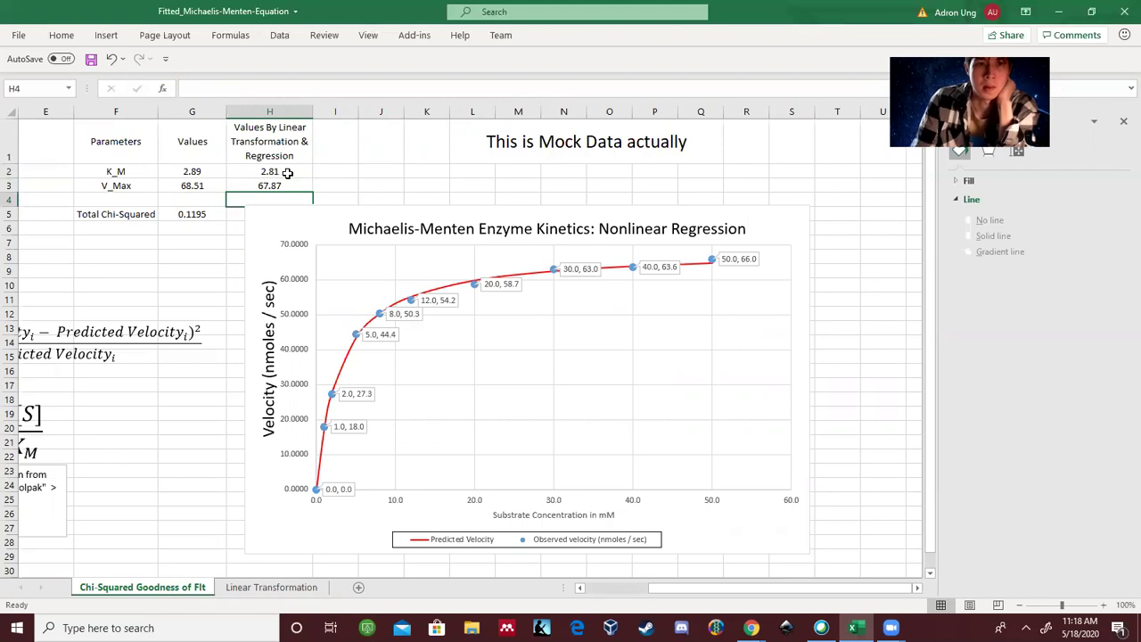
# Step: Display the linear transformation K_M in H2 with three decimal places
pyautogui.click(287, 172)
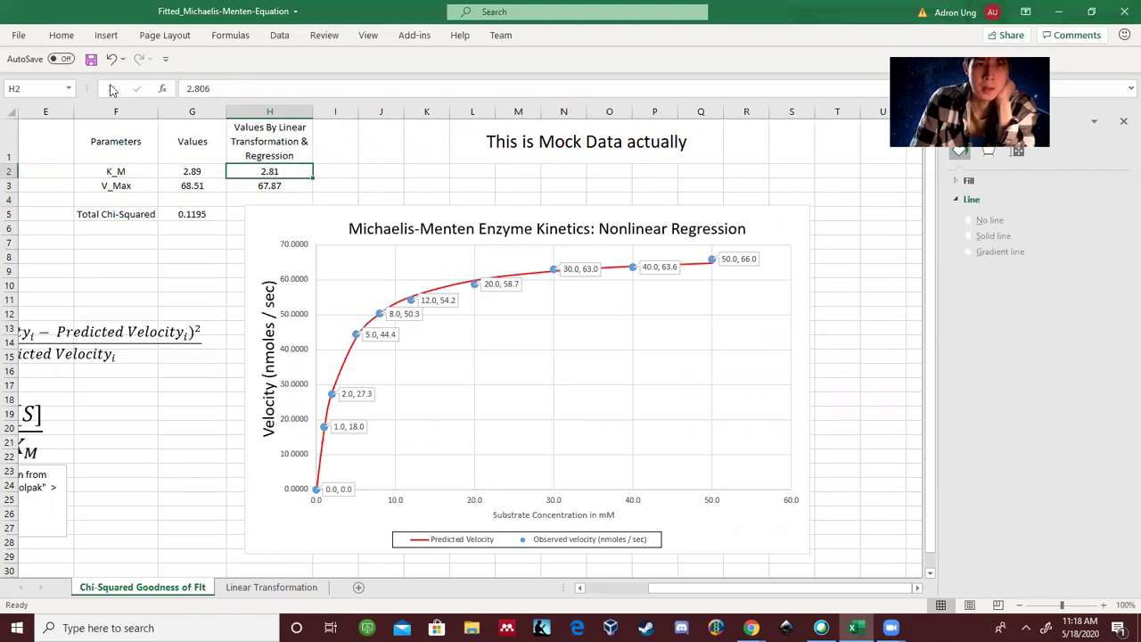
pyautogui.click(62, 35)
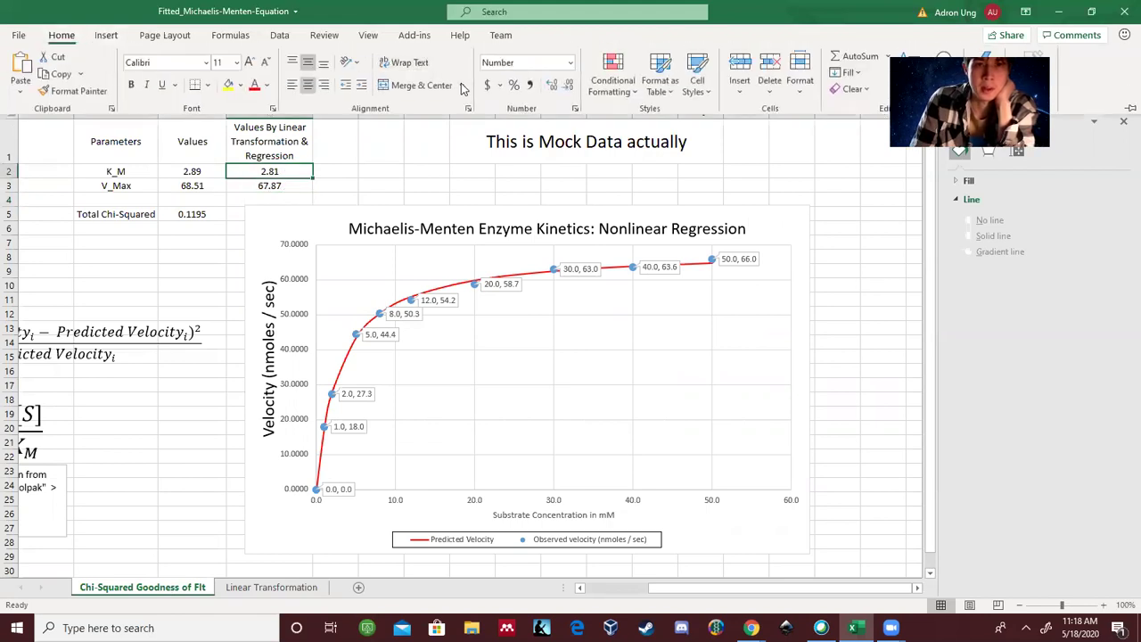
pyautogui.click(552, 84)
pyautogui.click(350, 182)
pyautogui.click(329, 182)
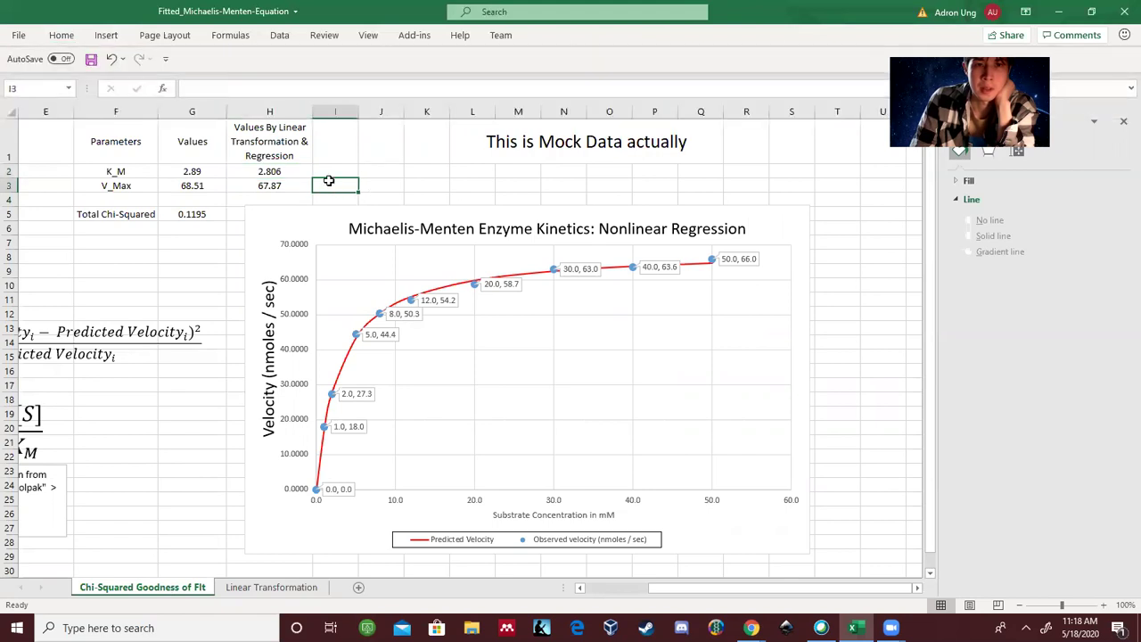
# Step: Copy the fitted parameters and total chi-squared in G2:G5 and paste them as values starting at F7
pyautogui.moveTo(744, 589)
pyautogui.mouseDown()
pyautogui.moveTo(683, 589)
pyautogui.moveTo(728, 589)
pyautogui.mouseUp()
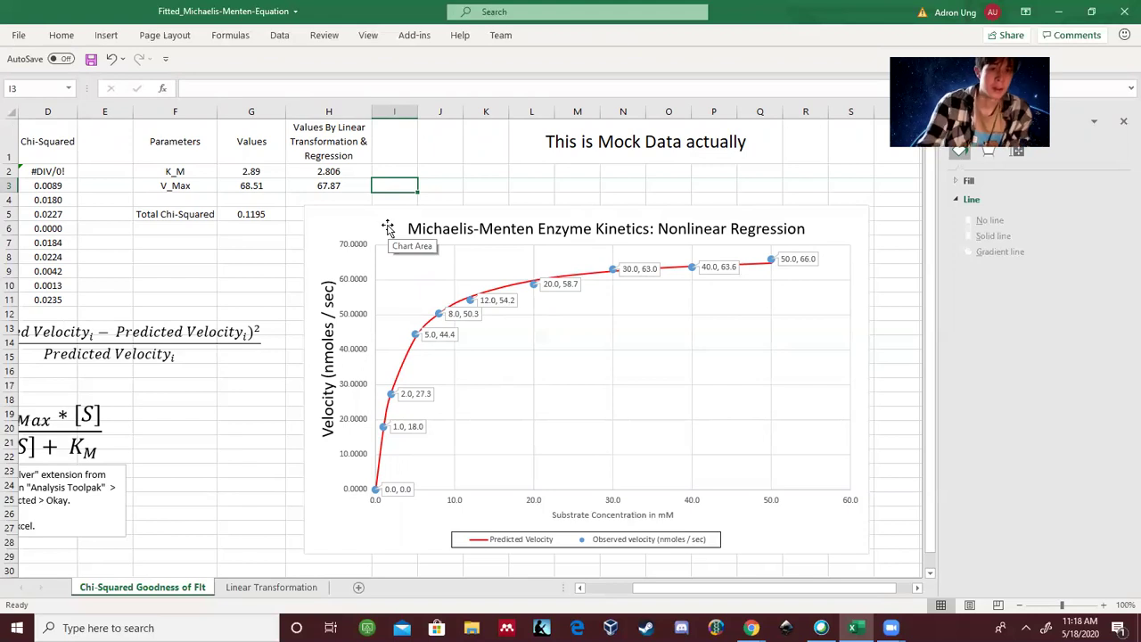
pyautogui.moveTo(267, 171); pyautogui.dragTo(266, 216)
pyautogui.rightClick(268, 216)
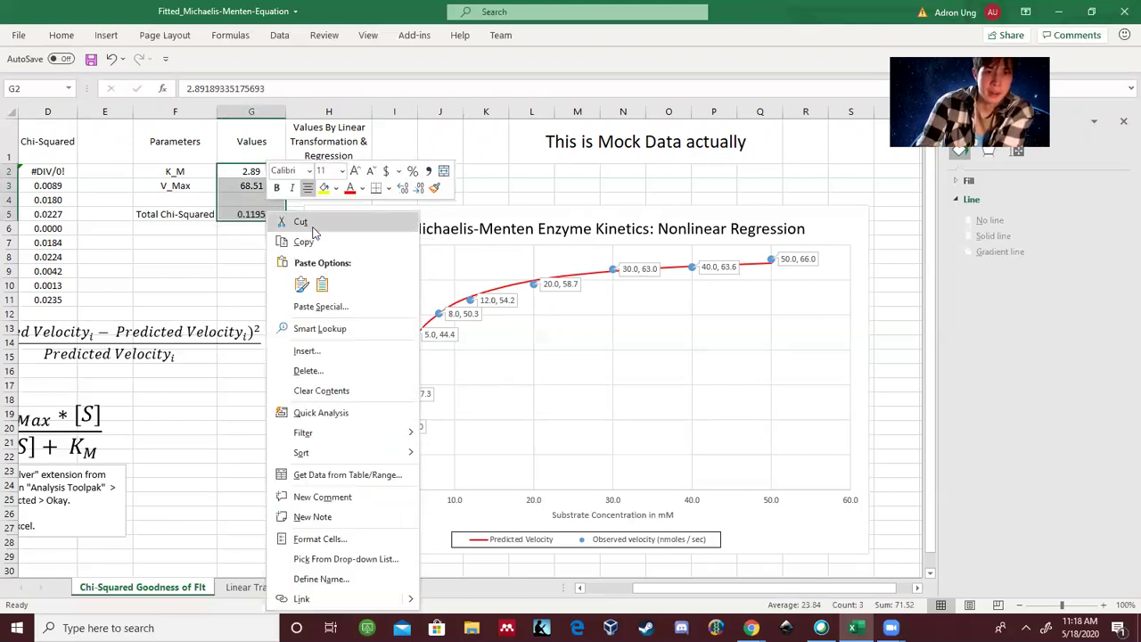
pyautogui.click(307, 242)
pyautogui.click(184, 243)
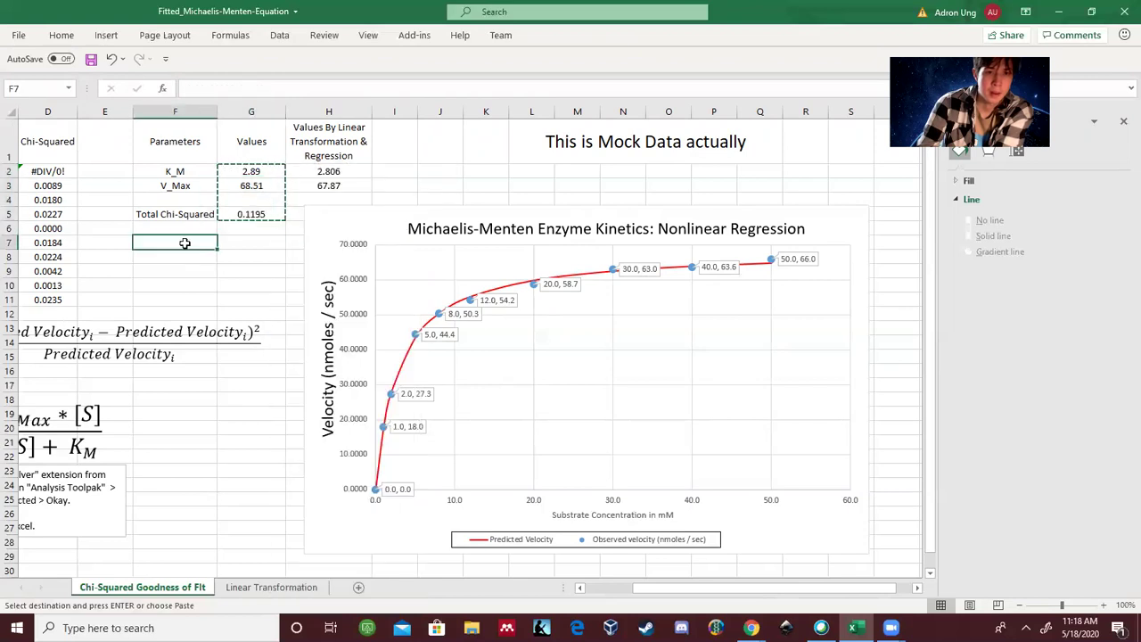
pyautogui.rightClick(185, 244)
pyautogui.click(225, 312)
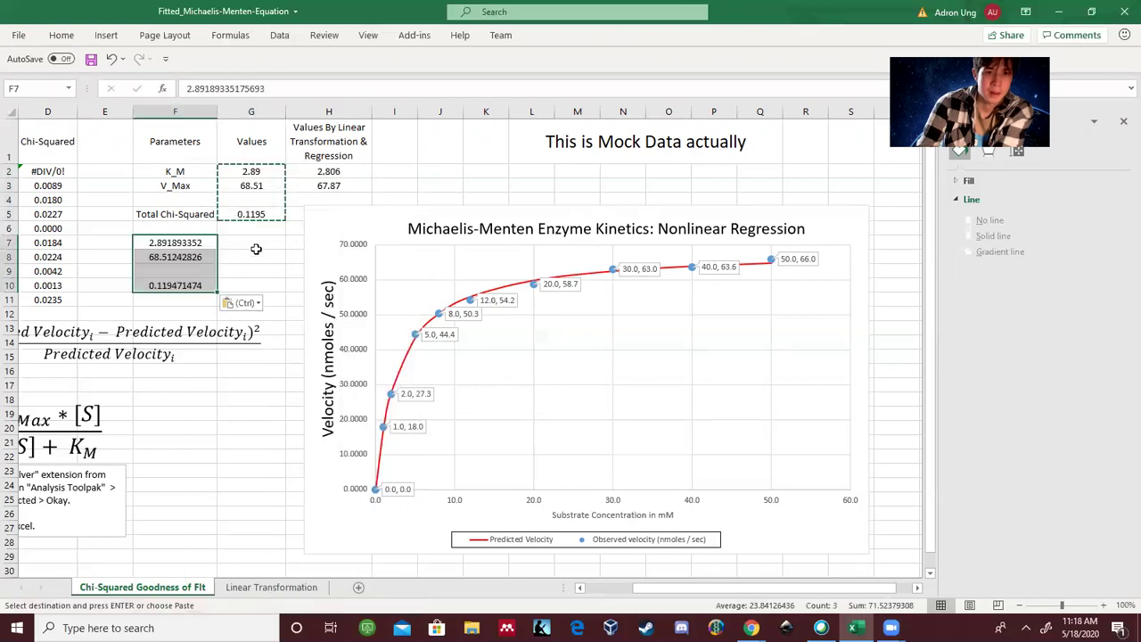
pyautogui.click(254, 242)
# Step: Replace K_M and V_Max in G2:G3 with 2.806 and 67.870, and compare the total chi-squared with the copy in F10
pyautogui.moveTo(264, 171)
pyautogui.mouseDown()
pyautogui.moveTo(257, 217)
pyautogui.moveTo(265, 187)
pyautogui.mouseUp()
pyautogui.press('Delete')
pyautogui.doubleClick(265, 169)
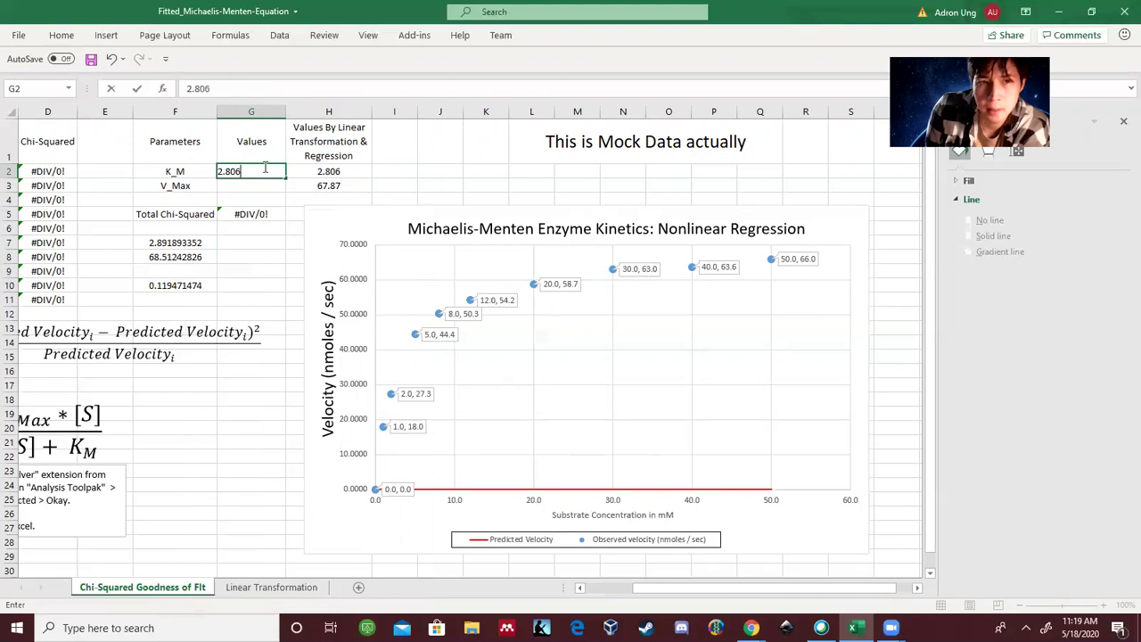
pyautogui.press('Return')
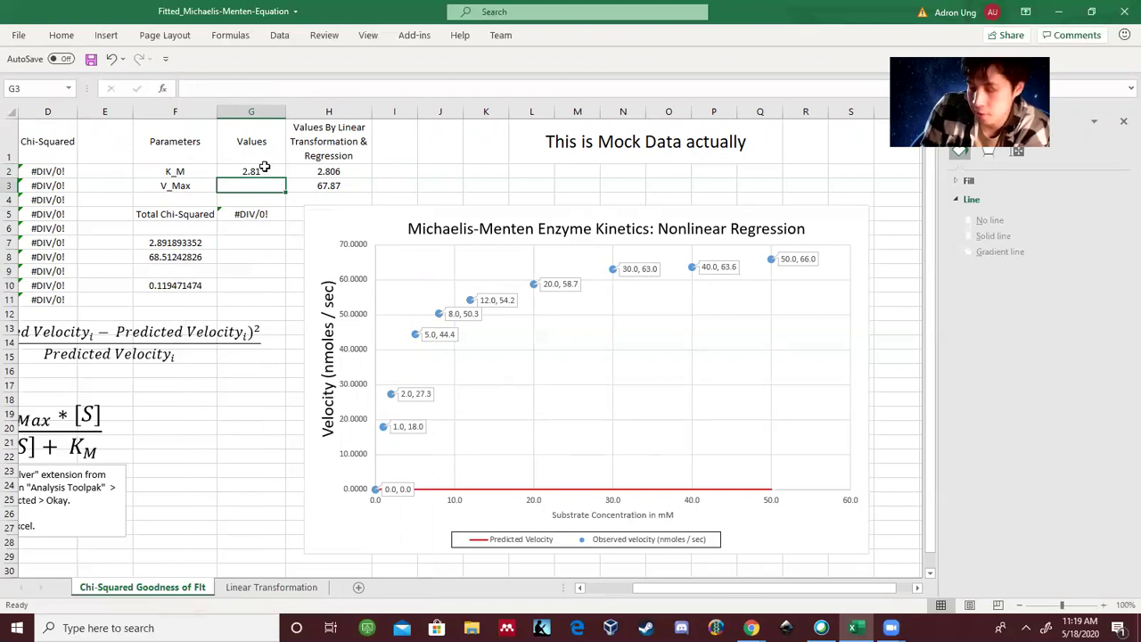
pyautogui.write('6')
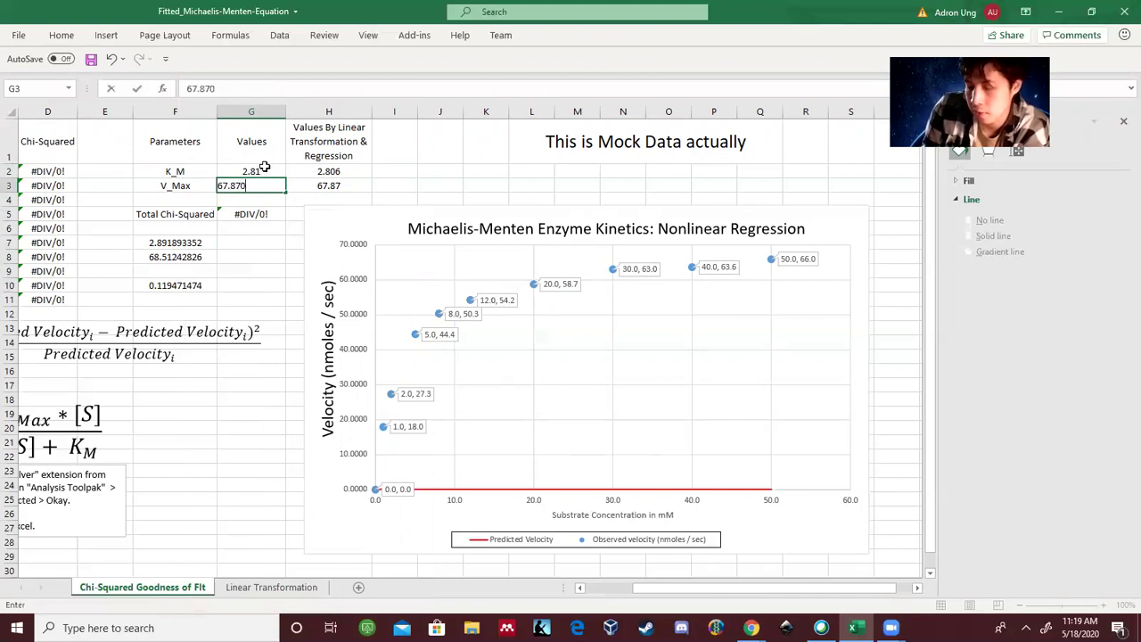
pyautogui.write('7.870')
pyautogui.press('Return')
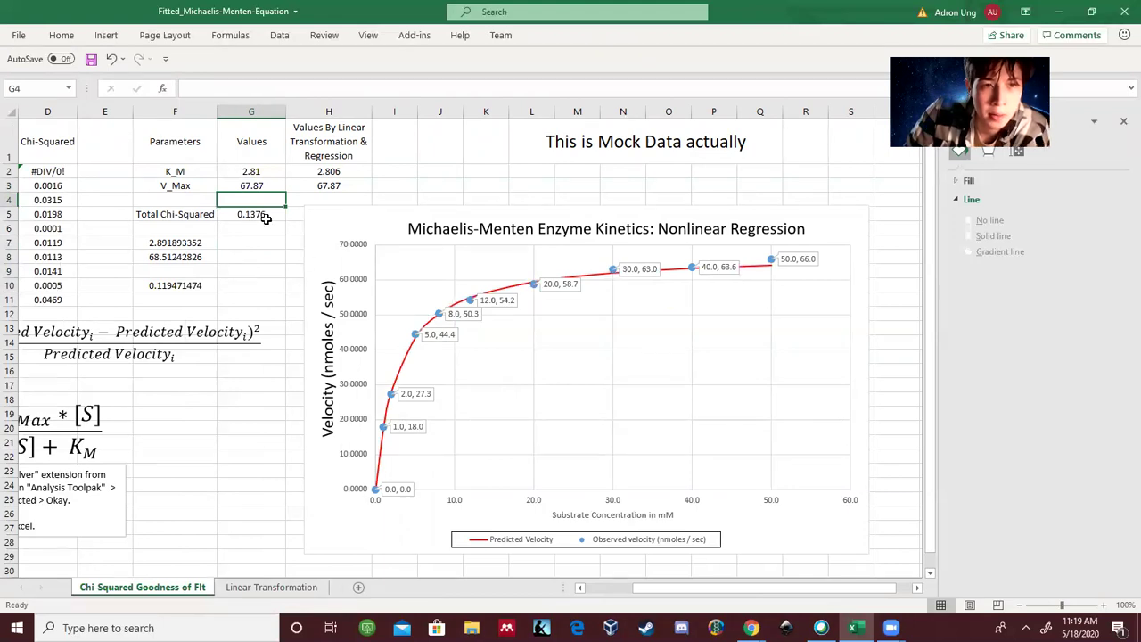
pyautogui.click(252, 213)
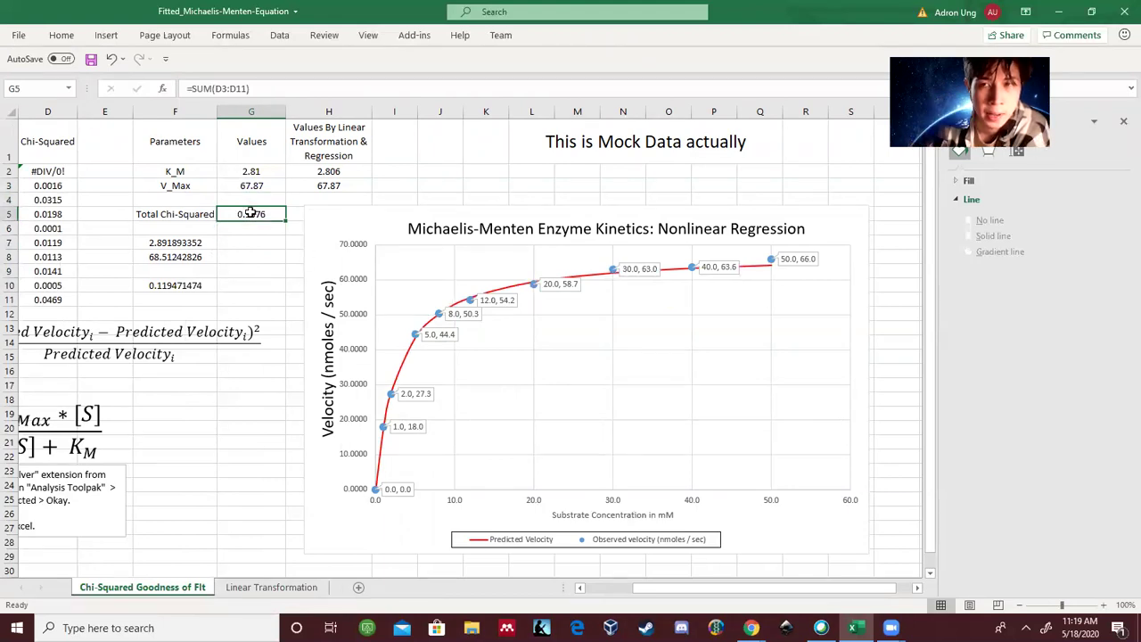
pyautogui.click(196, 286)
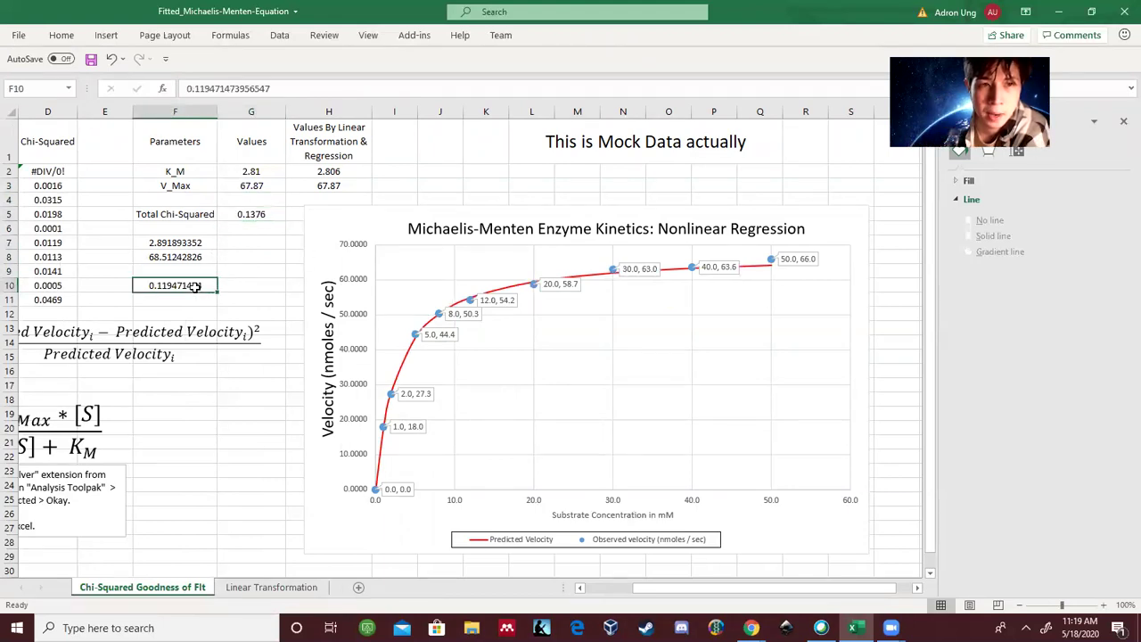
pyautogui.click(257, 216)
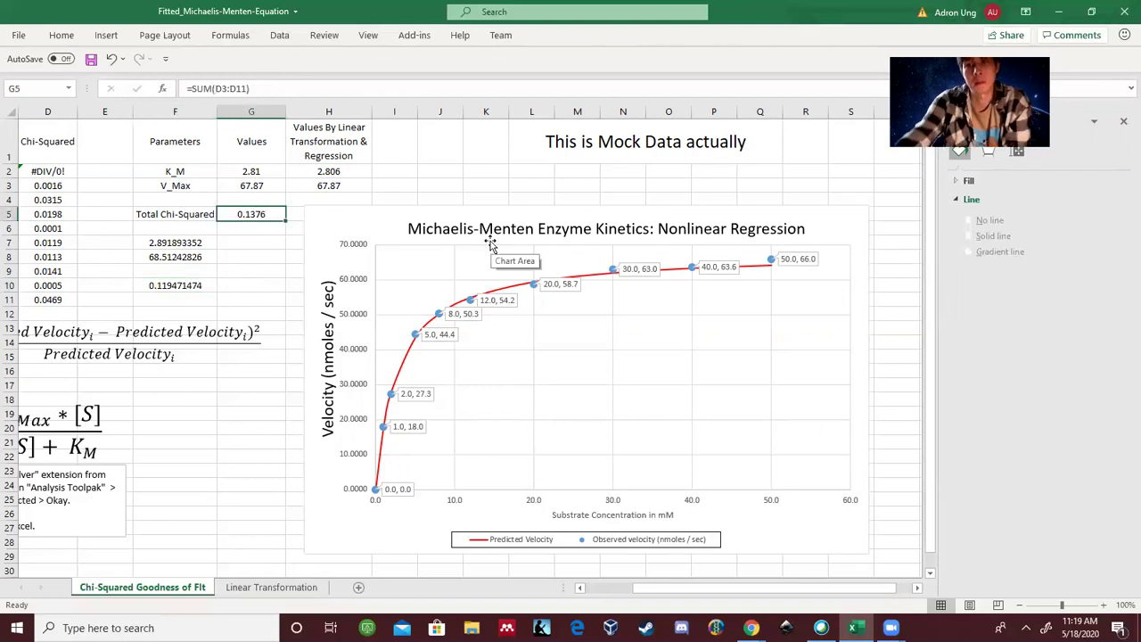
# Step: Display the K_M value in G2 with three decimal places
pyautogui.press('Up')
pyautogui.press('Up')
pyautogui.press('Up')
pyautogui.click(61, 34)
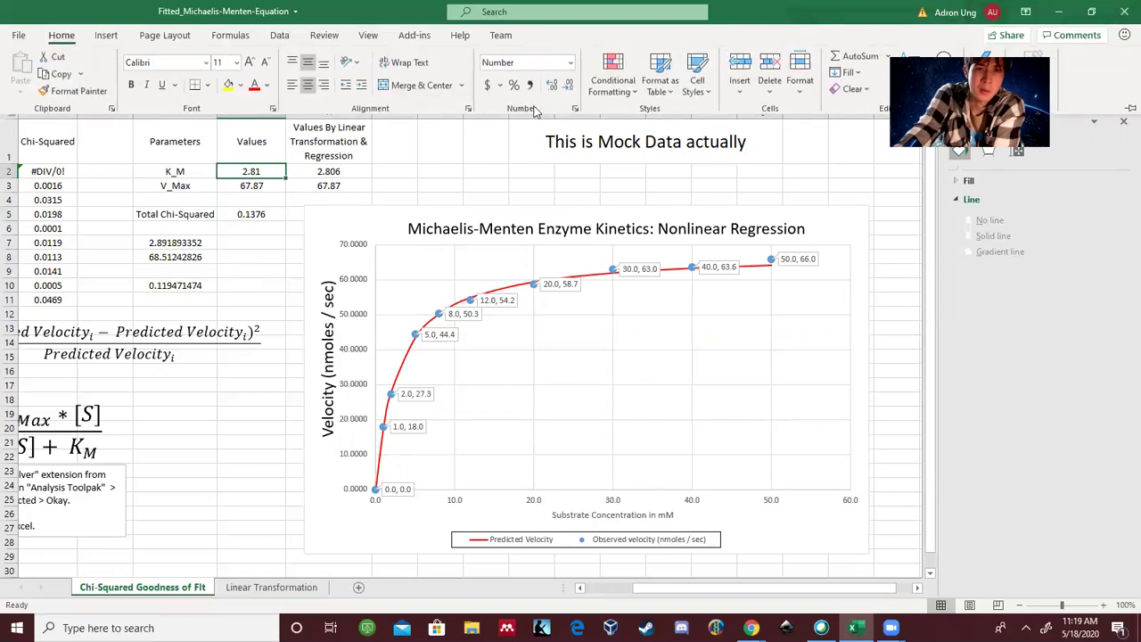
pyautogui.click(552, 85)
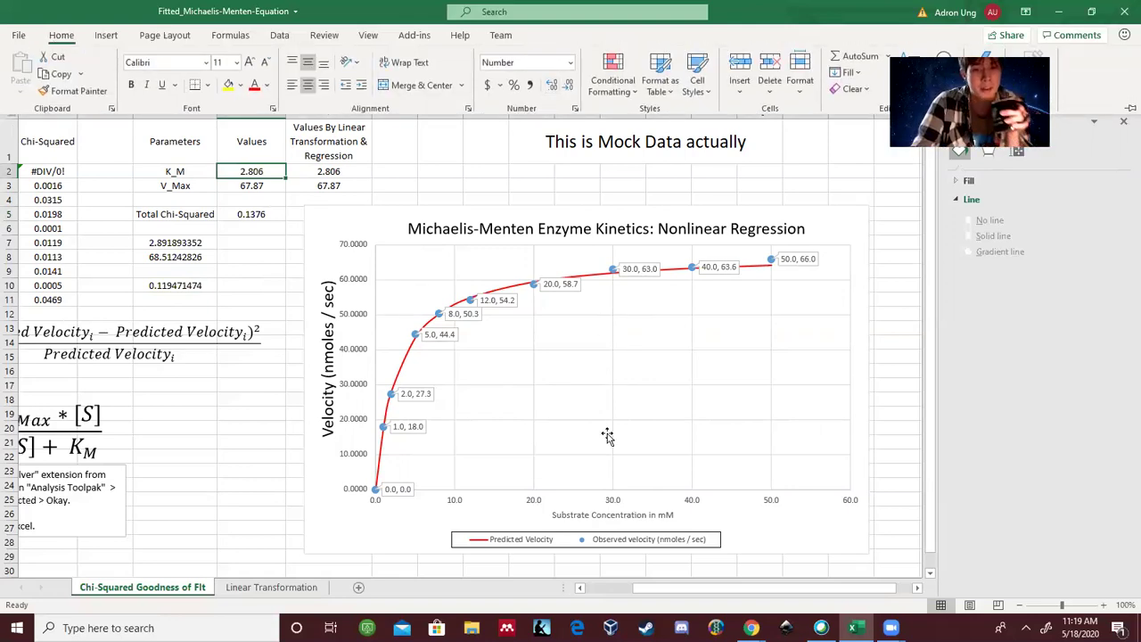
pyautogui.moveTo(659, 588); pyautogui.dragTo(611, 590)
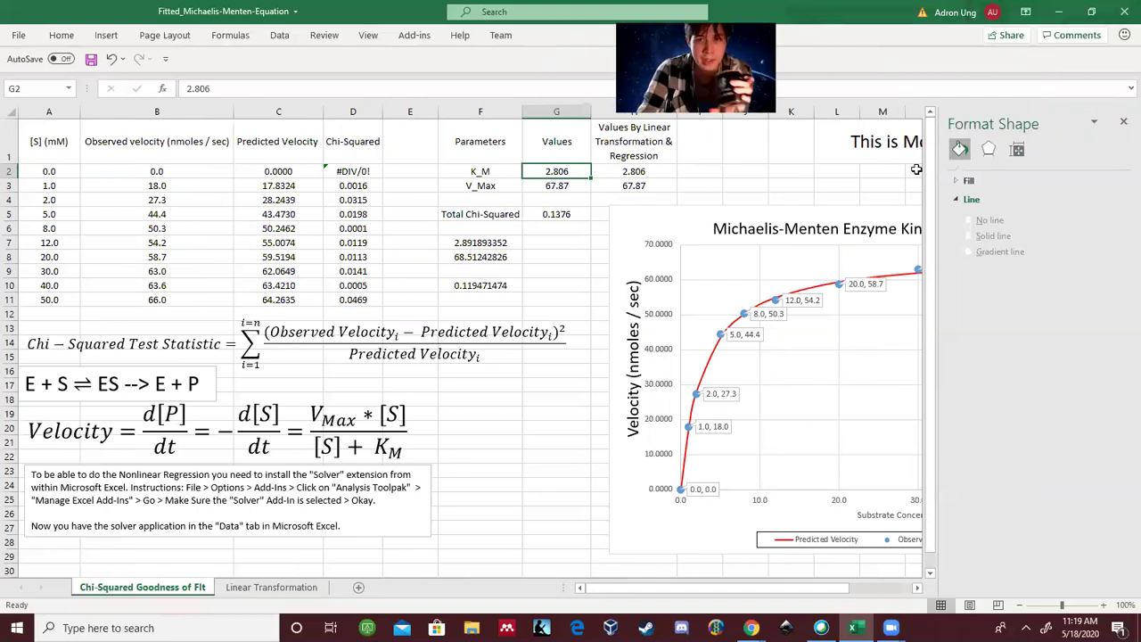
# Step: Examine the nonlinear regression chart and the V_Max and K_M terms in the velocity equation against the parameter values
pyautogui.moveTo(664, 586); pyautogui.dragTo(776, 571)
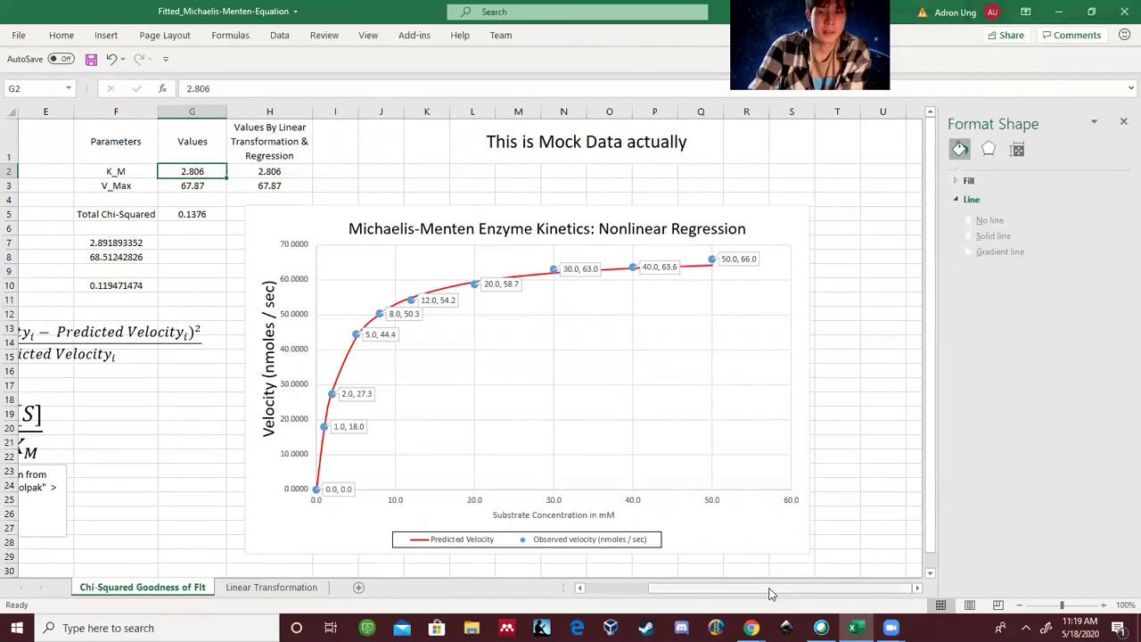
pyautogui.hscroll(-4, 663, 596)
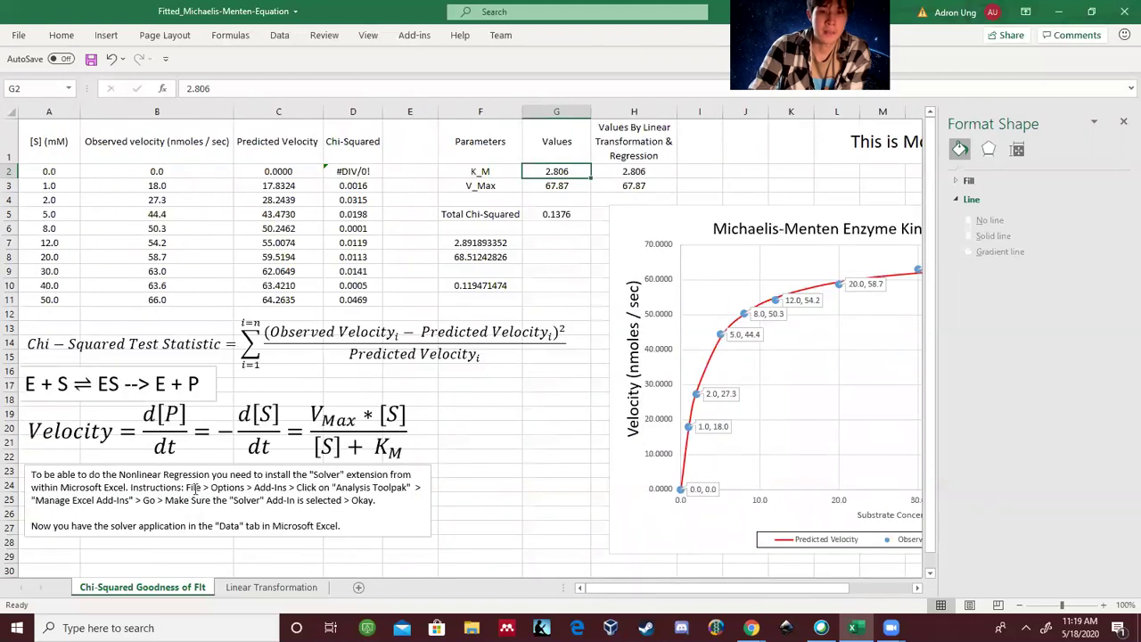
pyautogui.click(310, 420)
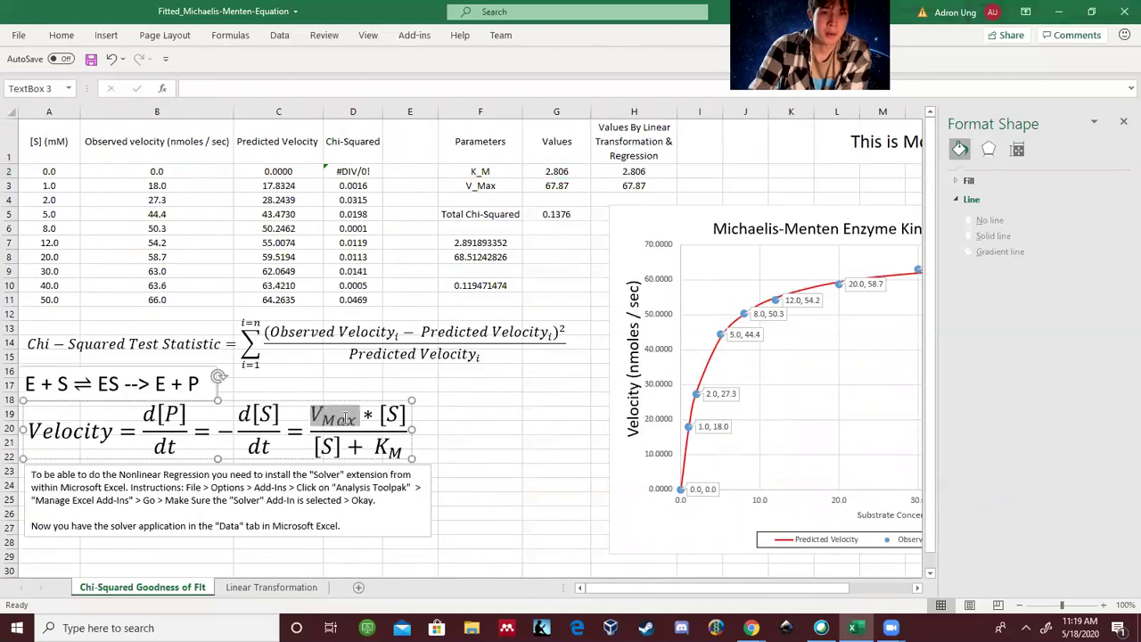
pyautogui.click(379, 445)
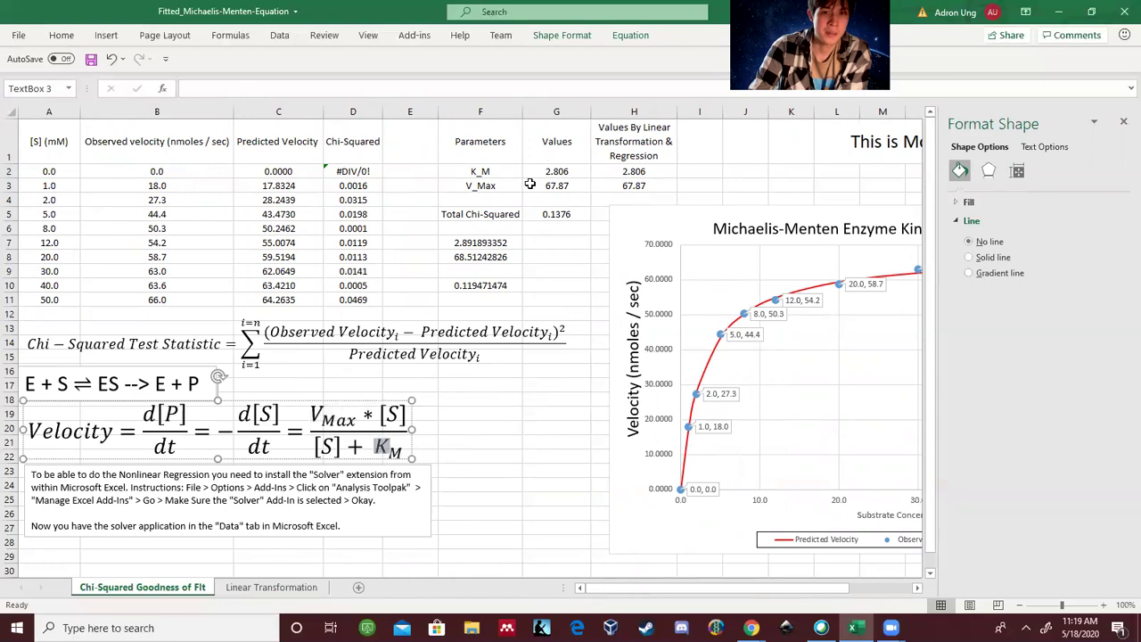
pyautogui.click(555, 188)
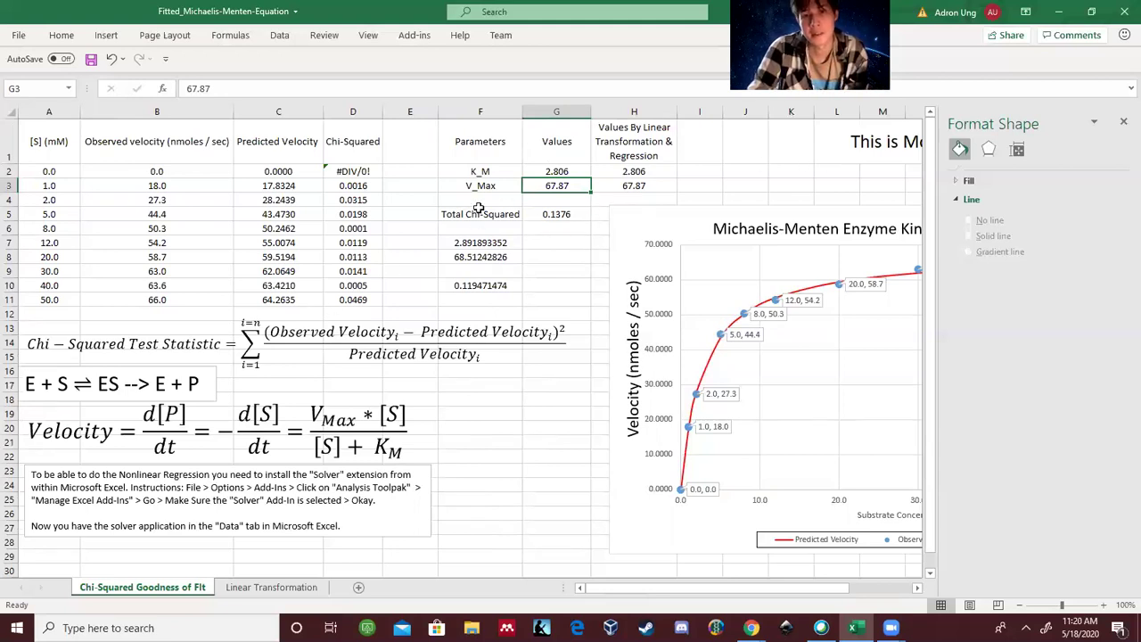
# Step: Inspect the total chi-squared formula in G5 and the cells it sums, leaving the formula as it is
pyautogui.click(499, 215)
pyautogui.doubleClick(556, 214)
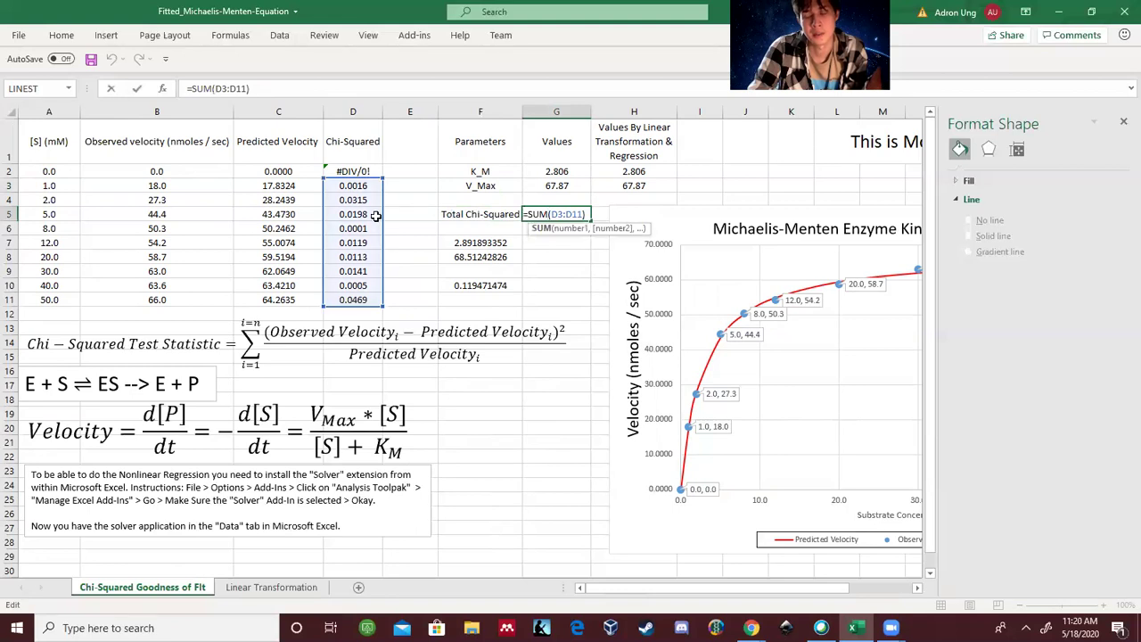
pyautogui.press('Return')
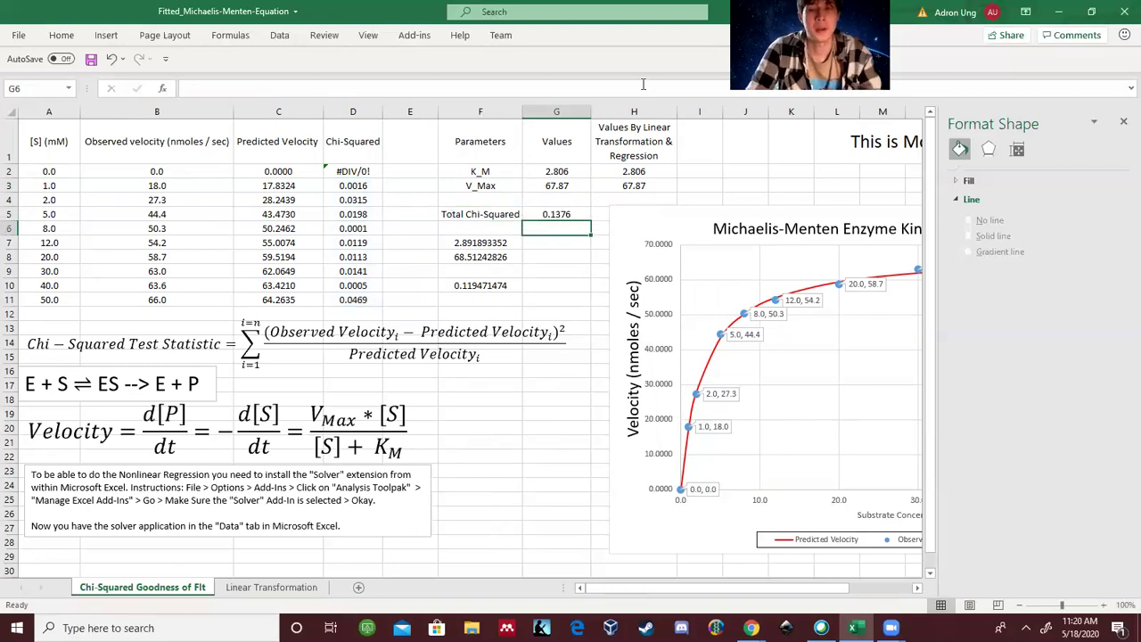